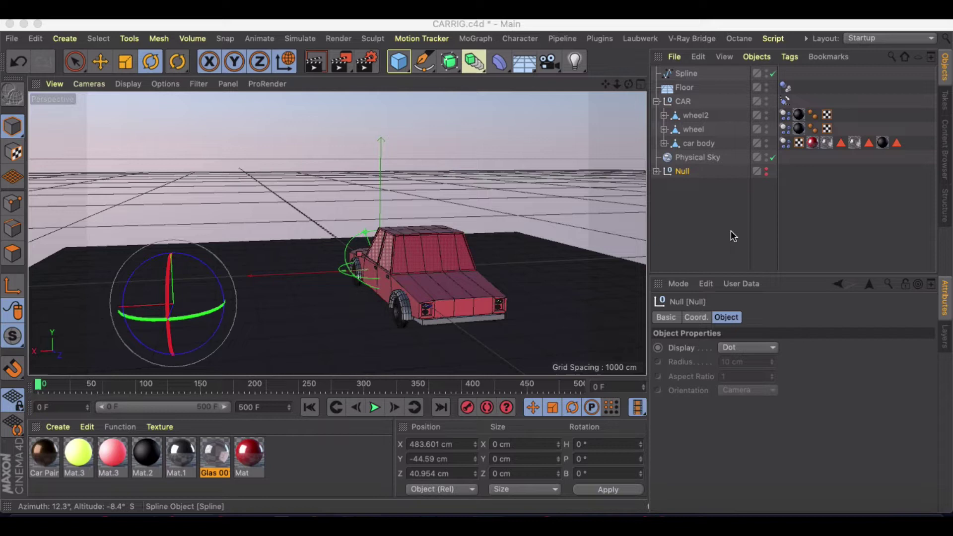
Step: Orbit around the car to inspect it from front and three-quarter angles
{"action": "left_click", "coordinate": [720, 158]}
{"action": "left_click", "coordinate": [720, 171]}
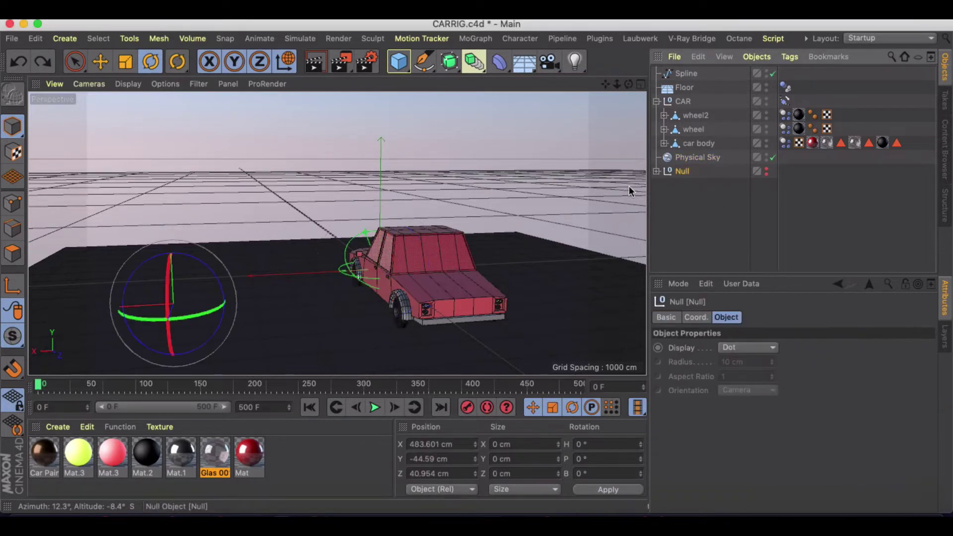
{"action": "left_click", "coordinate": [709, 157]}
{"action": "middle_click_drag", "start_coordinate": [576, 171], "coordinate": [559, 168], "text": "alt"}
{"action": "left_click_drag", "start_coordinate": [559, 169], "coordinate": [307, 267], "text": "alt"}
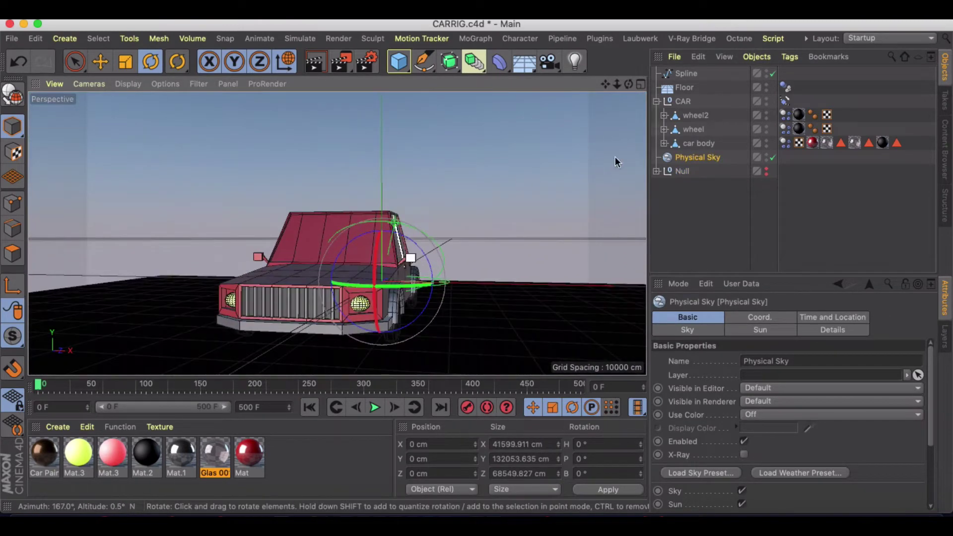
{"action": "left_click", "coordinate": [702, 198]}
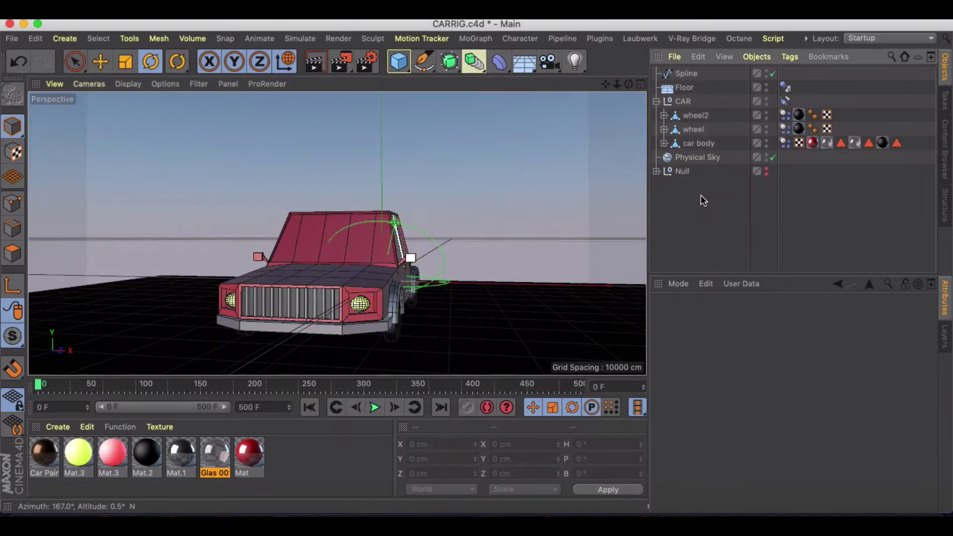
{"action": "left_click", "coordinate": [685, 101]}
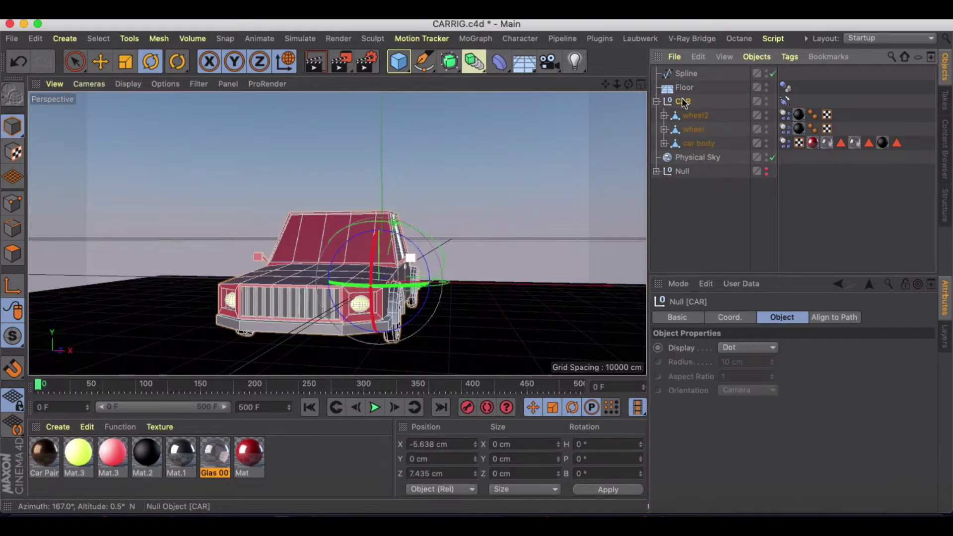
{"action": "left_click_drag", "start_coordinate": [448, 234], "coordinate": [475, 230], "text": "alt"}
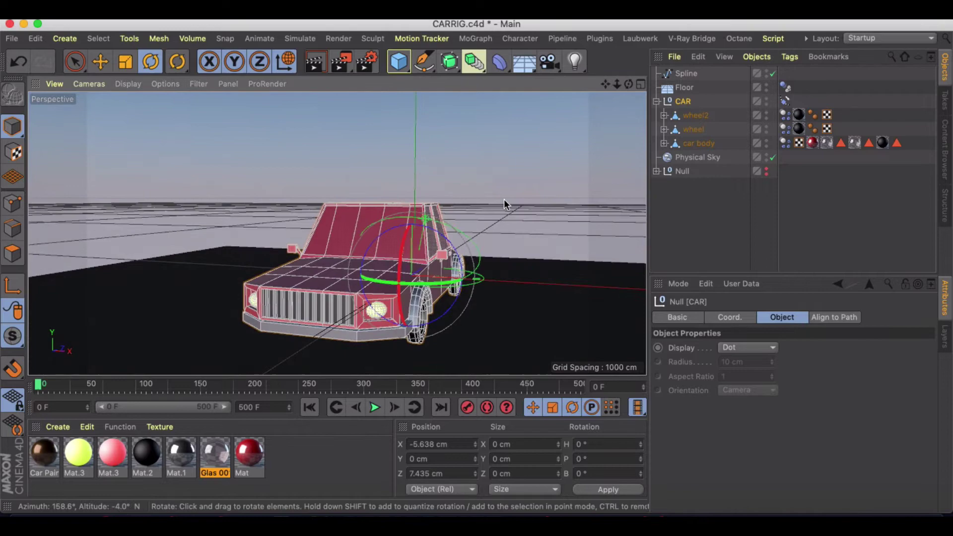
{"action": "left_click", "coordinate": [505, 199]}
{"action": "left_click_drag", "start_coordinate": [523, 194], "coordinate": [346, 317], "text": "alt"}
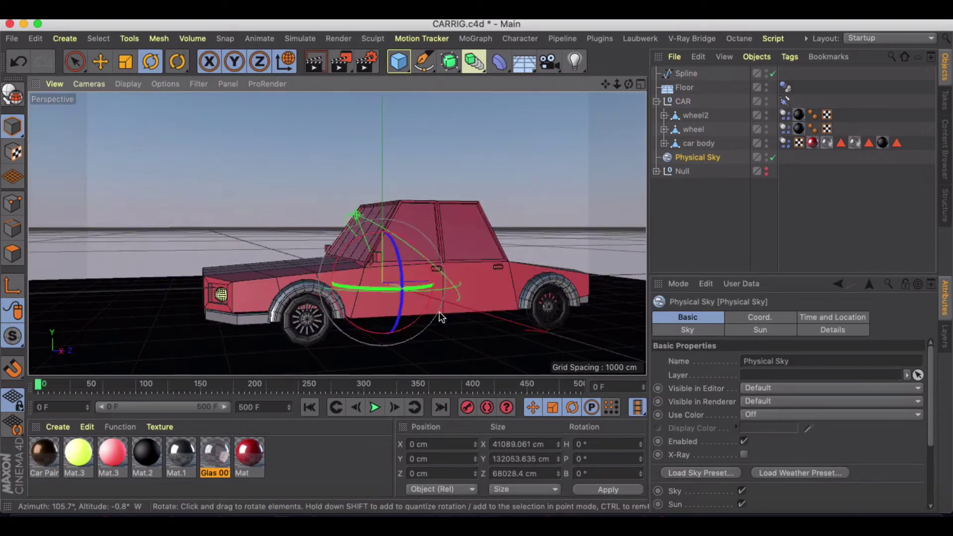
{"action": "left_click_drag", "start_coordinate": [507, 274], "coordinate": [517, 292], "text": "alt"}
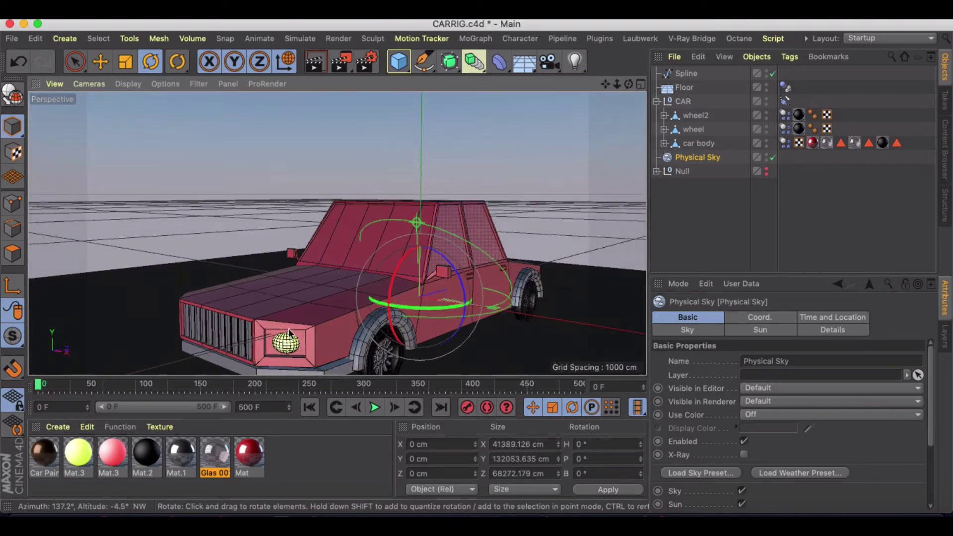
{"action": "left_click_drag", "start_coordinate": [289, 331], "coordinate": [307, 279], "text": "alt"}
{"action": "scroll", "coordinate": [298, 302], "scroll_direction": "down", "scroll_amount": 3}
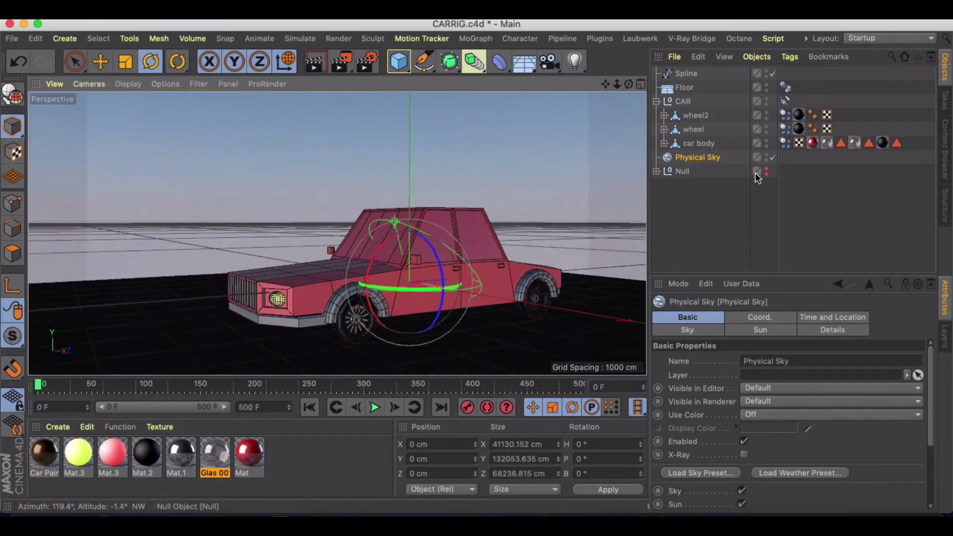
{"action": "left_click", "coordinate": [699, 204]}
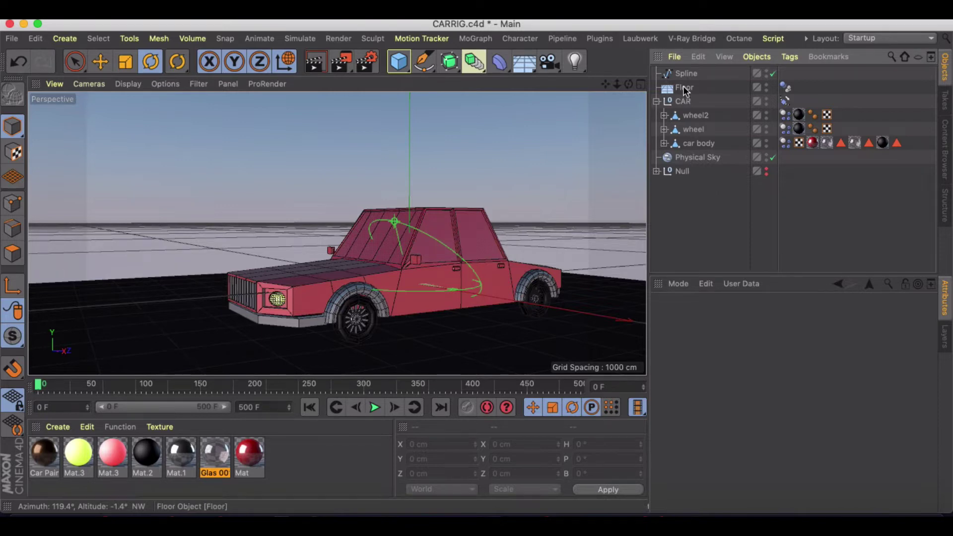
Step: Move Floor and Spline to the bottom, expand car body, and collapse front tires
{"action": "left_click_drag", "start_coordinate": [684, 88], "coordinate": [669, 197]}
{"action": "left_click", "coordinate": [666, 73]}
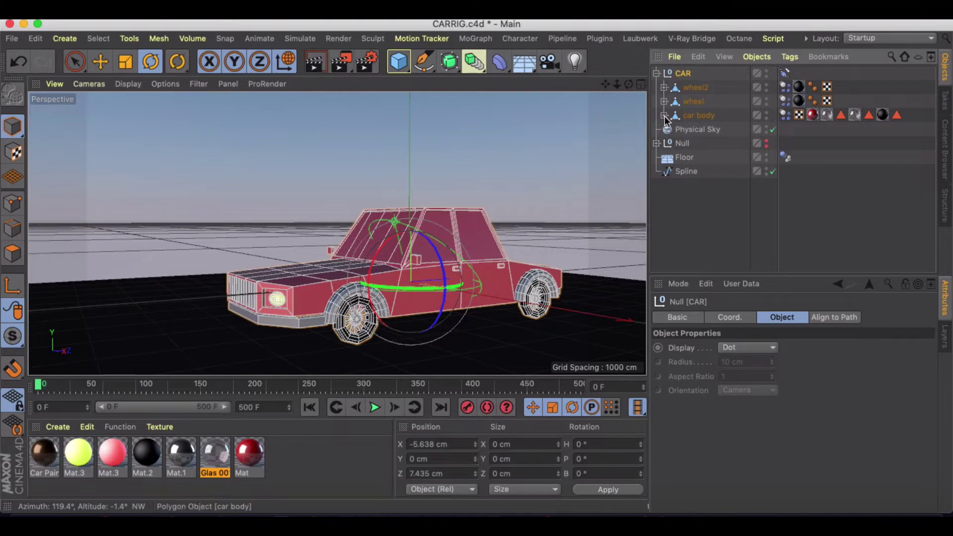
{"action": "left_click", "coordinate": [532, 197]}
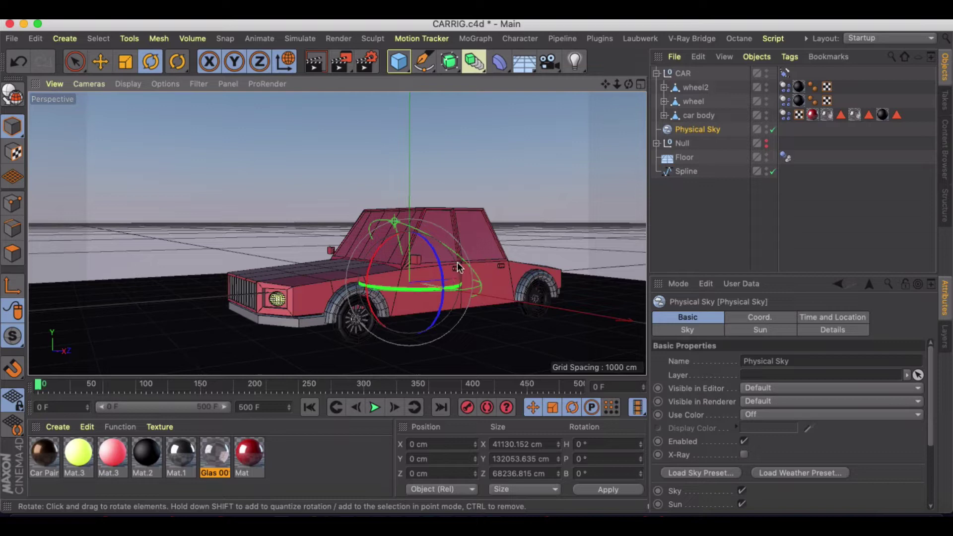
{"action": "left_click", "coordinate": [664, 116]}
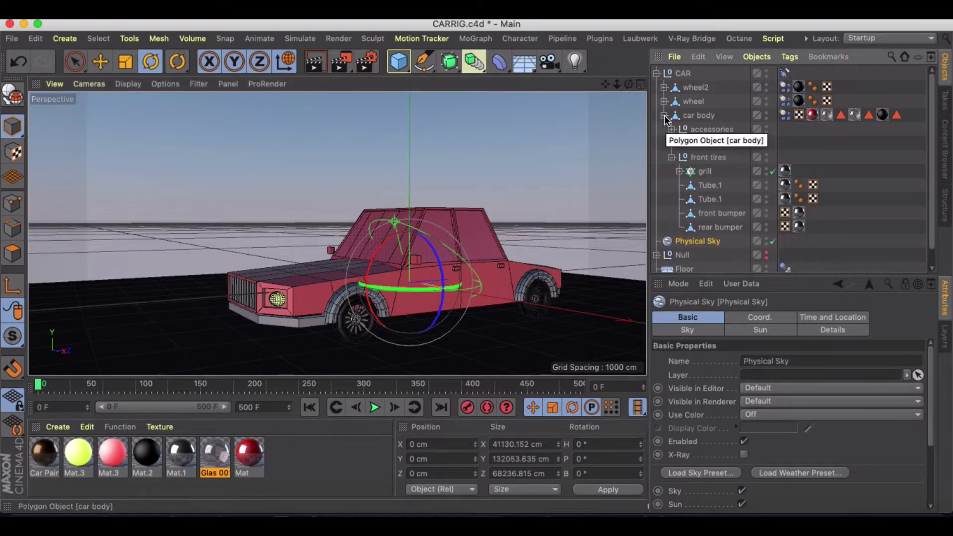
{"action": "left_click", "coordinate": [671, 157]}
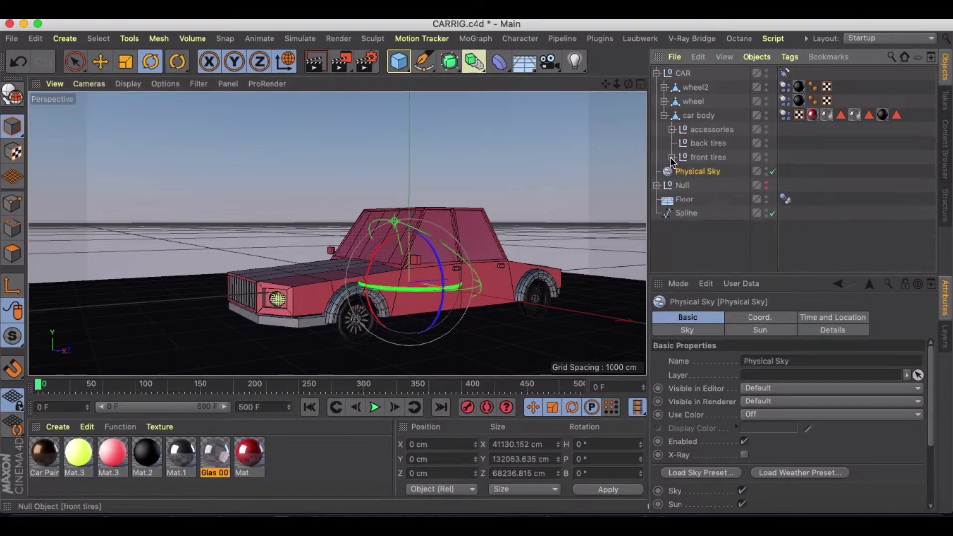
Step: Expand the wheel object and inspect its Cylinder and Cloner
{"action": "left_click", "coordinate": [693, 103]}
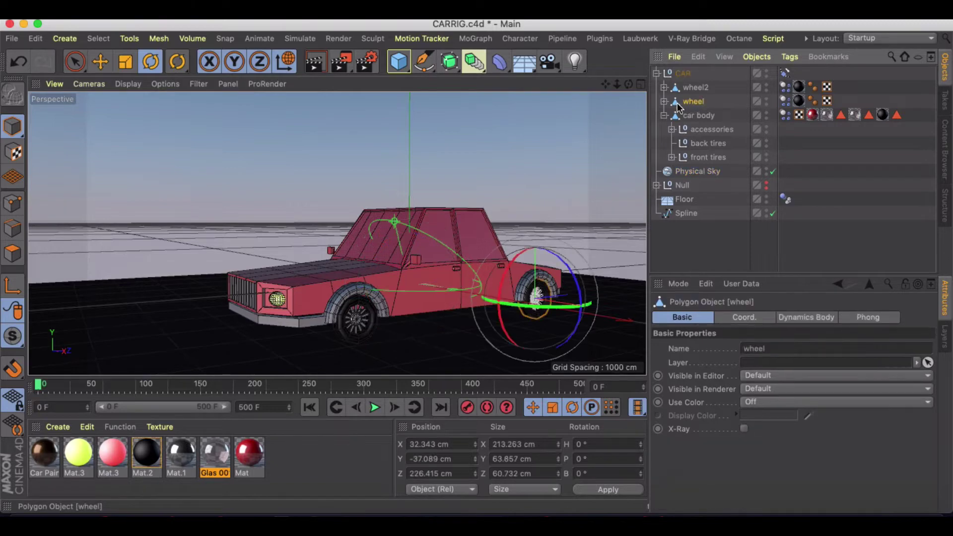
{"action": "left_click", "coordinate": [665, 102]}
{"action": "scroll", "coordinate": [536, 293], "scroll_direction": "up", "scroll_amount": 10}
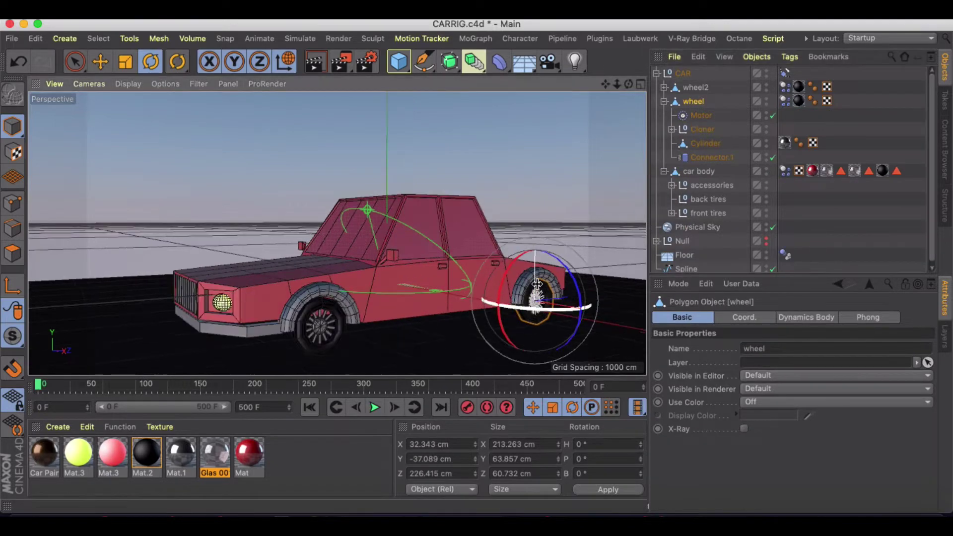
{"action": "scroll", "coordinate": [526, 278], "scroll_direction": "up", "scroll_amount": 6}
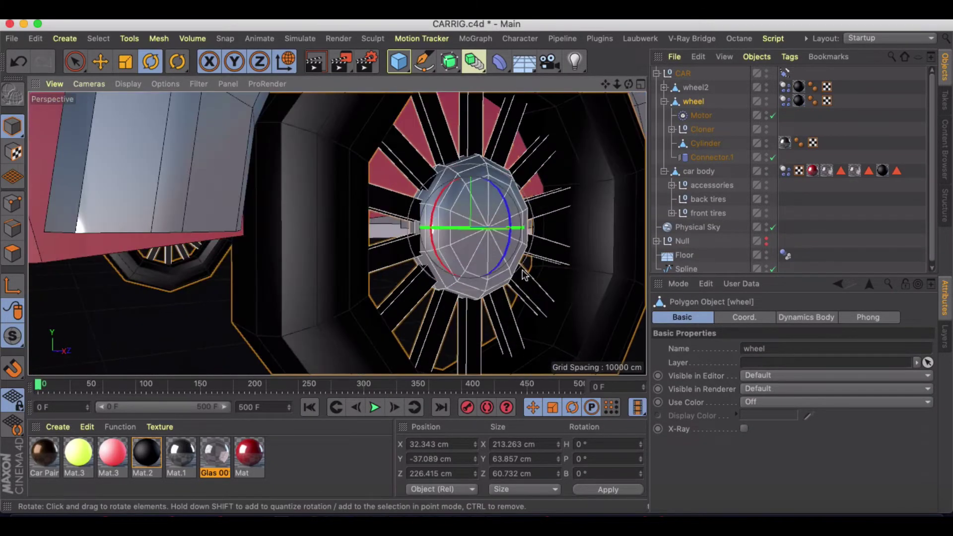
{"action": "scroll", "coordinate": [527, 270], "scroll_direction": "down", "scroll_amount": 8}
{"action": "left_click_drag", "start_coordinate": [528, 270], "coordinate": [504, 165], "text": "alt"}
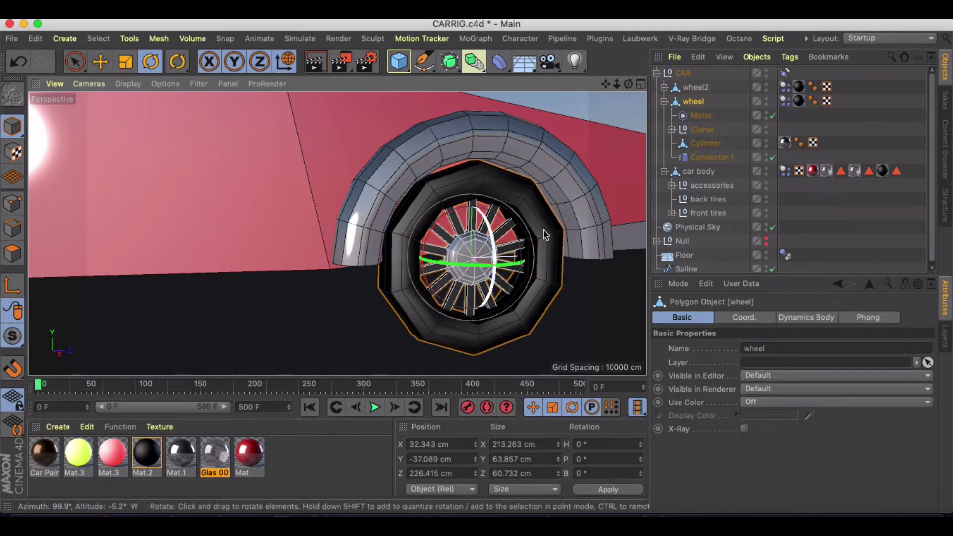
{"action": "left_click", "coordinate": [701, 143]}
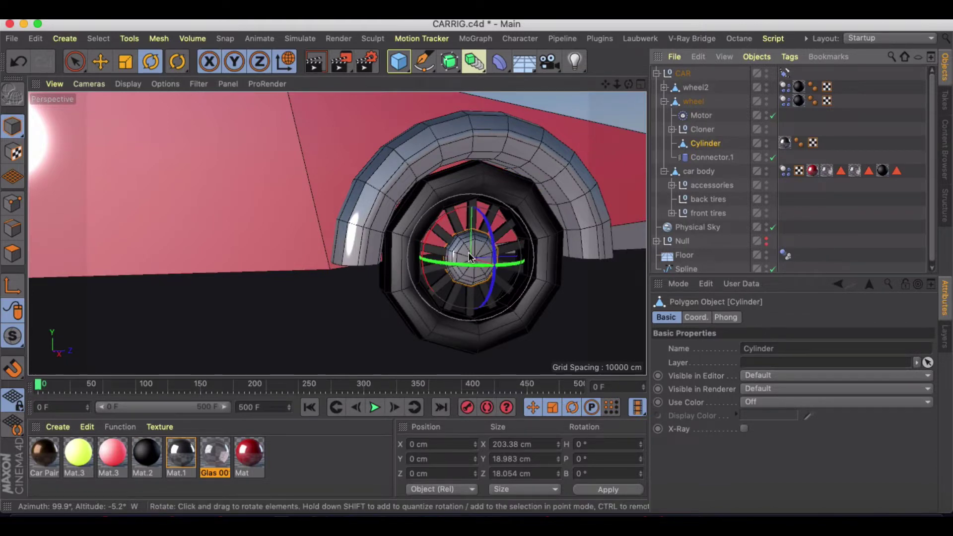
{"action": "left_click", "coordinate": [702, 130]}
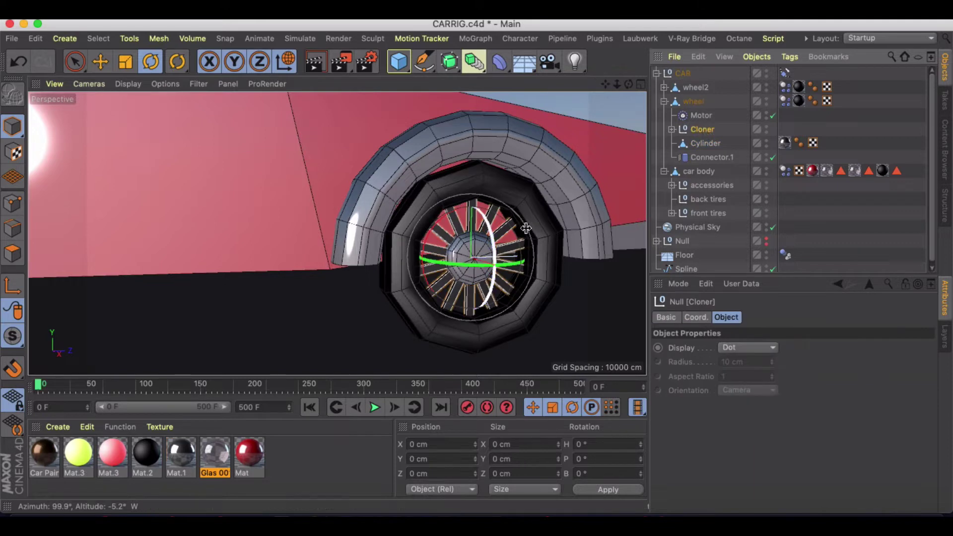
{"action": "left_click", "coordinate": [695, 102]}
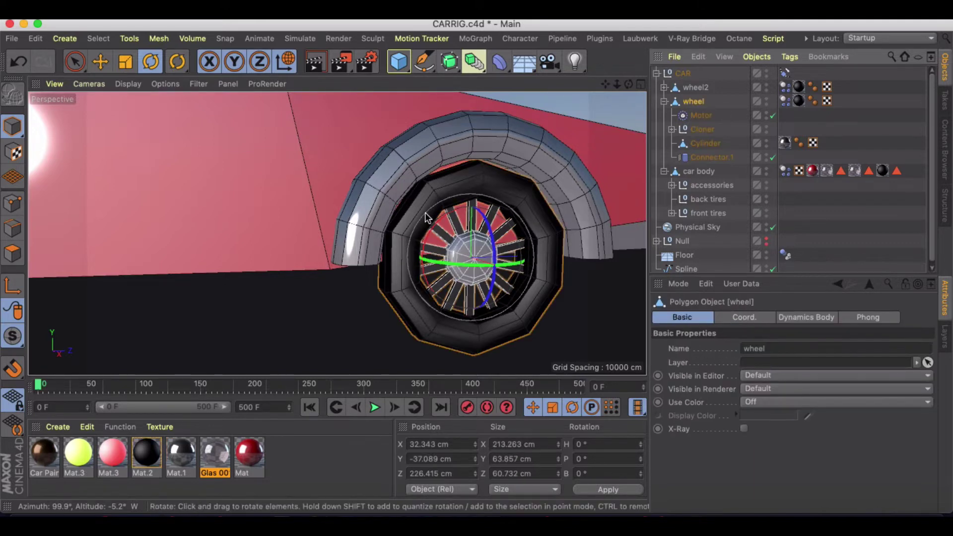
Step: Expand wheel2, then inspect car body's accessories, back tires and front tires groups
{"action": "left_click", "coordinate": [664, 87]}
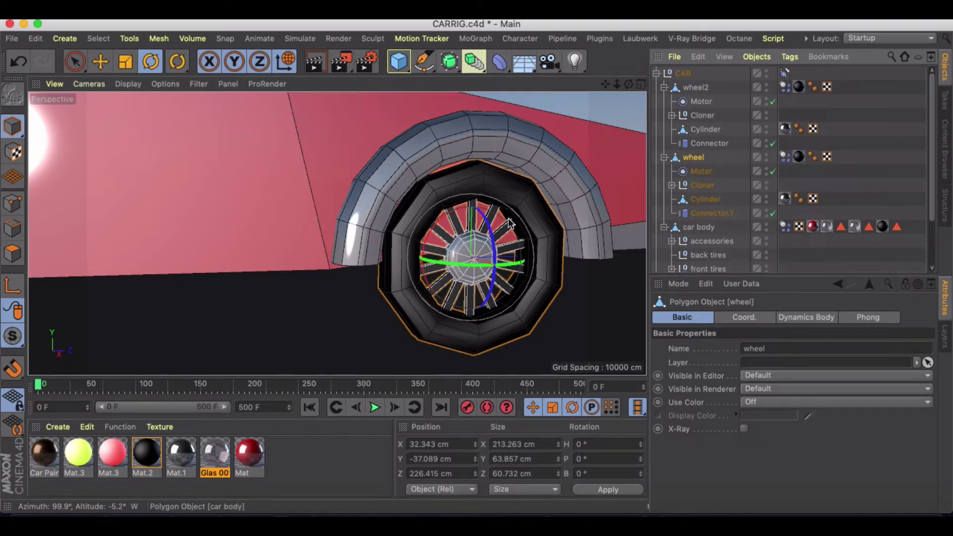
{"action": "scroll", "coordinate": [511, 224], "scroll_direction": "down", "scroll_amount": 10}
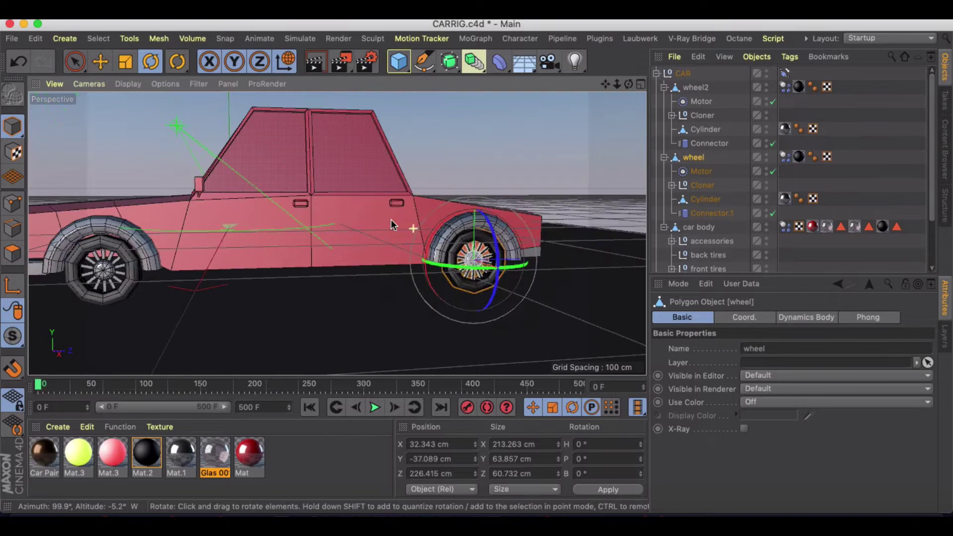
{"action": "scroll", "coordinate": [392, 225], "scroll_direction": "down", "scroll_amount": 3}
{"action": "left_click", "coordinate": [699, 228]}
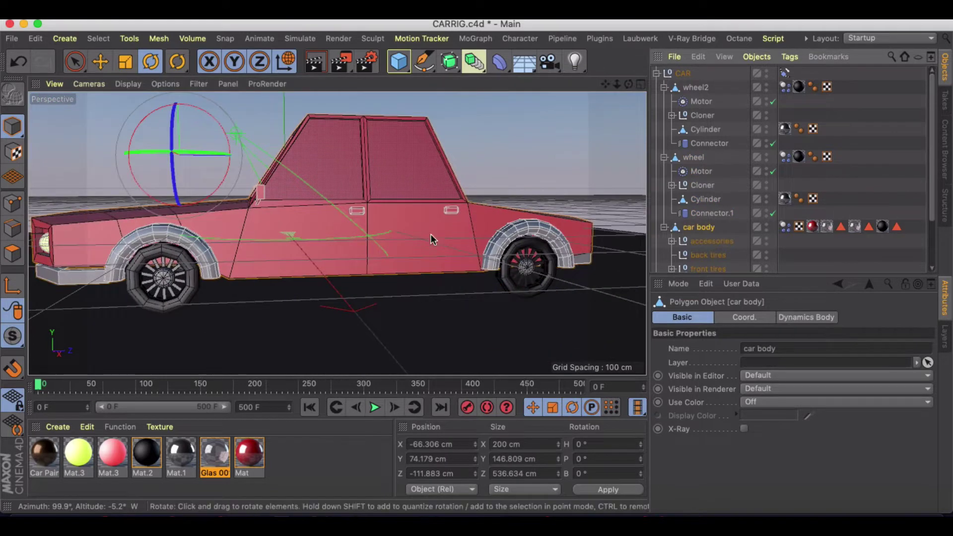
{"action": "left_click_drag", "start_coordinate": [430, 234], "coordinate": [535, 228], "text": "alt"}
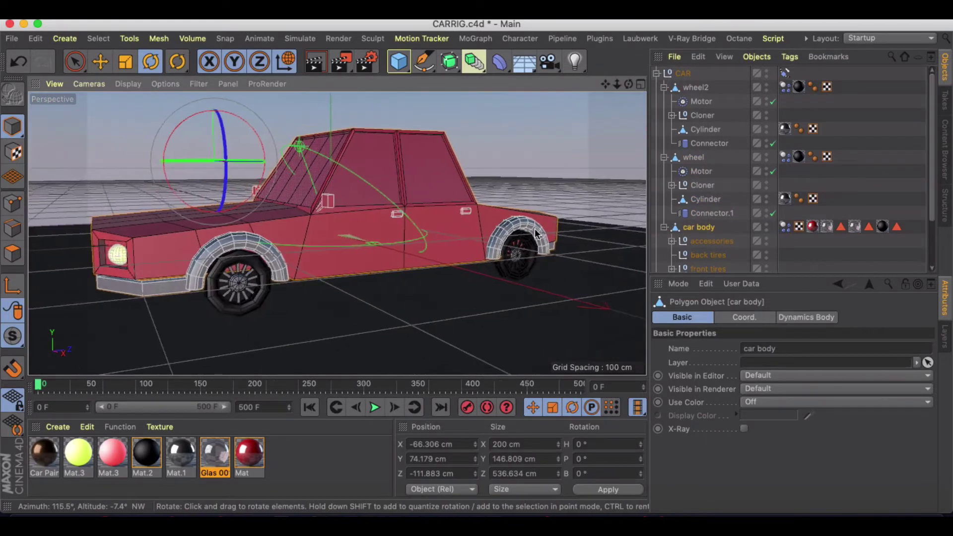
{"action": "left_click", "coordinate": [713, 239]}
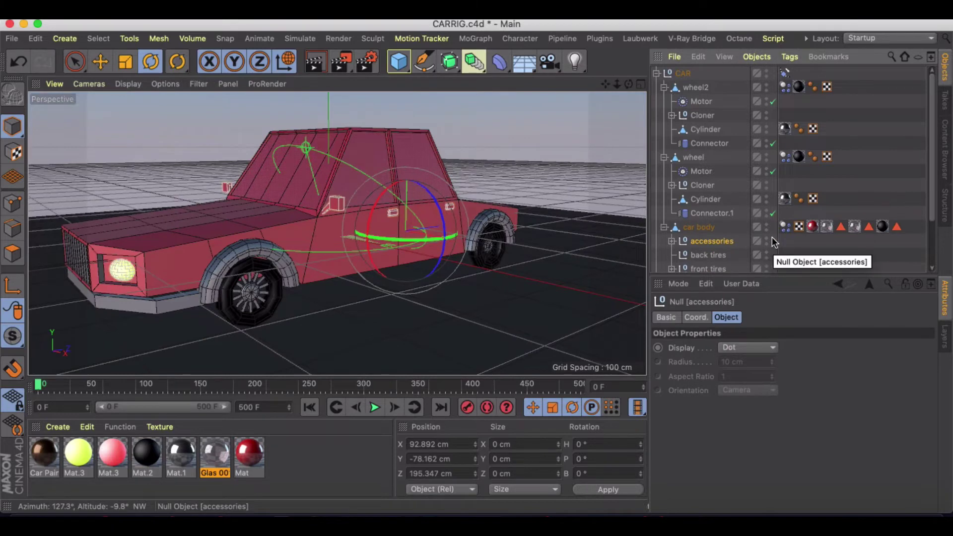
{"action": "left_click", "coordinate": [714, 255]}
{"action": "left_click", "coordinate": [715, 268], "text": "ctrl"}
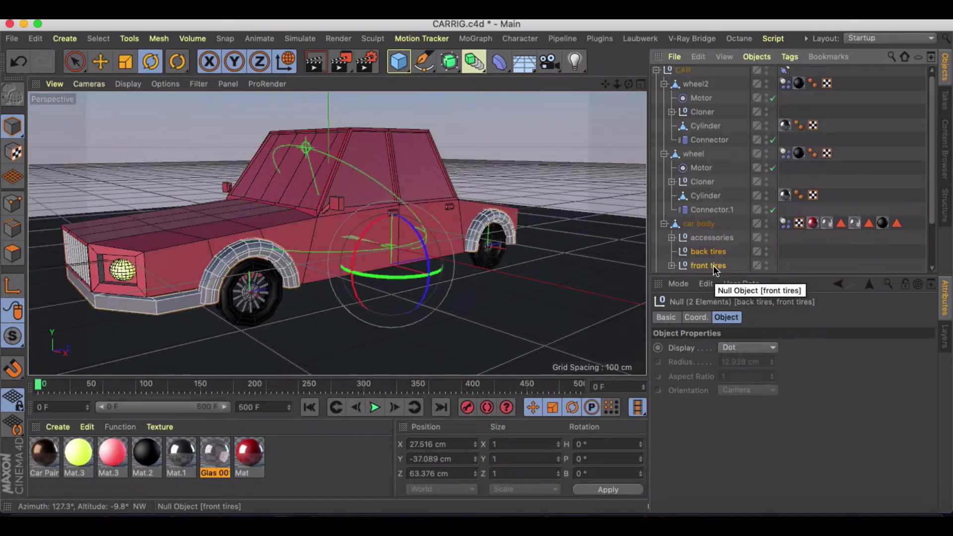
{"action": "scroll", "coordinate": [715, 270], "scroll_direction": "down", "scroll_amount": 3}
{"action": "left_click", "coordinate": [715, 225]}
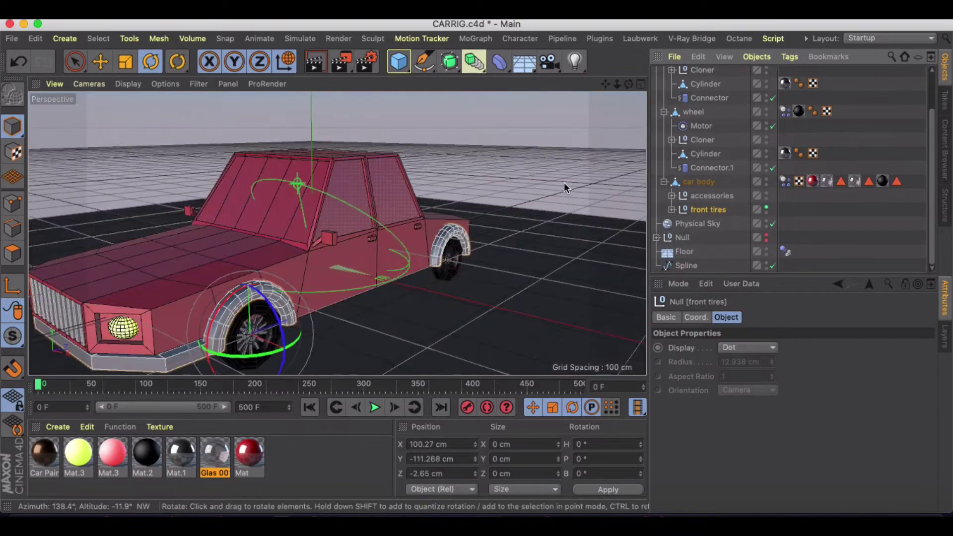
{"action": "left_click", "coordinate": [698, 223]}
{"action": "scroll", "coordinate": [705, 193], "scroll_direction": "up", "scroll_amount": 3}
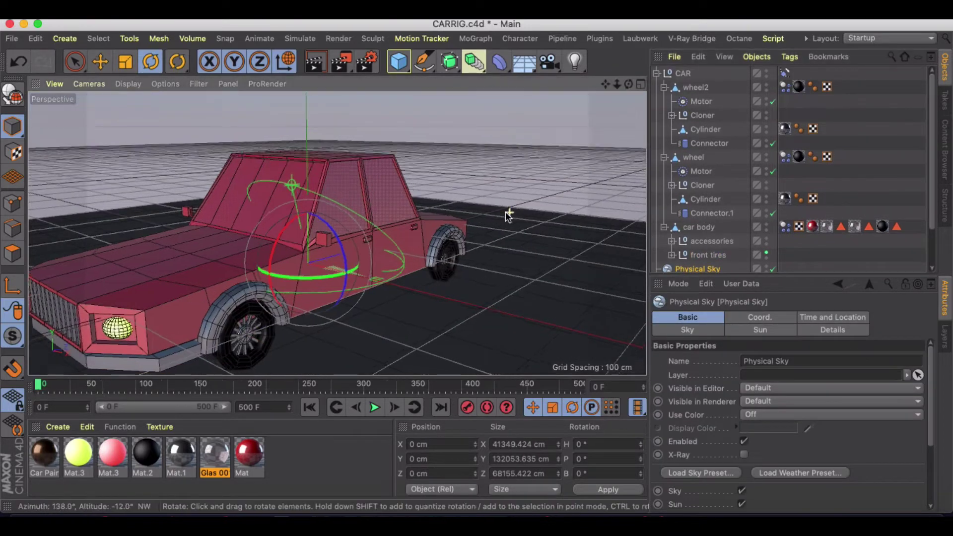
{"action": "left_click_drag", "start_coordinate": [508, 215], "coordinate": [449, 226], "text": "alt"}
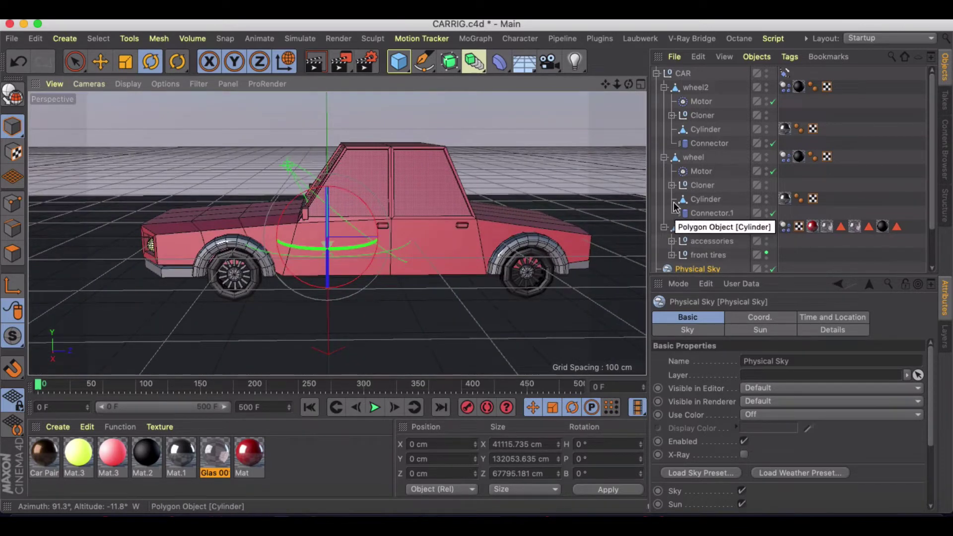
{"action": "left_click", "coordinate": [696, 144]}
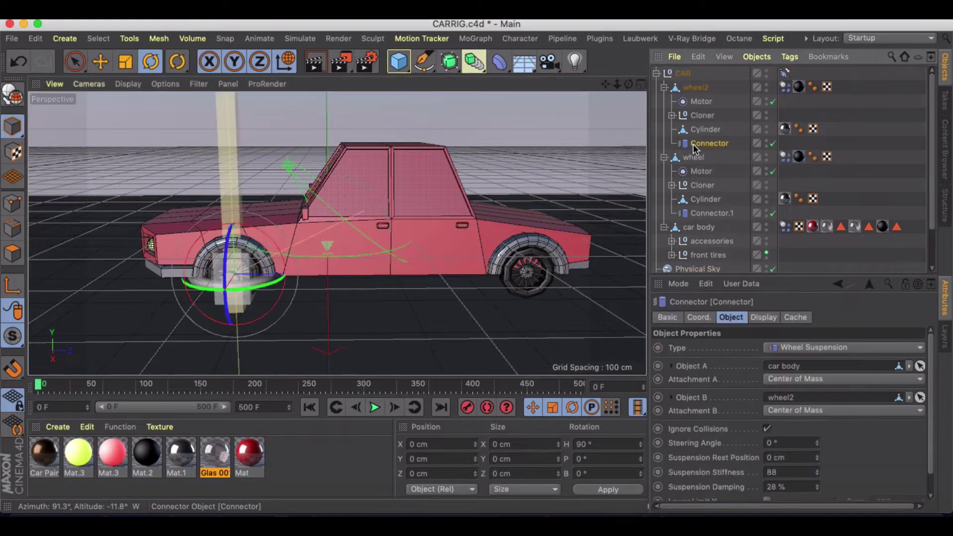
{"action": "left_click", "coordinate": [715, 213]}
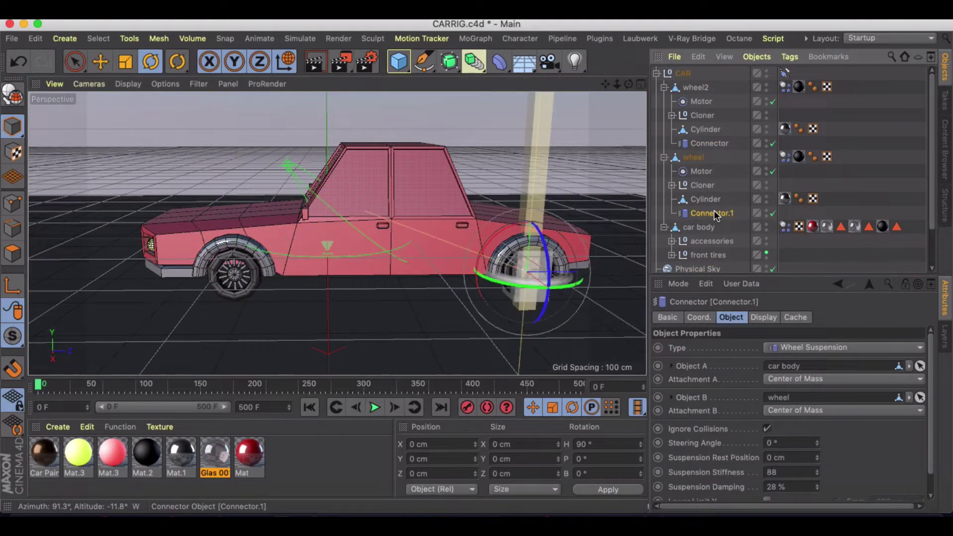
{"action": "left_click", "coordinate": [701, 101]}
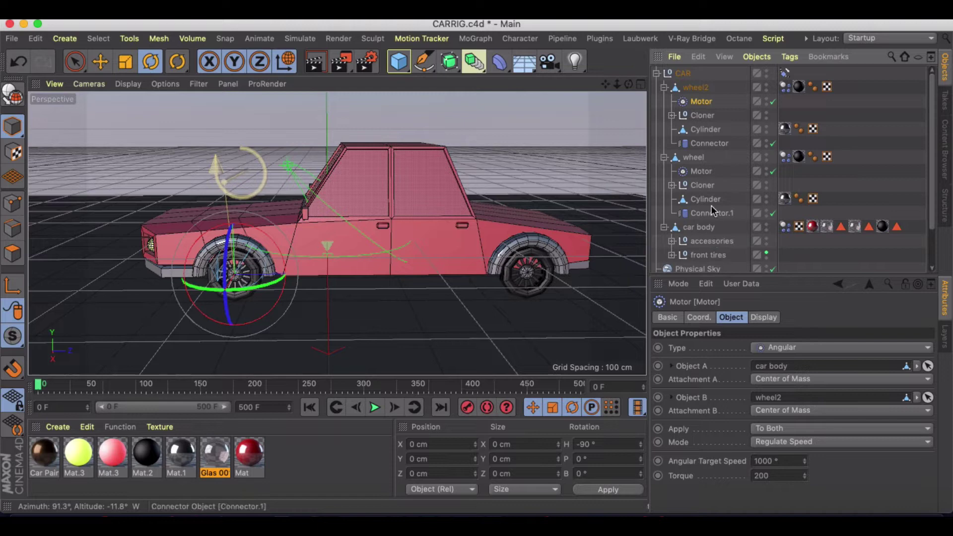
{"action": "left_click", "coordinate": [784, 87]}
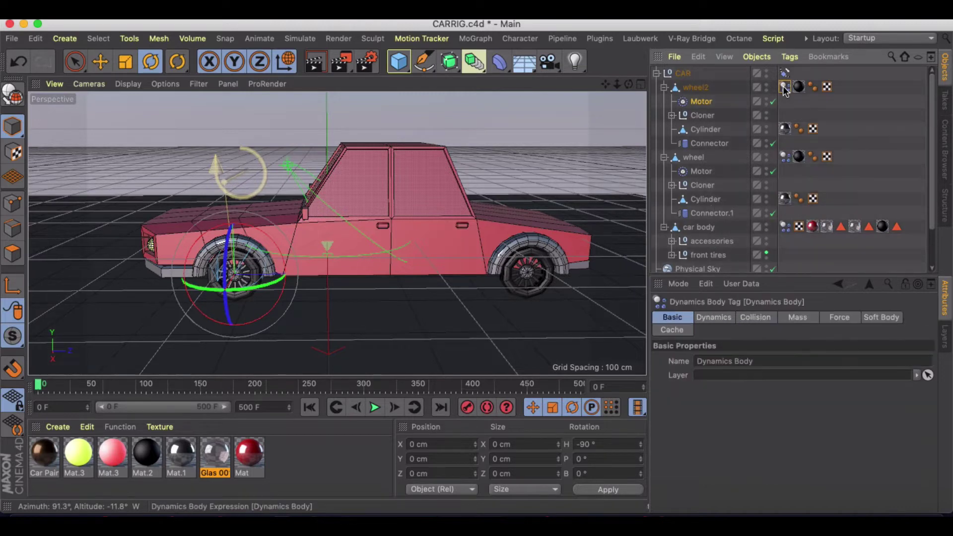
Step: Delete the Dynamics Body tags, plus Connector.1 and the Motor under wheel
{"action": "key", "text": "Delete"}
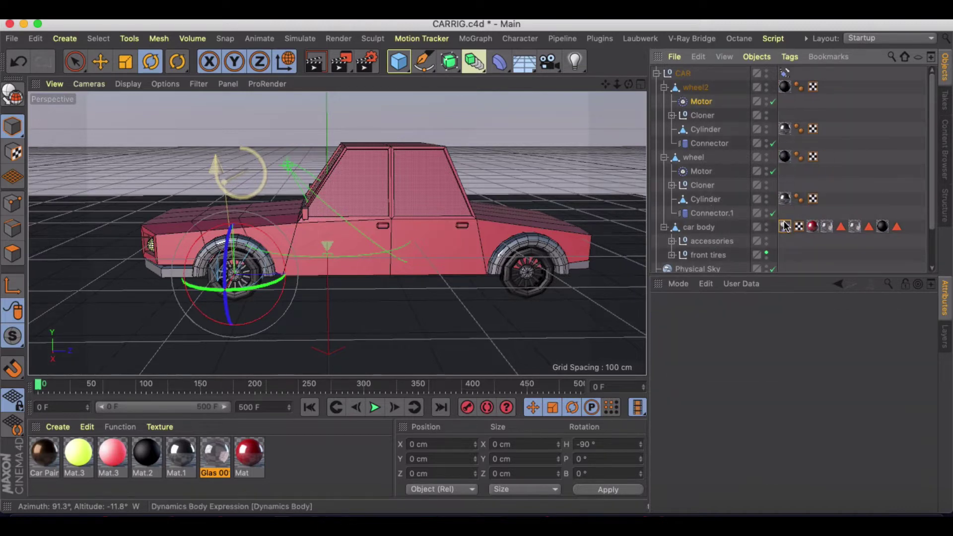
{"action": "left_click", "coordinate": [709, 213]}
{"action": "key", "text": "Delete"}
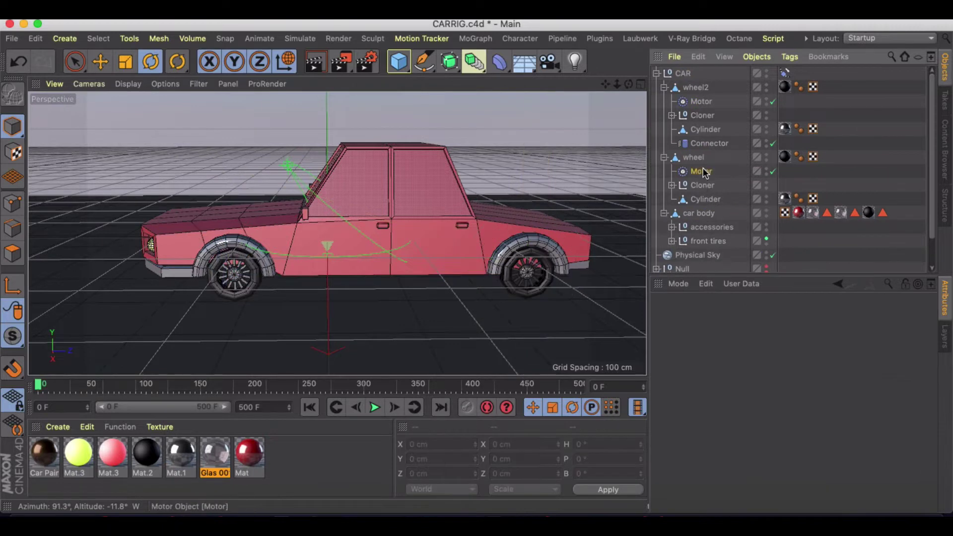
{"action": "left_click", "coordinate": [708, 170]}
{"action": "key", "text": "Delete"}
Step: Delete the Motor and Connector under wheel2, leaving only Cloner and Cylinder
{"action": "left_click", "coordinate": [704, 101]}
{"action": "key", "text": "Delete"}
{"action": "left_click", "coordinate": [705, 129]}
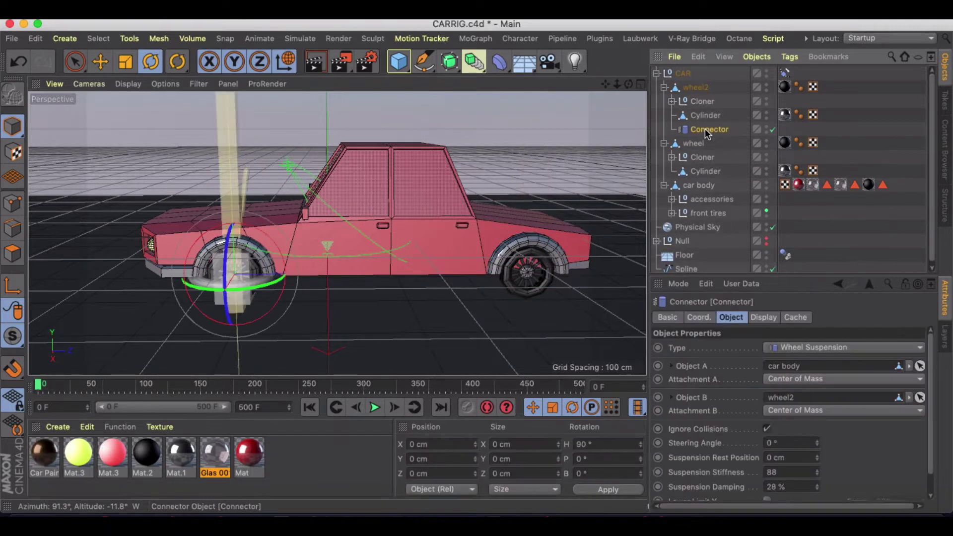
{"action": "key", "text": "Delete"}
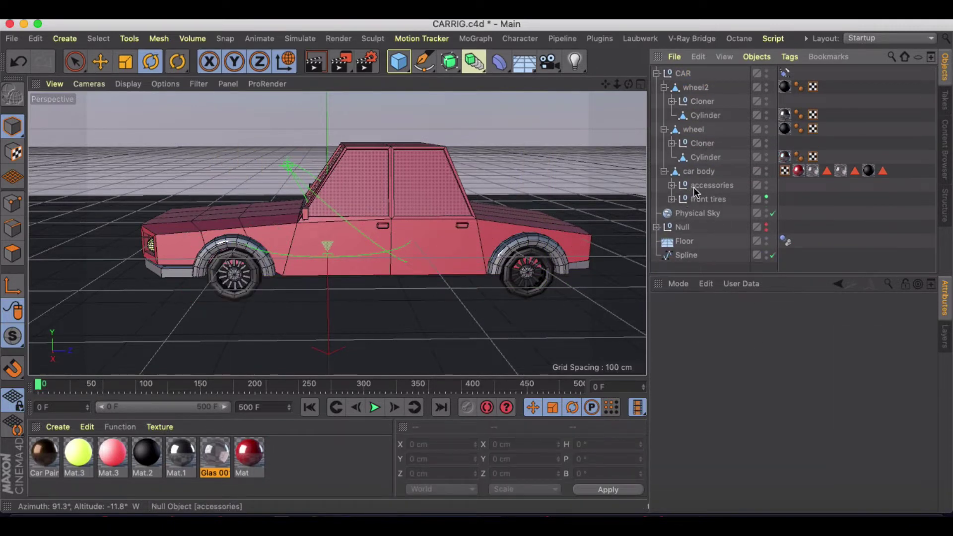
{"action": "left_click", "coordinate": [700, 144]}
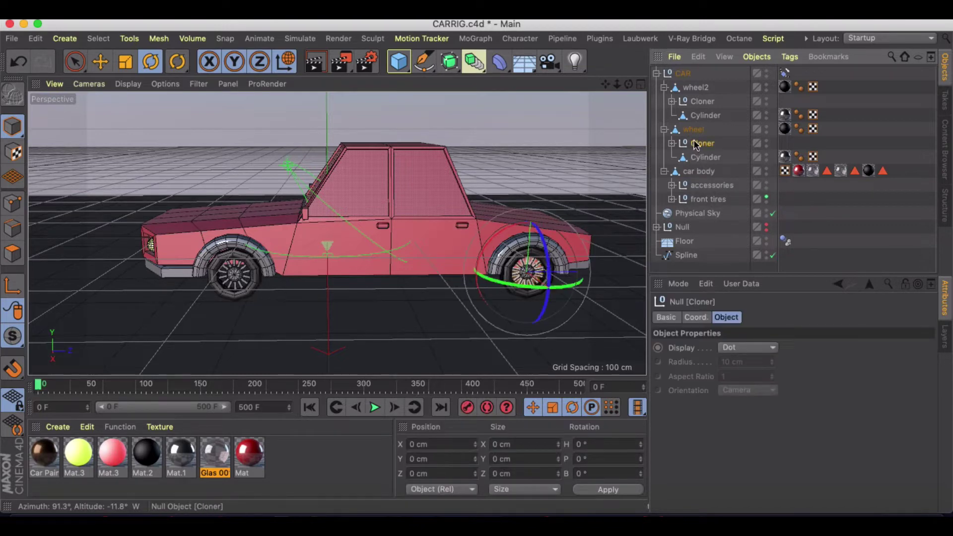
{"action": "left_click", "coordinate": [694, 130]}
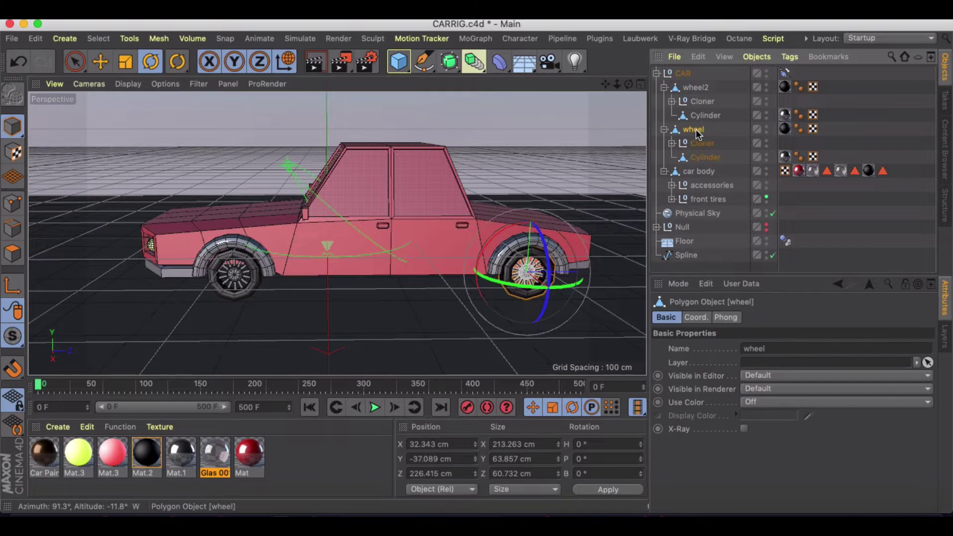
Step: Rename wheel2 to FRONTWHEELS and wheel to BACKWHEELS
{"action": "left_click", "coordinate": [695, 89]}
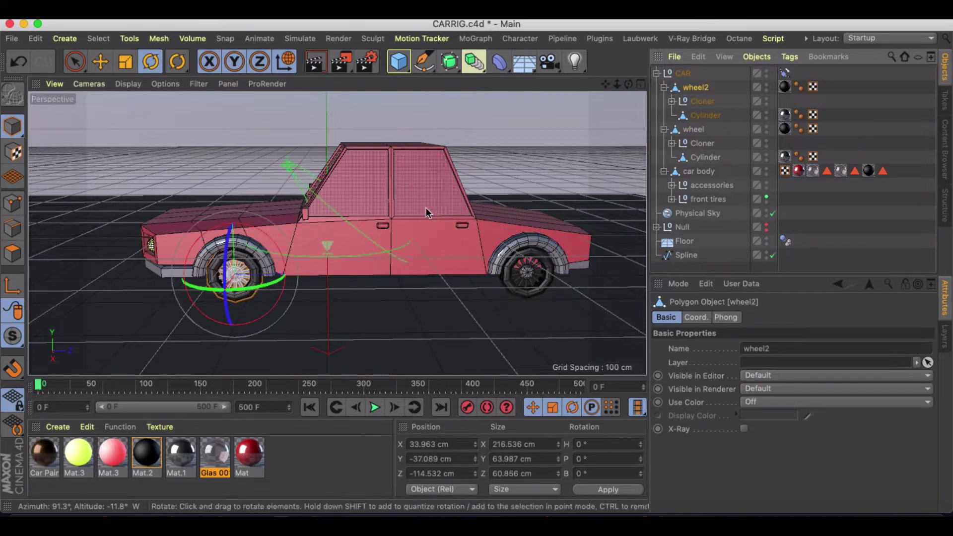
{"action": "left_click_drag", "start_coordinate": [278, 221], "coordinate": [377, 230], "text": "alt"}
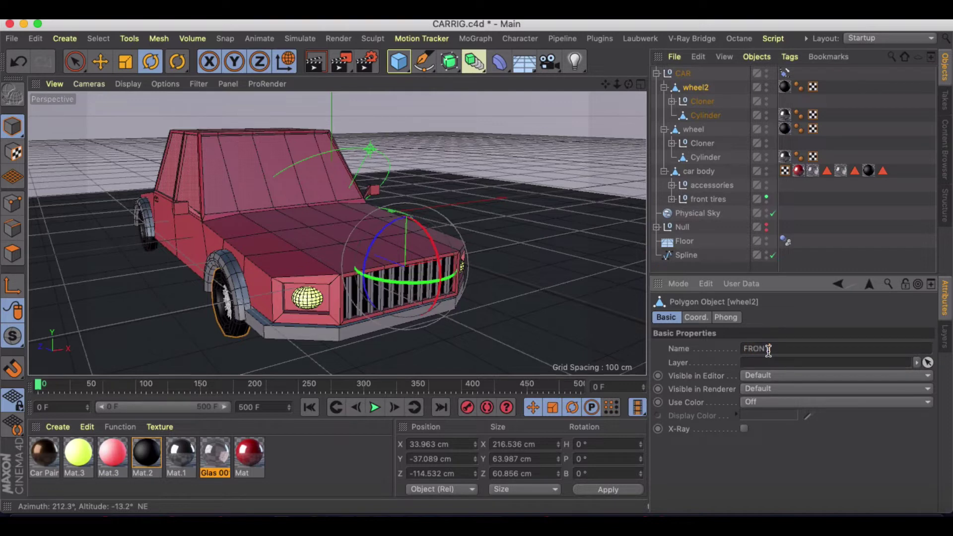
{"action": "type", "text": "S"}
{"action": "key", "text": "Return"}
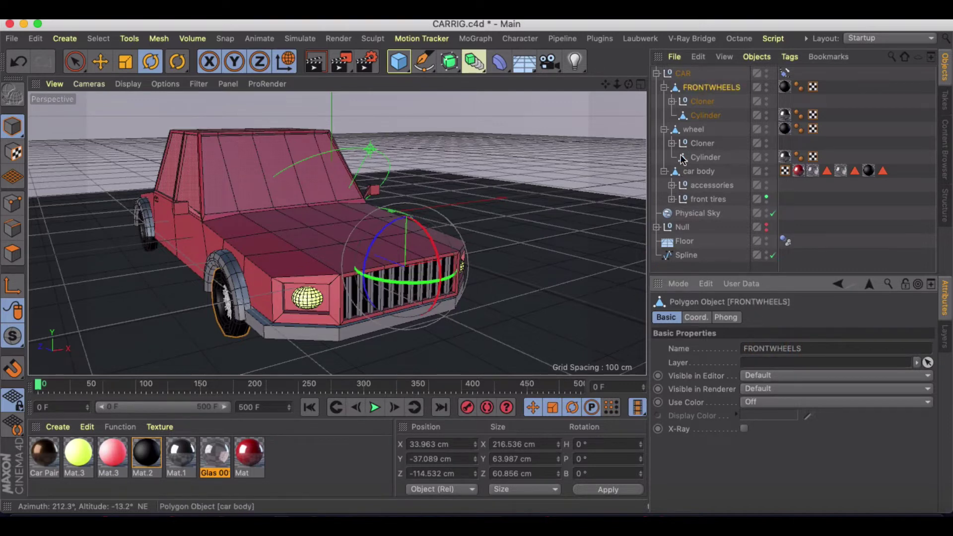
{"action": "left_click", "coordinate": [692, 129]}
{"action": "double_click", "coordinate": [778, 348]}
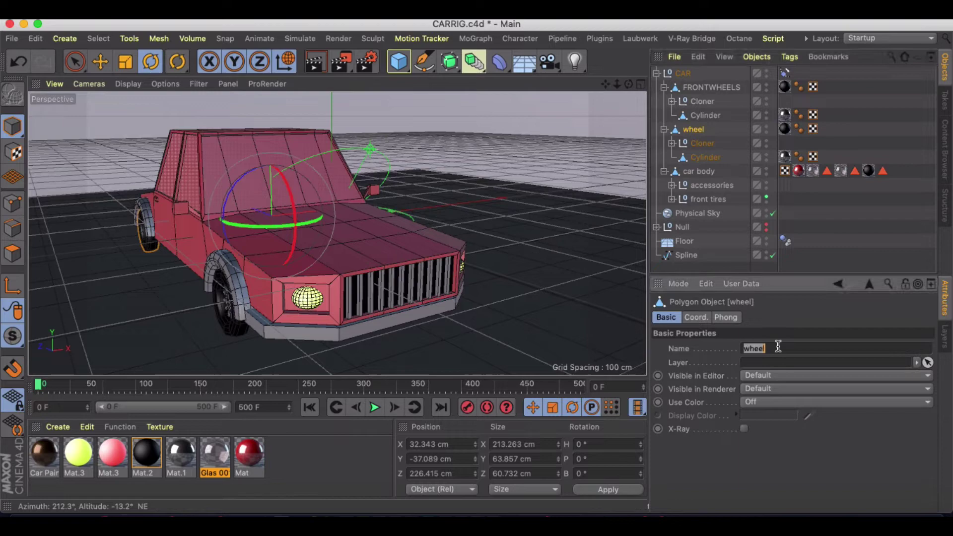
{"action": "key", "text": "Return"}
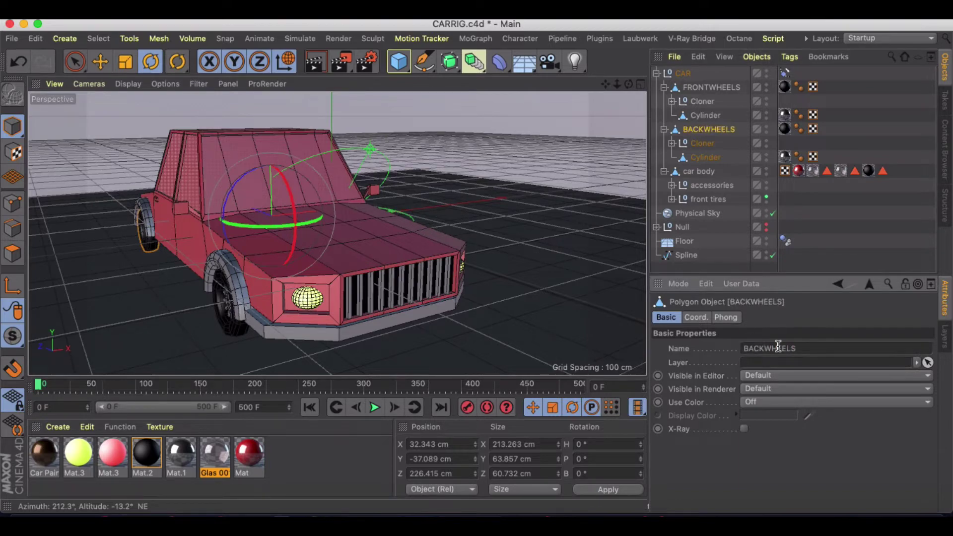
Step: Orbit the car and check which wheels FRONTWHEELS and BACKWHEELS control
{"action": "left_click_drag", "start_coordinate": [418, 225], "coordinate": [376, 231], "text": "alt"}
{"action": "left_click_drag", "start_coordinate": [451, 238], "coordinate": [367, 239], "text": "alt"}
{"action": "left_click", "coordinate": [503, 146]}
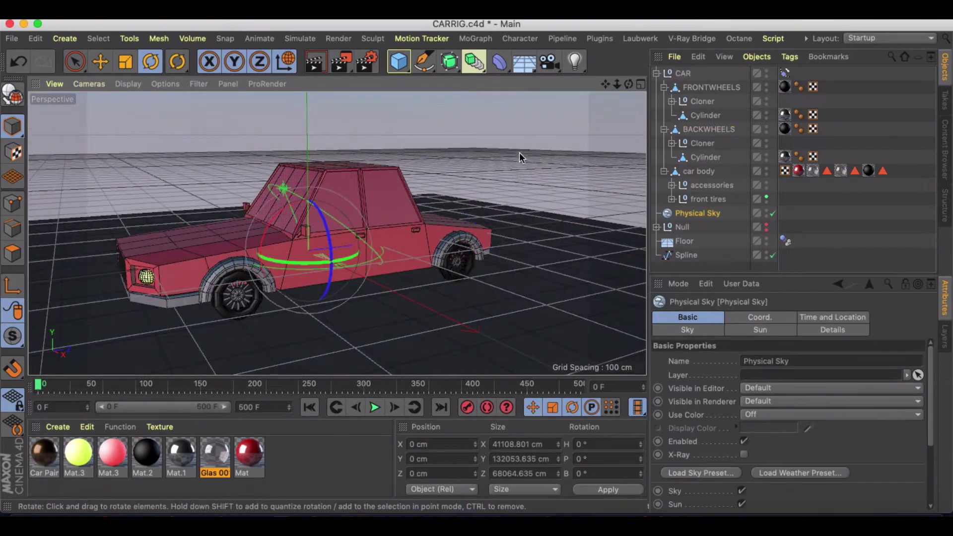
{"action": "left_click", "coordinate": [715, 85]}
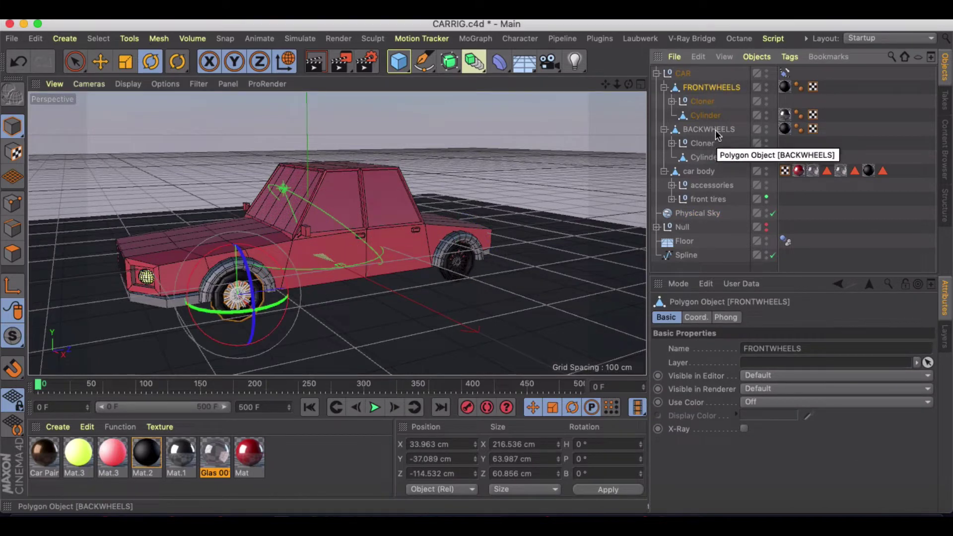
{"action": "left_click", "coordinate": [715, 130]}
{"action": "left_click", "coordinate": [707, 84]}
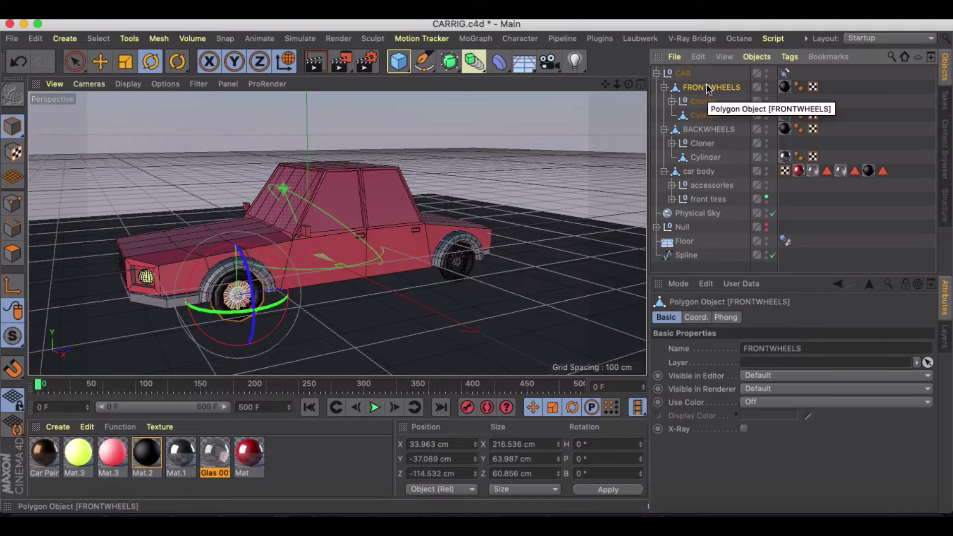
{"action": "left_click", "coordinate": [300, 38]}
Step: Add a dynamics Connector under FRONTWHEELS and a copy under BACKWHEELS, removing the extra duplicate
{"action": "mouse_move", "coordinate": [323, 74]}
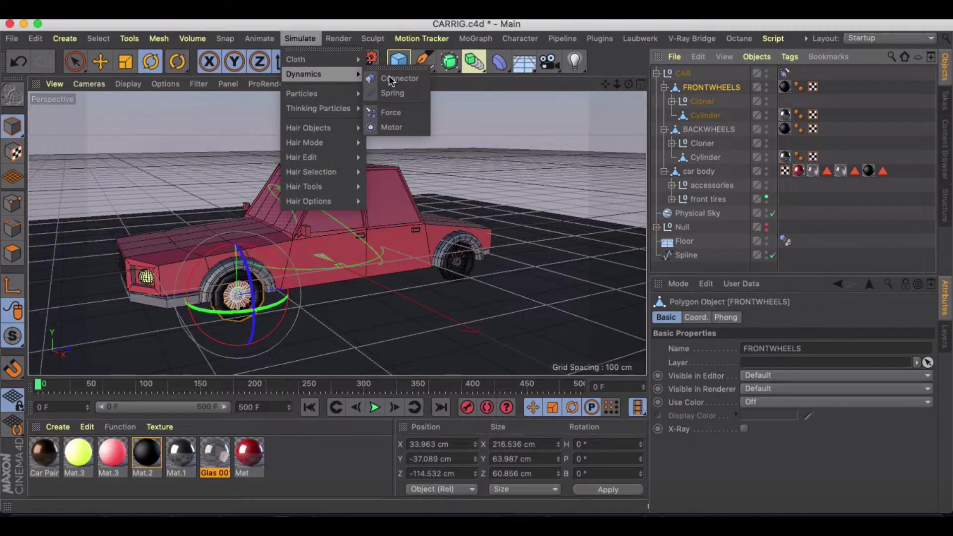
{"action": "left_click", "coordinate": [416, 79]}
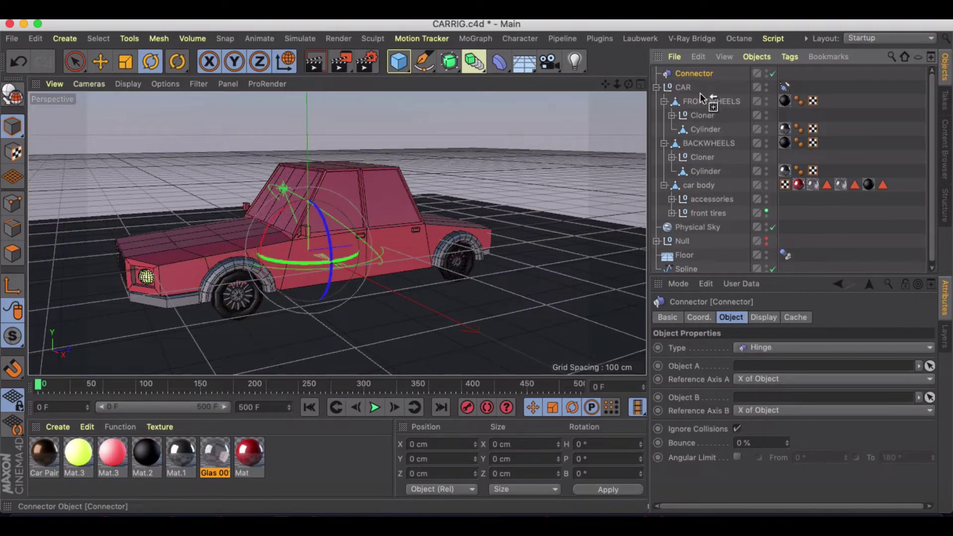
{"action": "left_click_drag", "start_coordinate": [702, 101], "coordinate": [698, 104]}
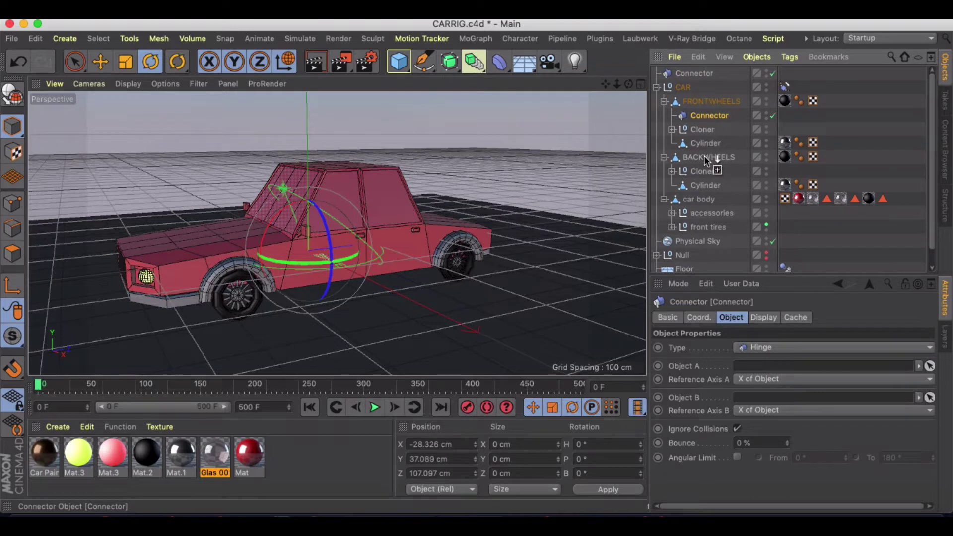
{"action": "left_click_drag", "start_coordinate": [704, 156], "coordinate": [705, 157], "text": "ctrl"}
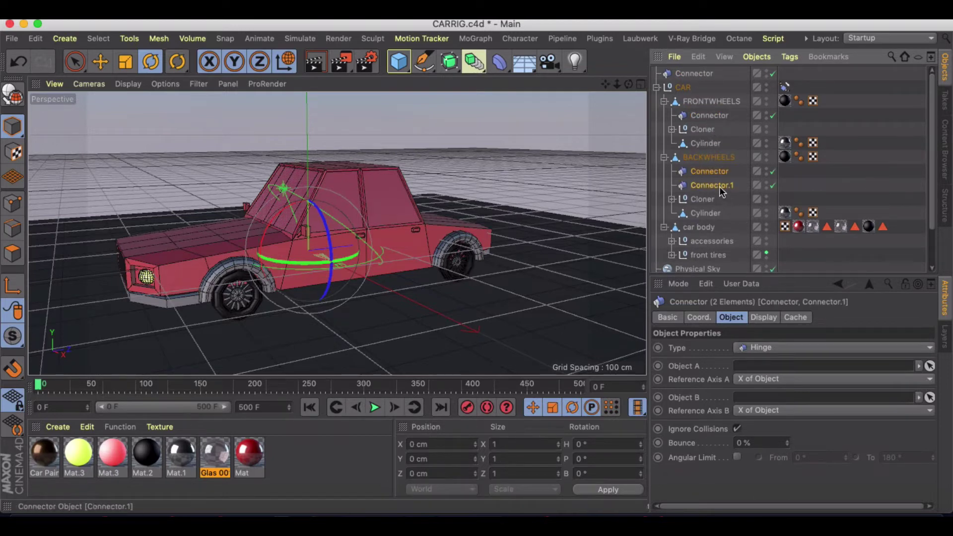
{"action": "key", "text": "super+z"}
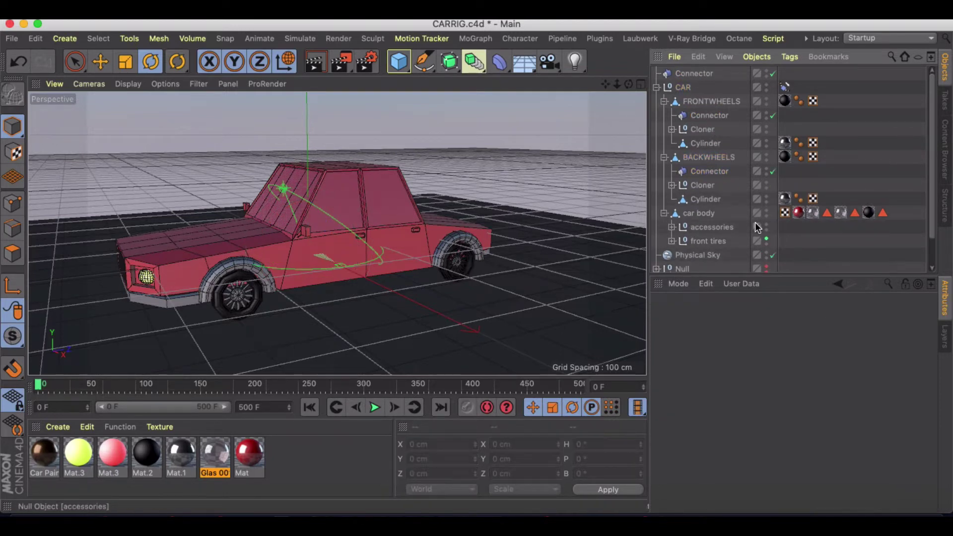
Step: Hide car body in the viewport so only the wheel rig shows
{"action": "left_click", "coordinate": [767, 212]}
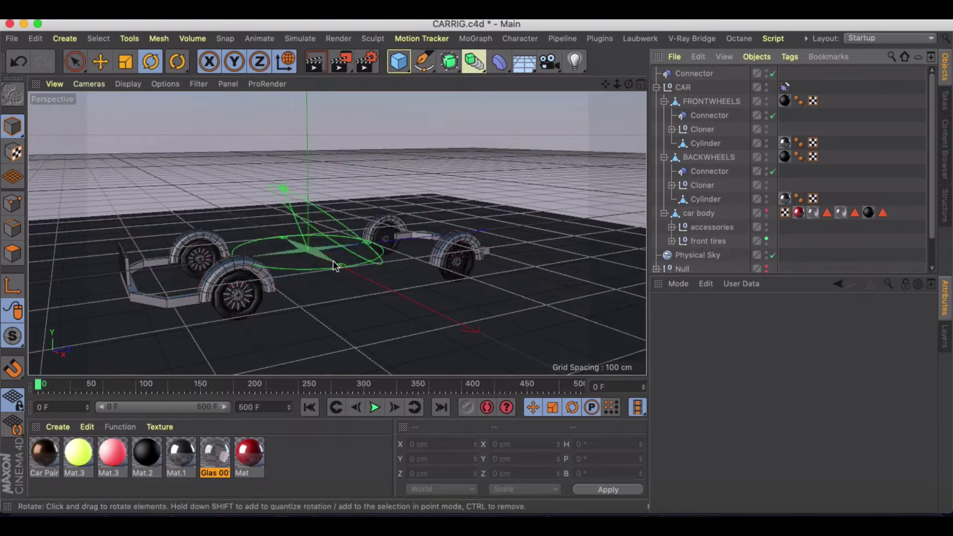
{"action": "scroll", "coordinate": [333, 264], "scroll_direction": "up", "scroll_amount": 2}
{"action": "scroll", "coordinate": [379, 255], "scroll_direction": "down", "scroll_amount": 2}
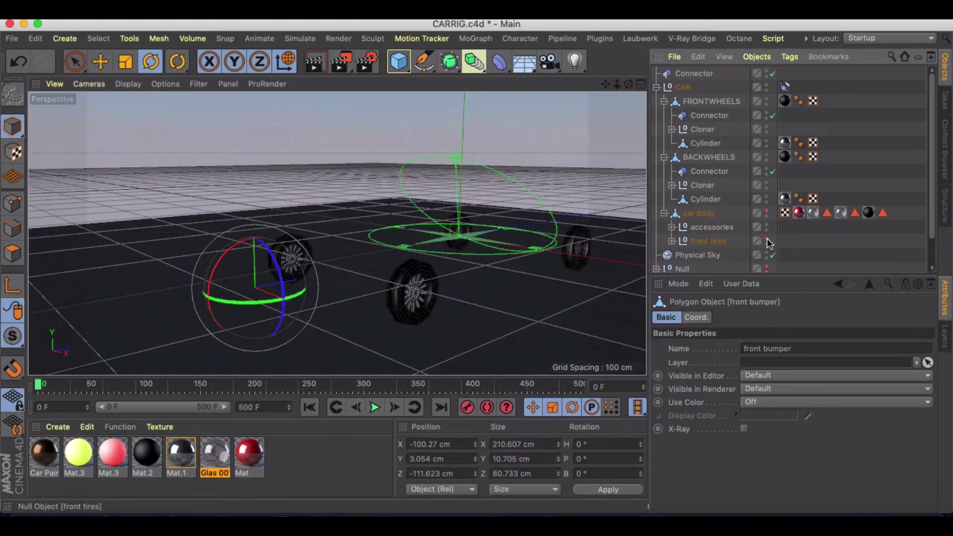
{"action": "left_click", "coordinate": [767, 240]}
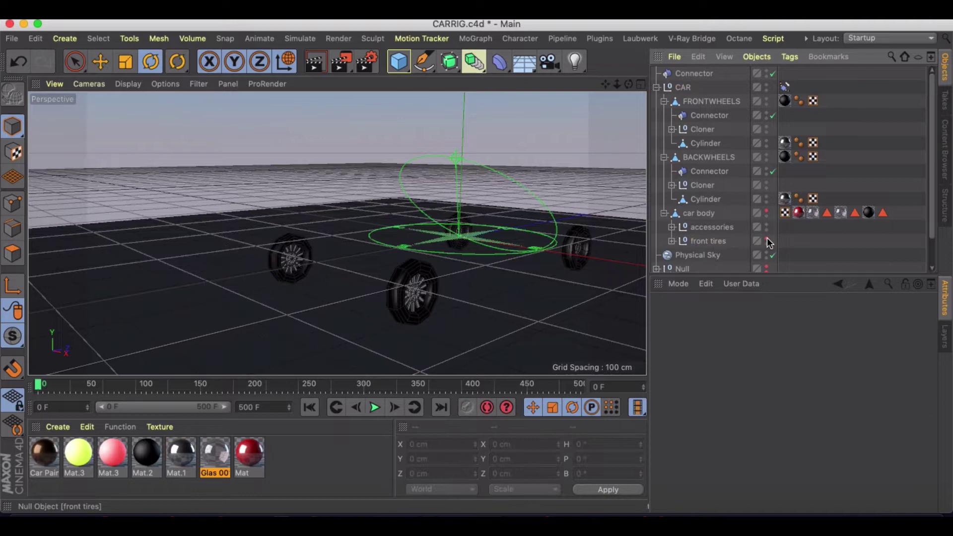
{"action": "left_click_drag", "start_coordinate": [557, 208], "coordinate": [407, 213], "text": "alt"}
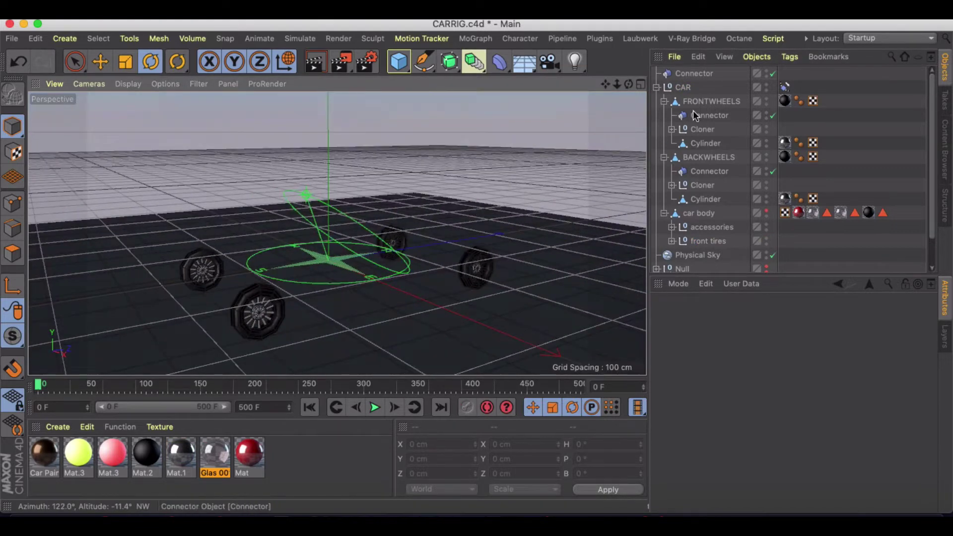
Step: Center both wheel connectors on their parents with Axis Center > Center to Parent
{"action": "left_click", "coordinate": [708, 114]}
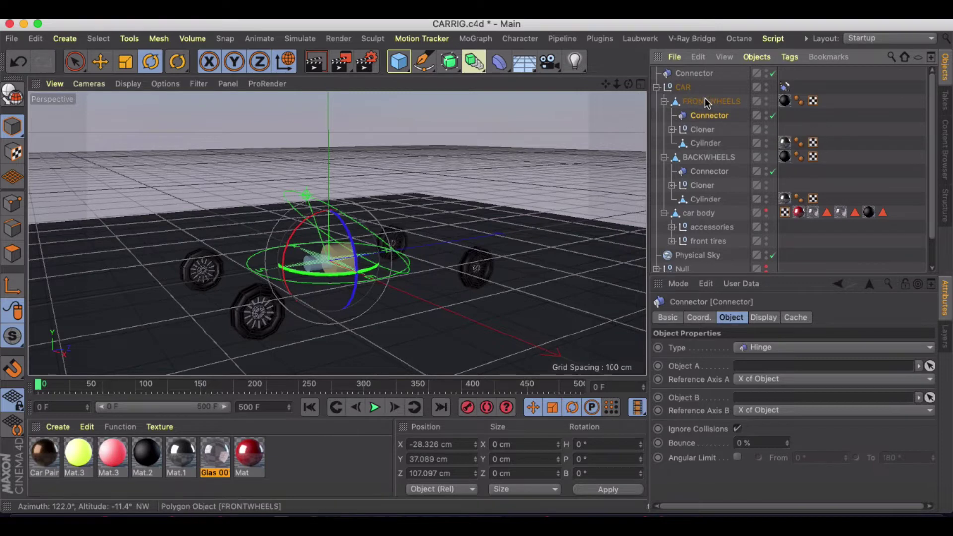
{"action": "left_click", "coordinate": [159, 38]}
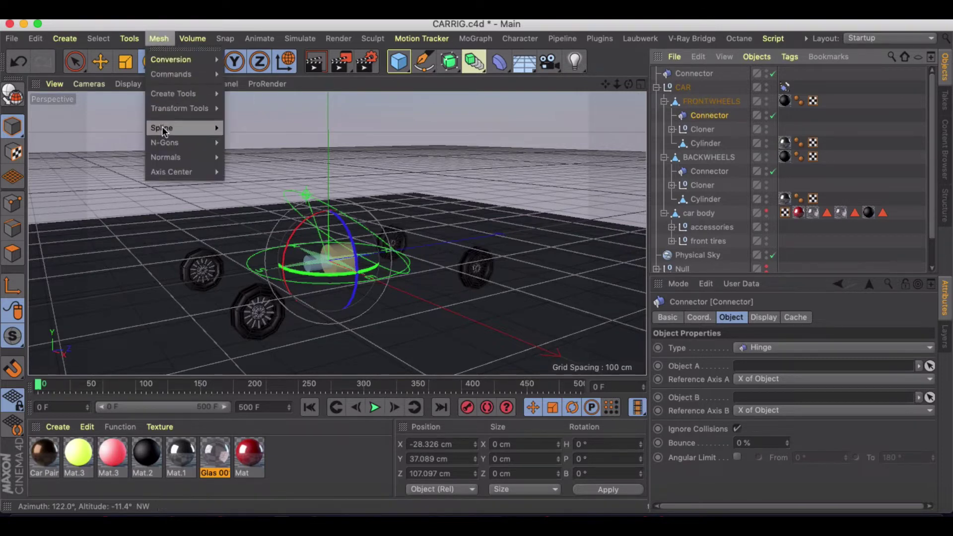
{"action": "mouse_move", "coordinate": [177, 173]}
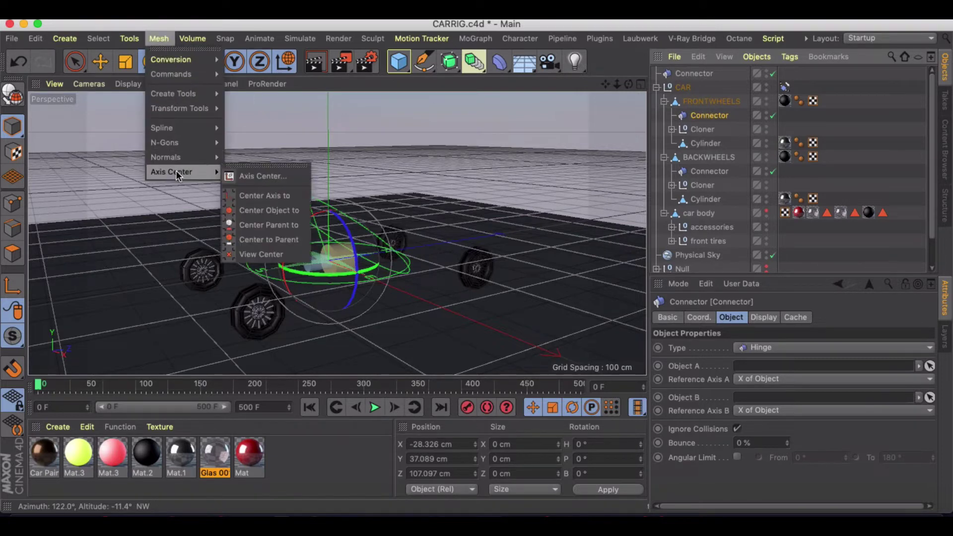
{"action": "left_click", "coordinate": [261, 239]}
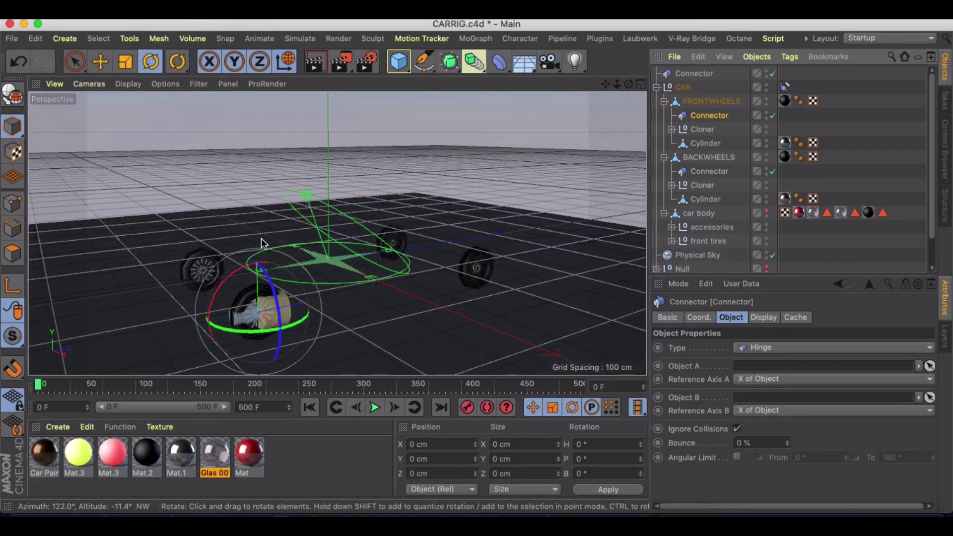
{"action": "left_click", "coordinate": [709, 170]}
{"action": "left_click", "coordinate": [159, 39]}
{"action": "mouse_move", "coordinate": [168, 169]}
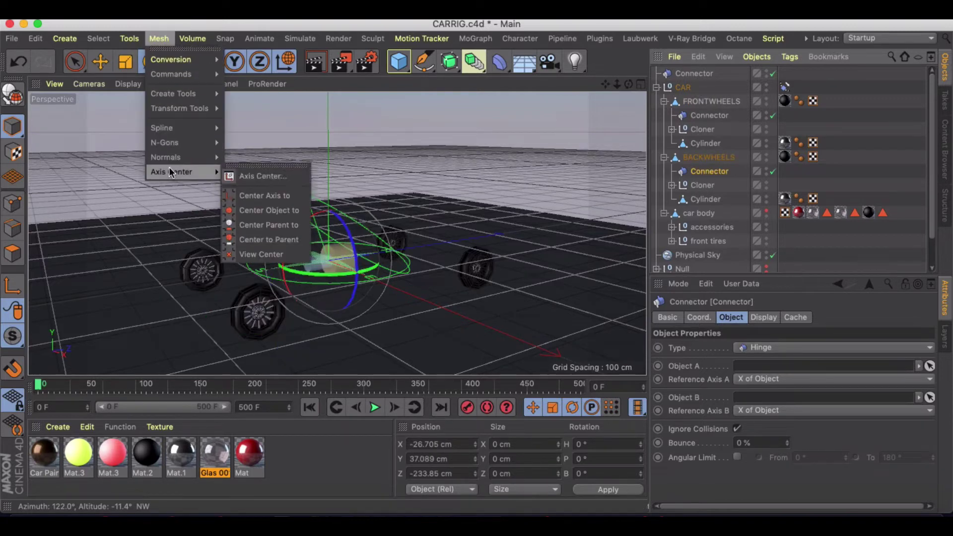
{"action": "left_click", "coordinate": [258, 231]}
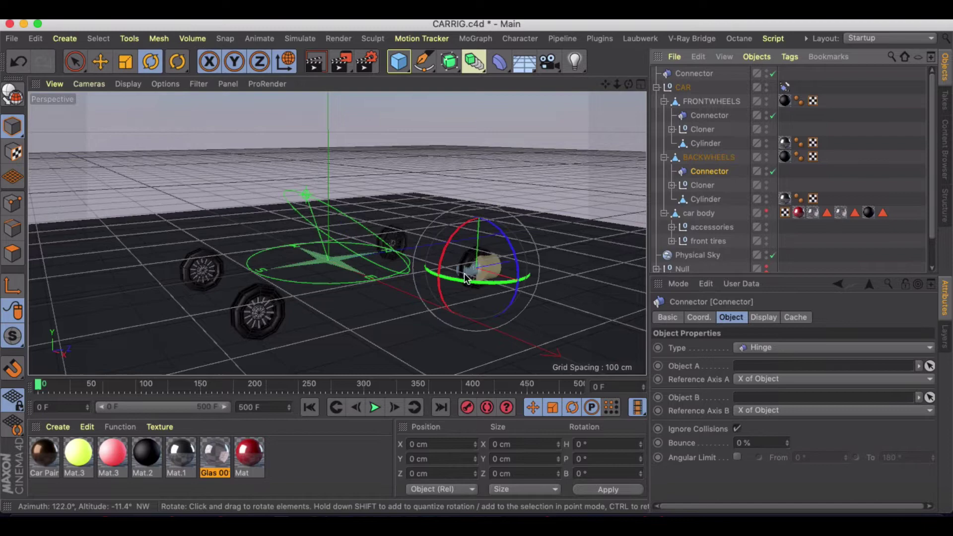
Step: Rotate both connectors to heading -90° to line up with the axles
{"action": "left_click_drag", "start_coordinate": [484, 280], "coordinate": [438, 210]}
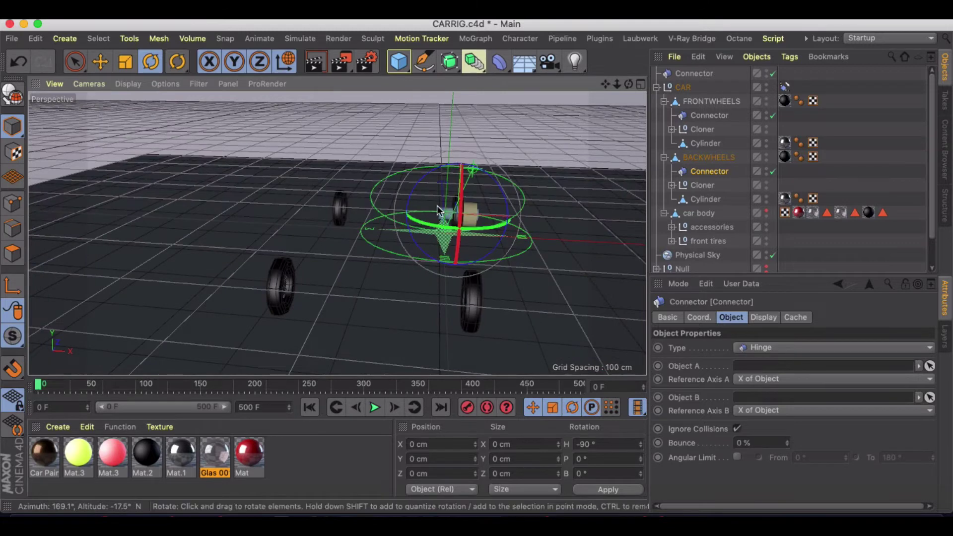
{"action": "left_click", "coordinate": [711, 116]}
{"action": "left_click_drag", "start_coordinate": [439, 348], "coordinate": [397, 283]}
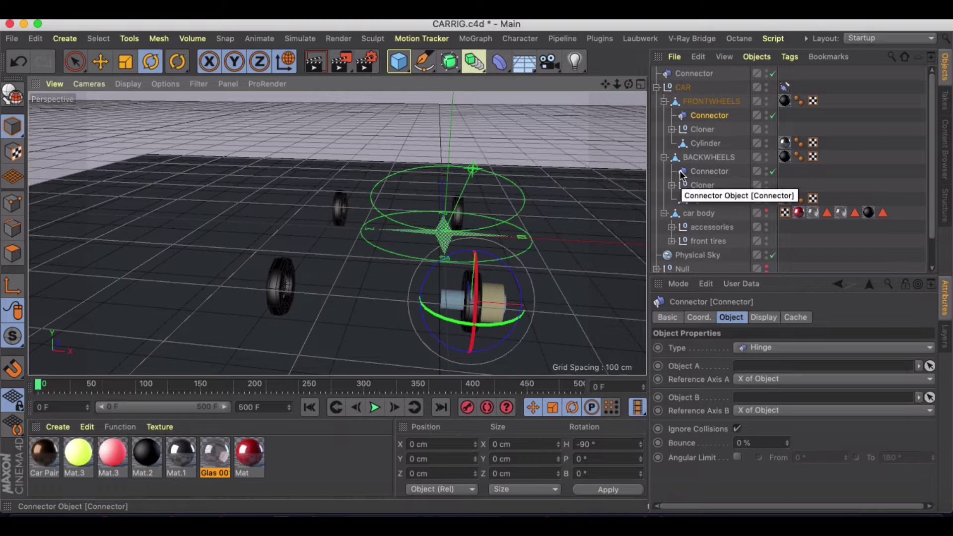
Step: Set both wheel connectors' Type to Wheel Suspension
{"action": "left_click", "coordinate": [710, 172], "text": "shift"}
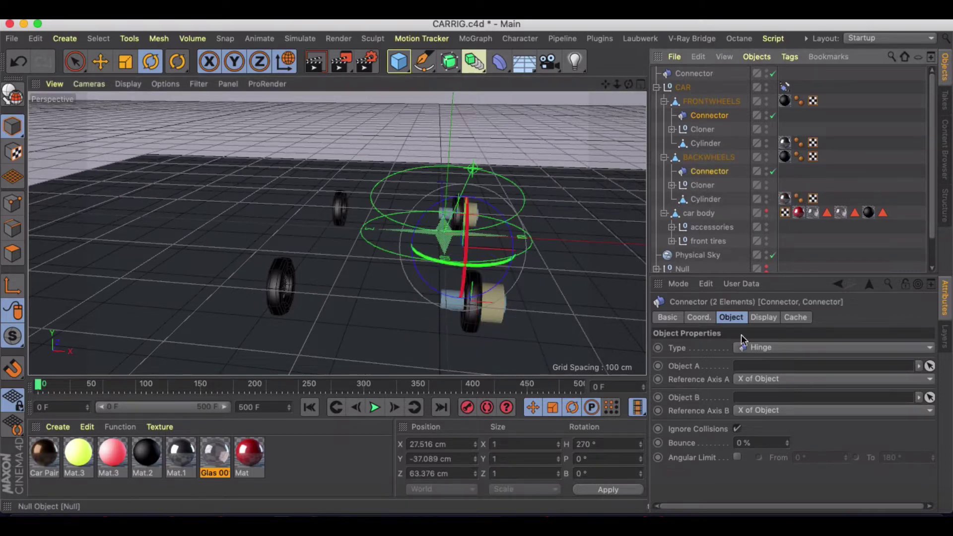
{"action": "left_click", "coordinate": [759, 350]}
{"action": "left_click", "coordinate": [772, 477]}
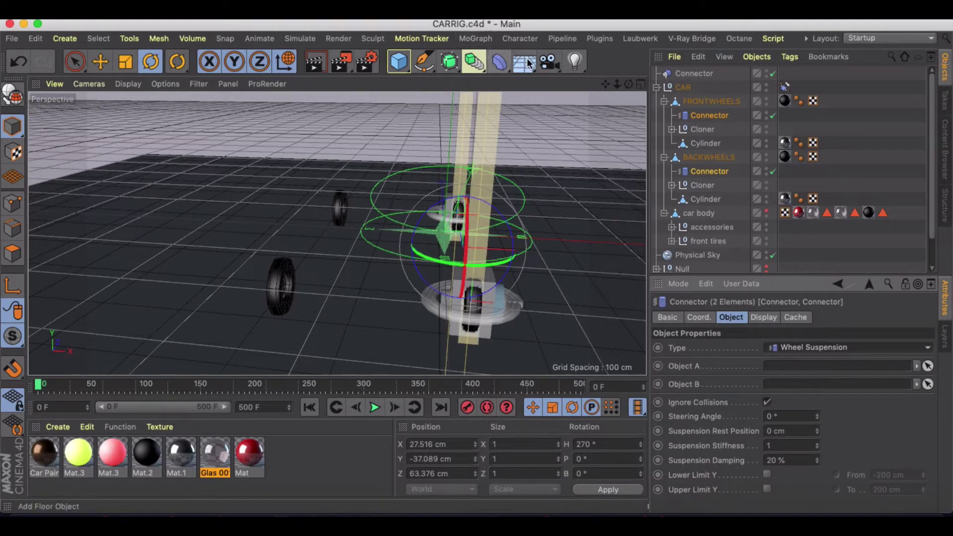
{"action": "left_click", "coordinate": [546, 153]}
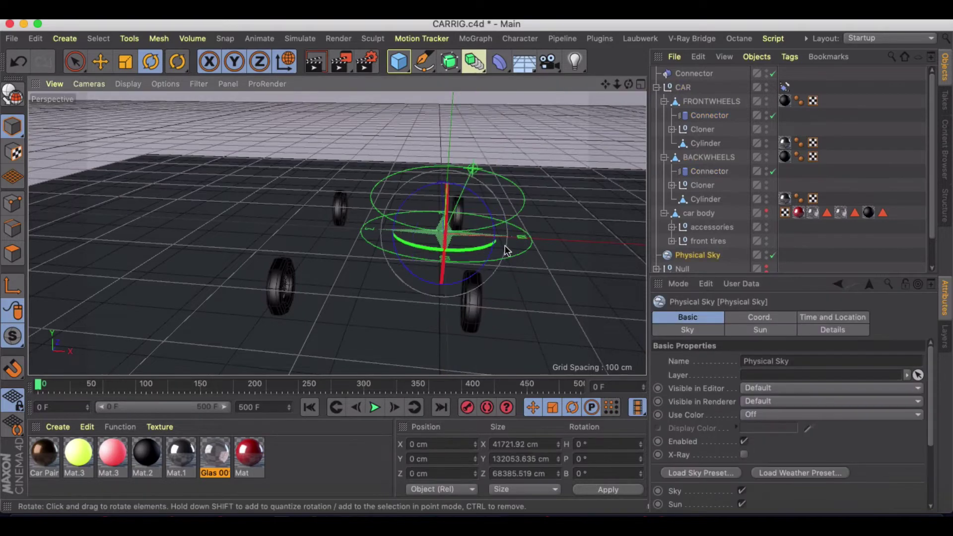
Step: Rotate the FRONTWHEELS connector's heading round to 90°
{"action": "left_click", "coordinate": [709, 115]}
{"action": "left_click_drag", "start_coordinate": [557, 188], "coordinate": [548, 192], "text": "alt"}
{"action": "left_click", "coordinate": [710, 171]}
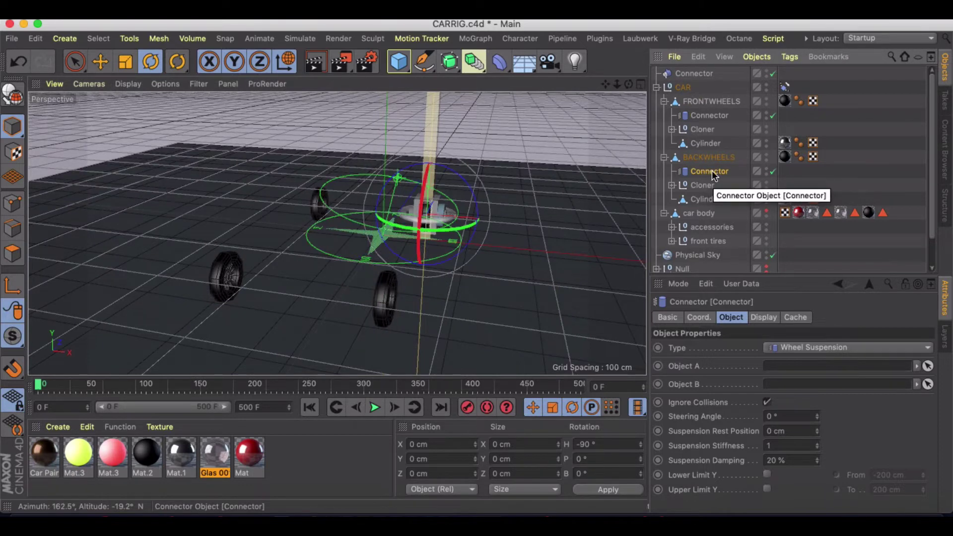
{"action": "left_click", "coordinate": [622, 10]}
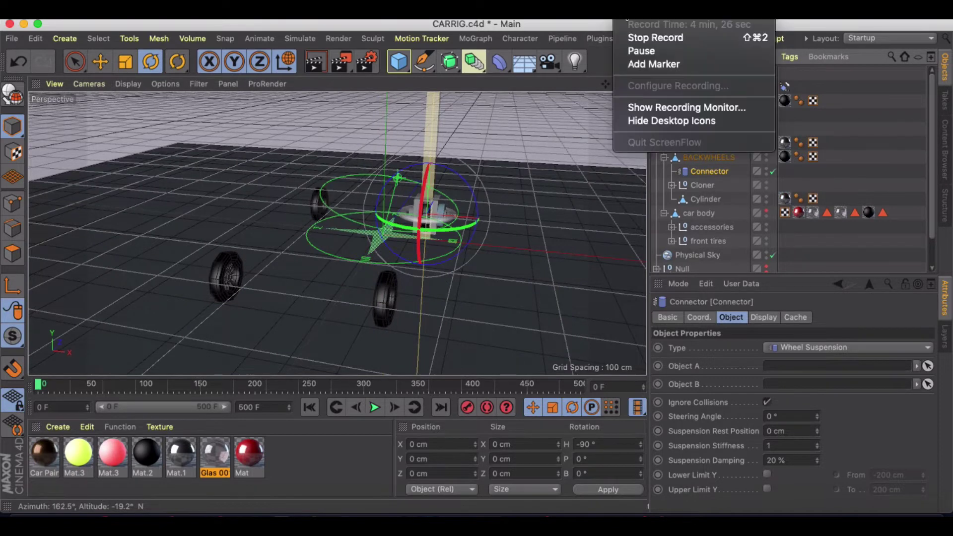
{"action": "left_click", "coordinate": [641, 51]}
{"action": "scroll", "coordinate": [391, 231], "scroll_direction": "up", "scroll_amount": 5}
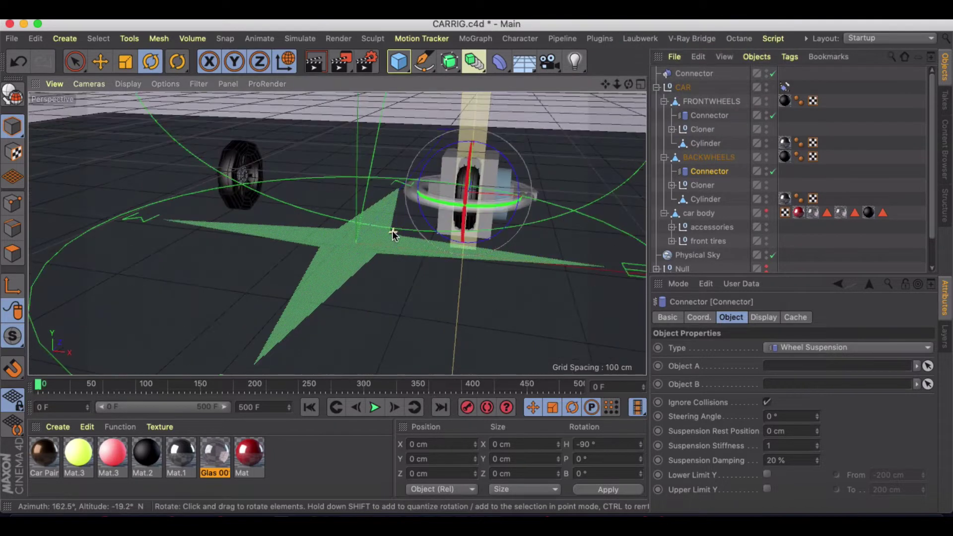
{"action": "scroll", "coordinate": [502, 203], "scroll_direction": "down", "scroll_amount": 5}
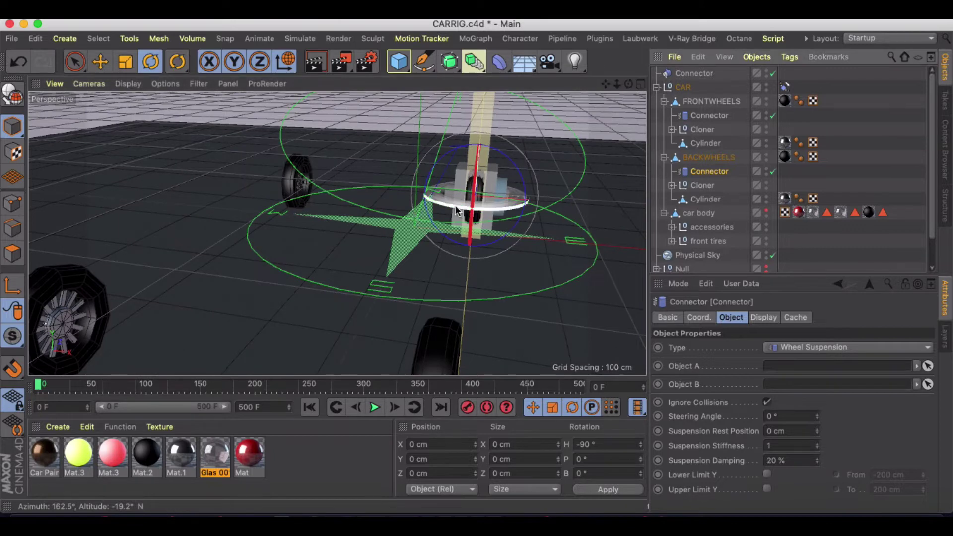
{"action": "left_click_drag", "start_coordinate": [456, 211], "coordinate": [586, 143]}
{"action": "key", "text": "super+z"}
{"action": "key", "text": "super+z"}
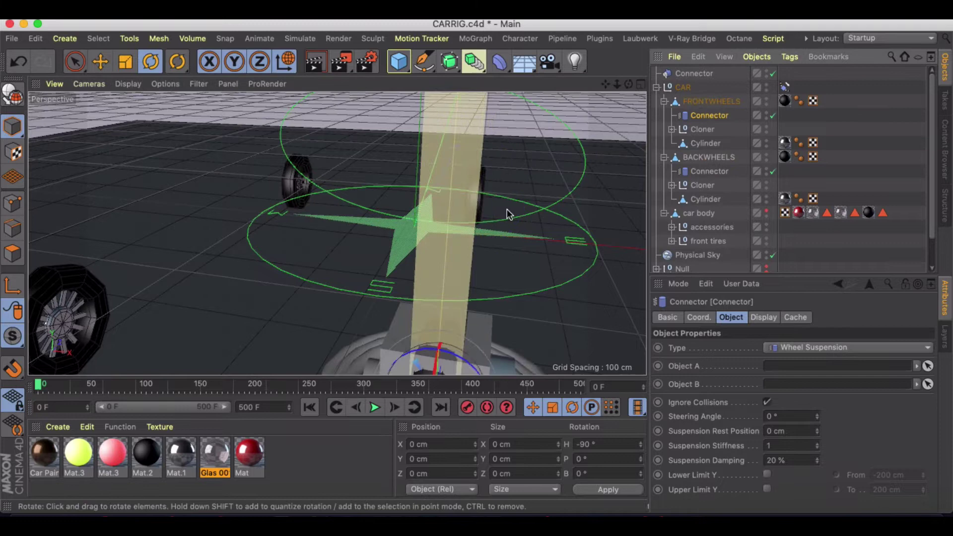
{"action": "scroll", "coordinate": [509, 214], "scroll_direction": "down", "scroll_amount": 5}
{"action": "left_click_drag", "start_coordinate": [440, 269], "coordinate": [640, 198]}
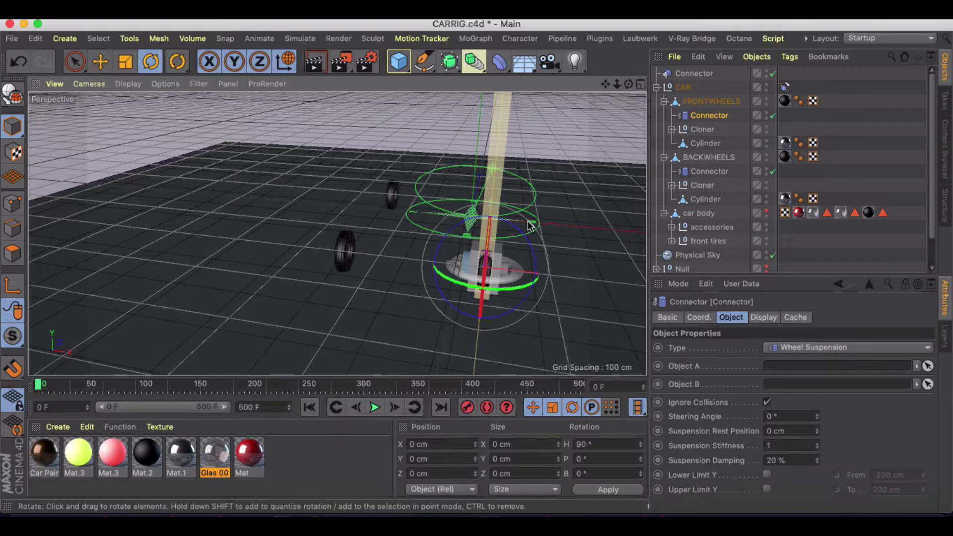
{"action": "left_click_drag", "start_coordinate": [541, 212], "coordinate": [497, 226], "text": "alt"}
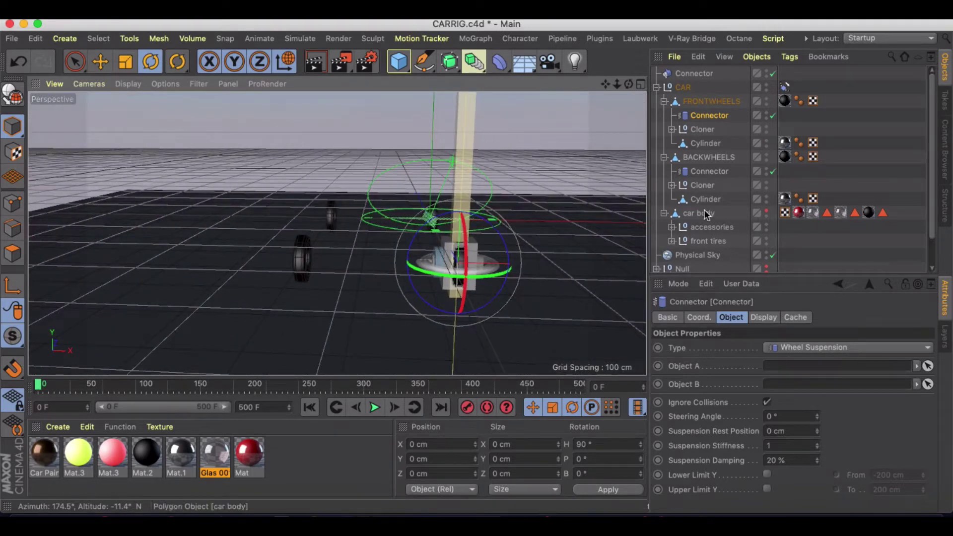
Step: Link car body as Object A on both connectors, with FRONTWHEELS and BACKWHEELS as their Object B
{"action": "left_click", "coordinate": [705, 171], "text": "shift"}
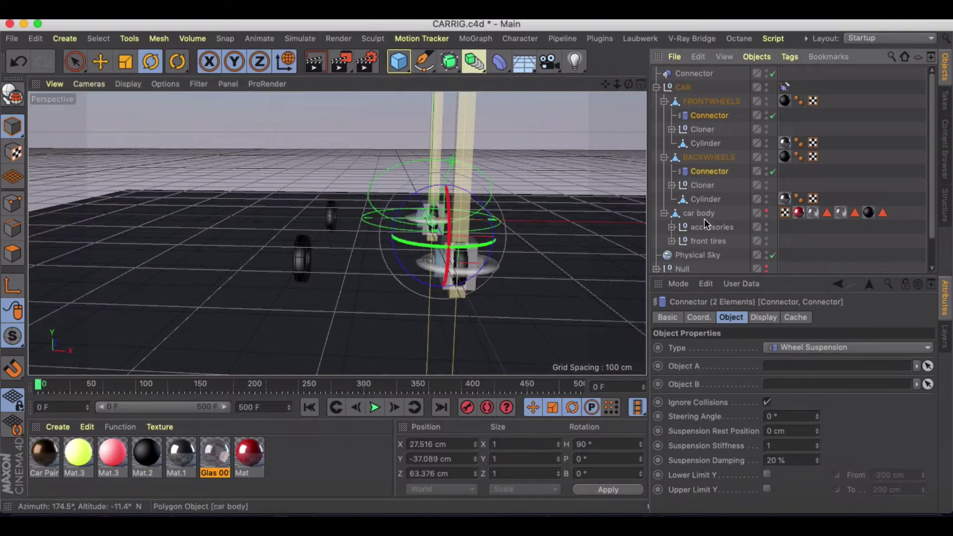
{"action": "left_click_drag", "start_coordinate": [784, 370], "coordinate": [783, 365]}
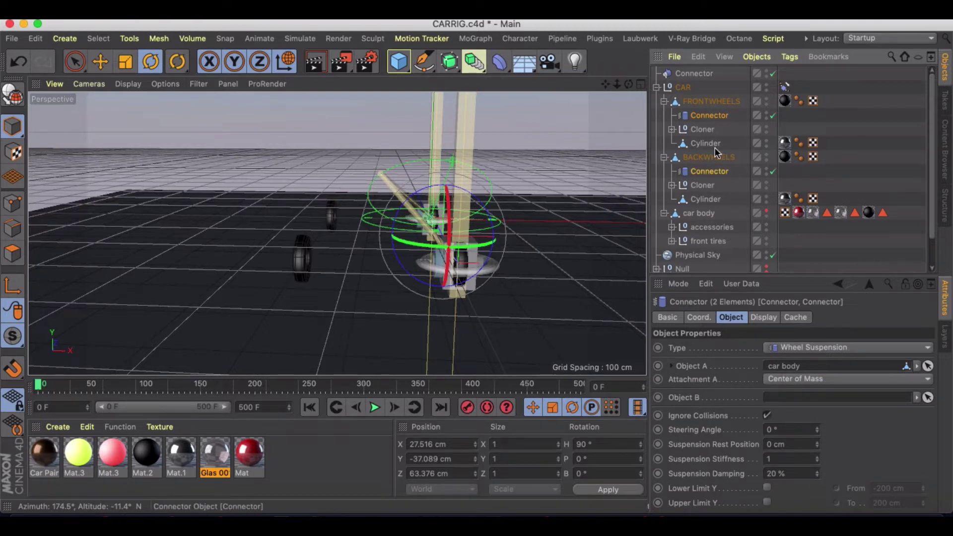
{"action": "left_click", "coordinate": [713, 117]}
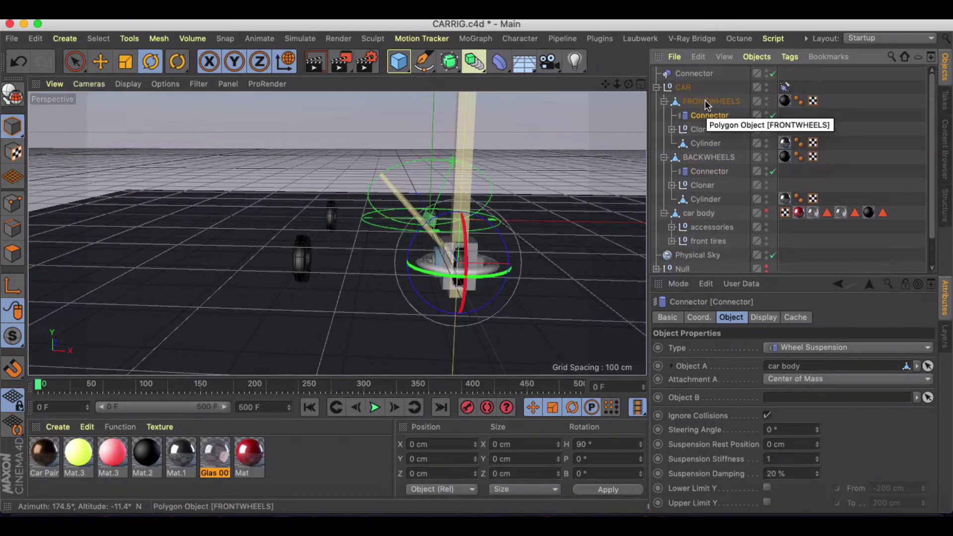
{"action": "left_click_drag", "start_coordinate": [705, 100], "coordinate": [768, 287]}
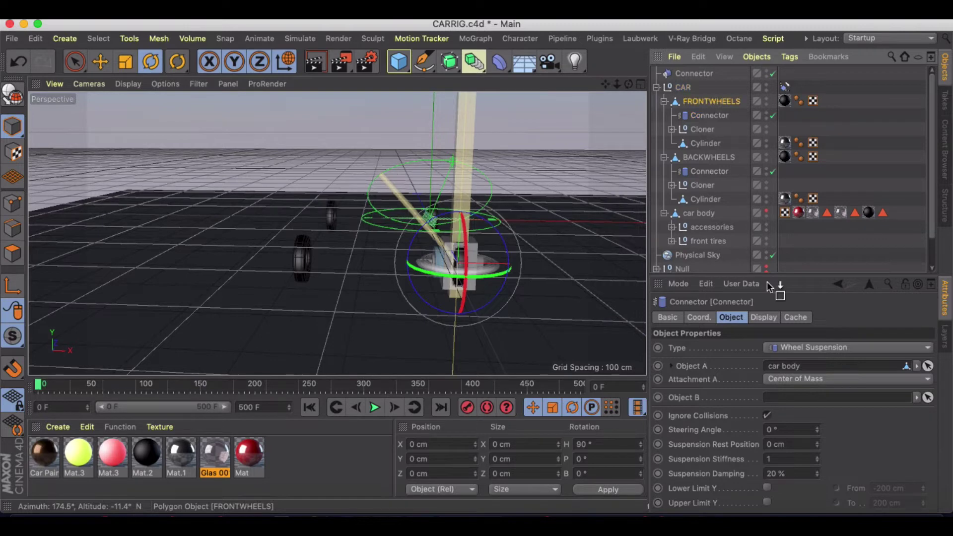
{"action": "left_click_drag", "start_coordinate": [787, 405], "coordinate": [784, 402]}
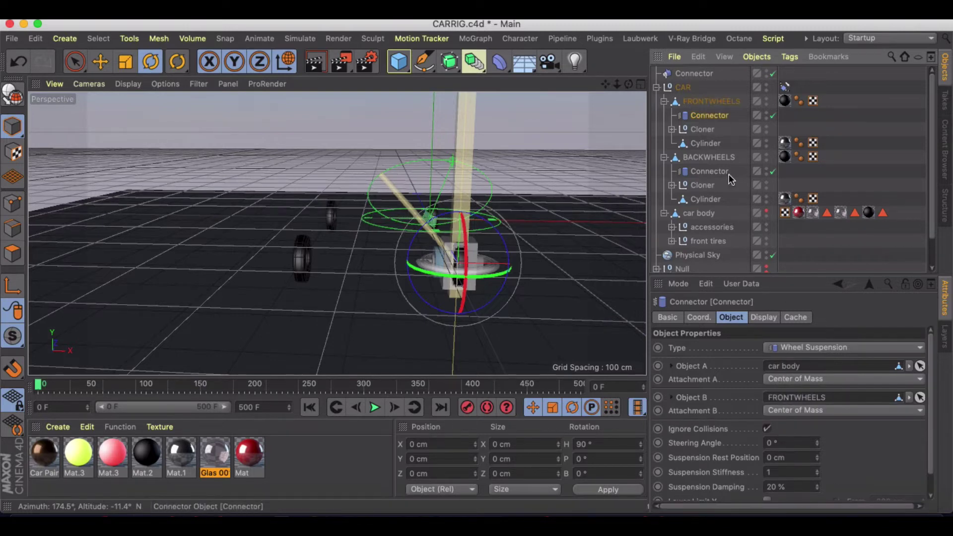
{"action": "left_click_drag", "start_coordinate": [709, 157], "coordinate": [709, 156]}
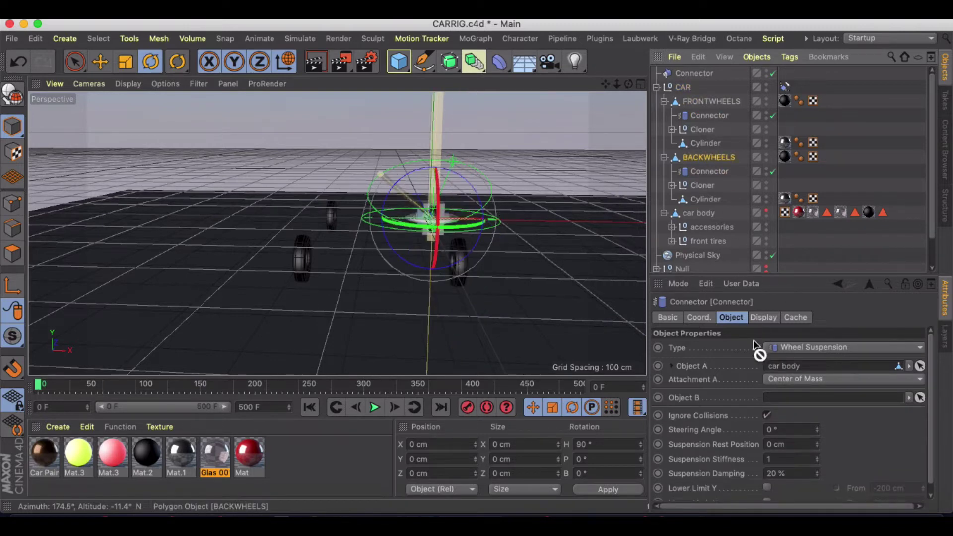
{"action": "left_click_drag", "start_coordinate": [758, 348], "coordinate": [784, 397]}
{"action": "left_click_drag", "start_coordinate": [549, 266], "coordinate": [366, 239], "text": "alt"}
Step: Play and rewind the simulation twice to test the wheel rig
{"action": "left_click", "coordinate": [375, 407]}
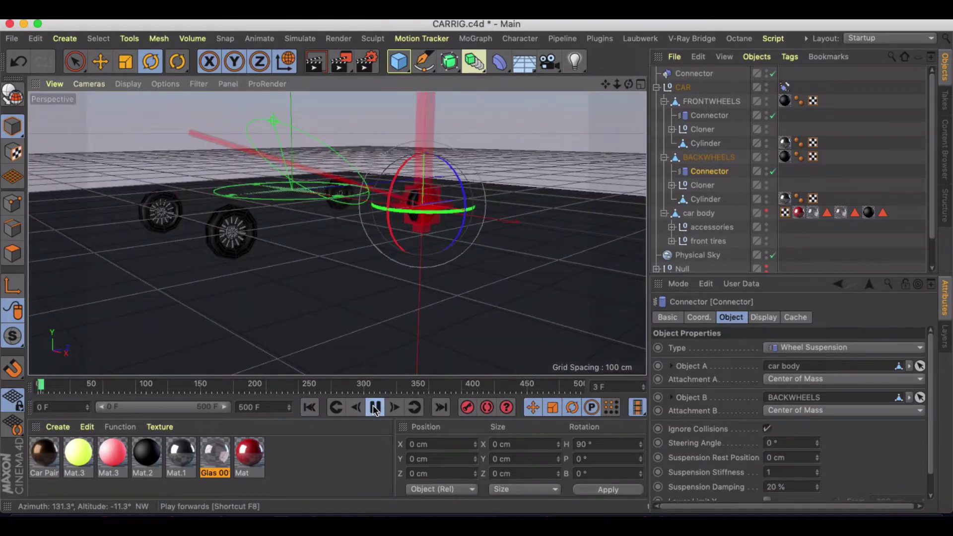
{"action": "left_click", "coordinate": [374, 408]}
{"action": "left_click", "coordinate": [309, 408]}
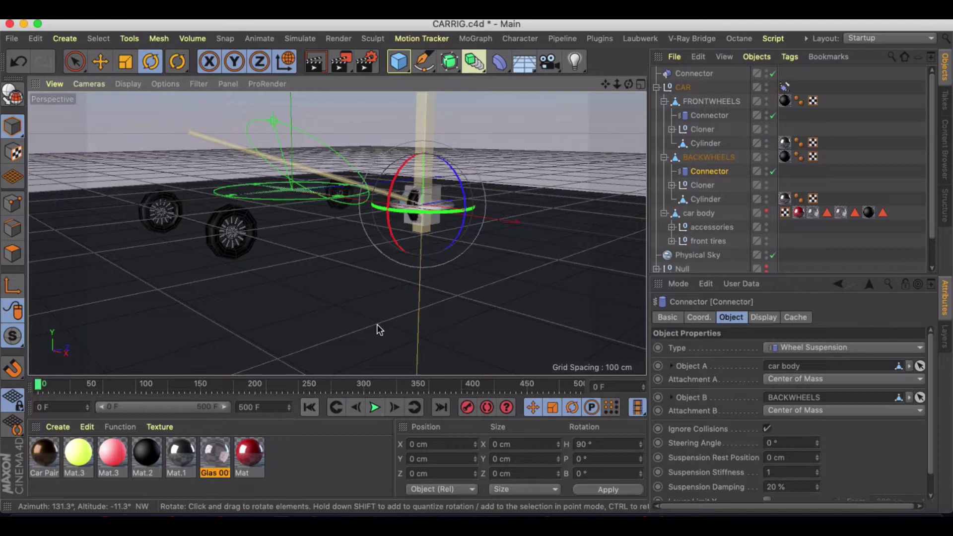
{"action": "left_click", "coordinate": [373, 407]}
{"action": "left_click", "coordinate": [375, 407]}
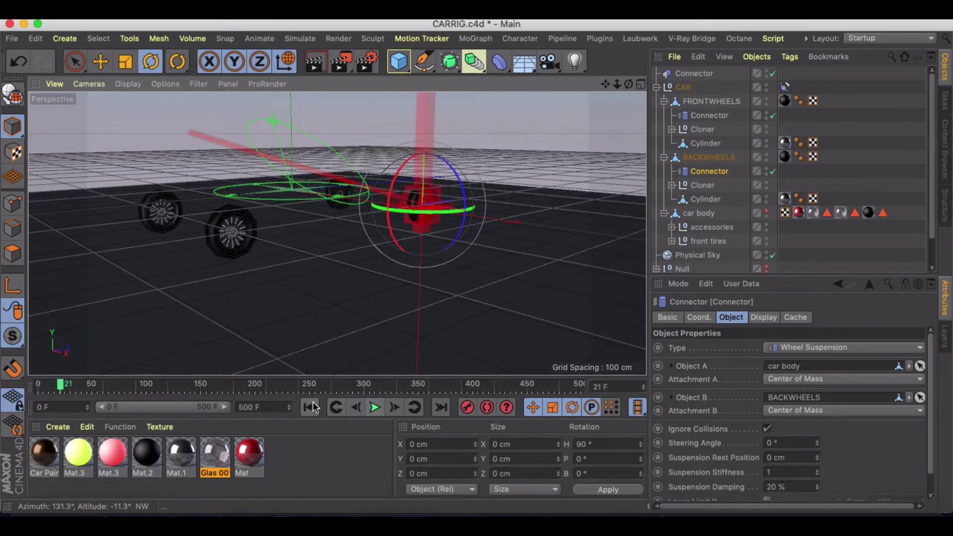
{"action": "left_click", "coordinate": [310, 408]}
Step: Give FRONTWHEELS and BACKWHEELS Rigid Body tags and preview the simulation
{"action": "left_click", "coordinate": [709, 100]}
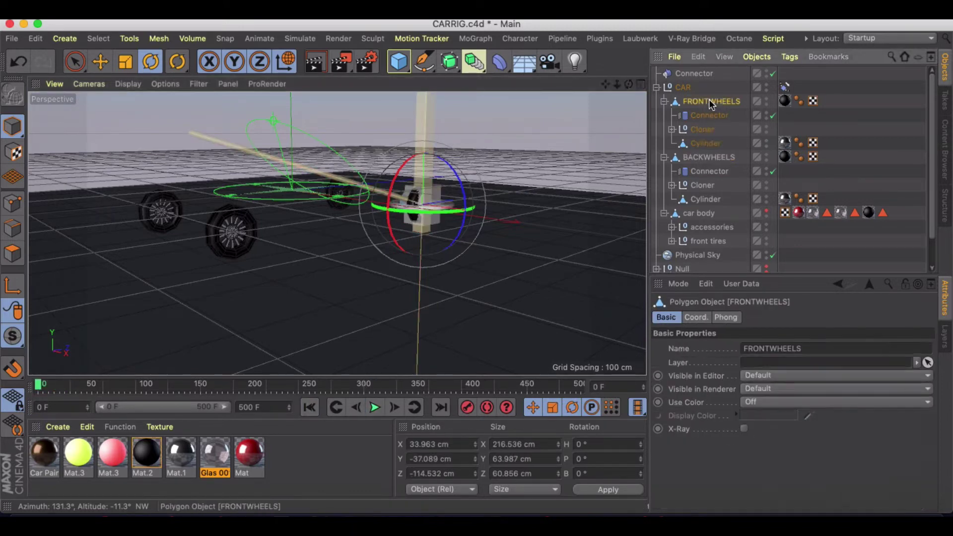
{"action": "left_click", "coordinate": [704, 155], "text": "shift"}
{"action": "right_click", "coordinate": [705, 155]}
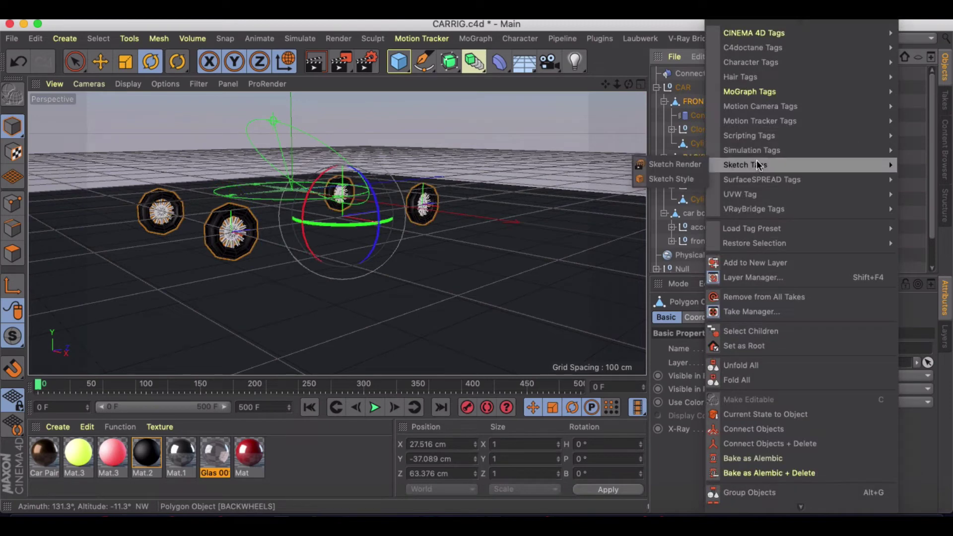
{"action": "left_click", "coordinate": [687, 148]}
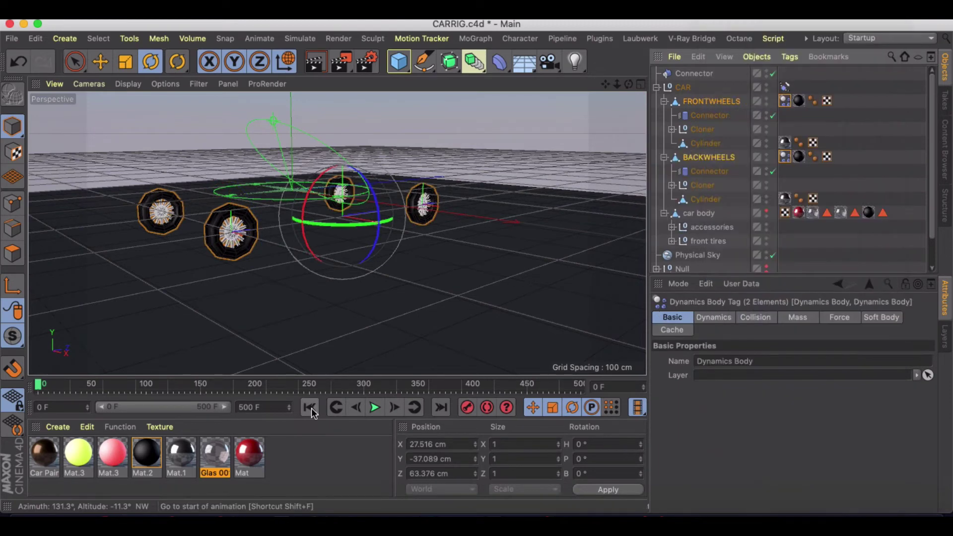
{"action": "left_click", "coordinate": [375, 407]}
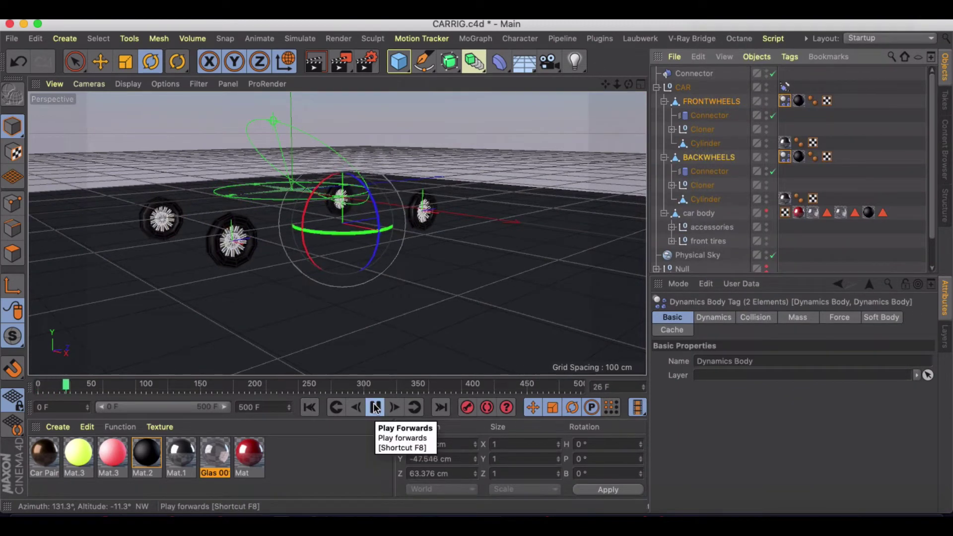
{"action": "left_click", "coordinate": [375, 407]}
{"action": "scroll", "coordinate": [277, 252], "scroll_direction": "up", "scroll_amount": 3}
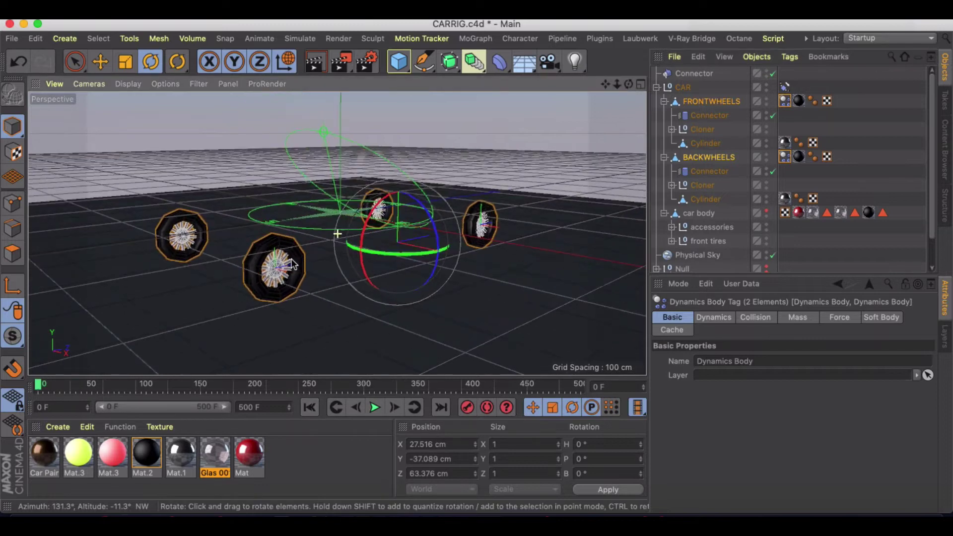
{"action": "left_click", "coordinate": [374, 407]}
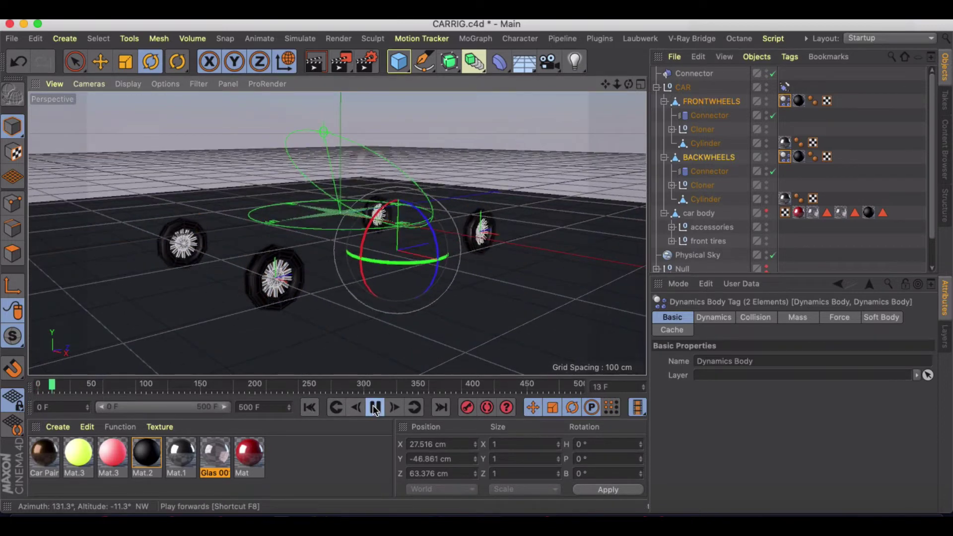
{"action": "left_click", "coordinate": [375, 407]}
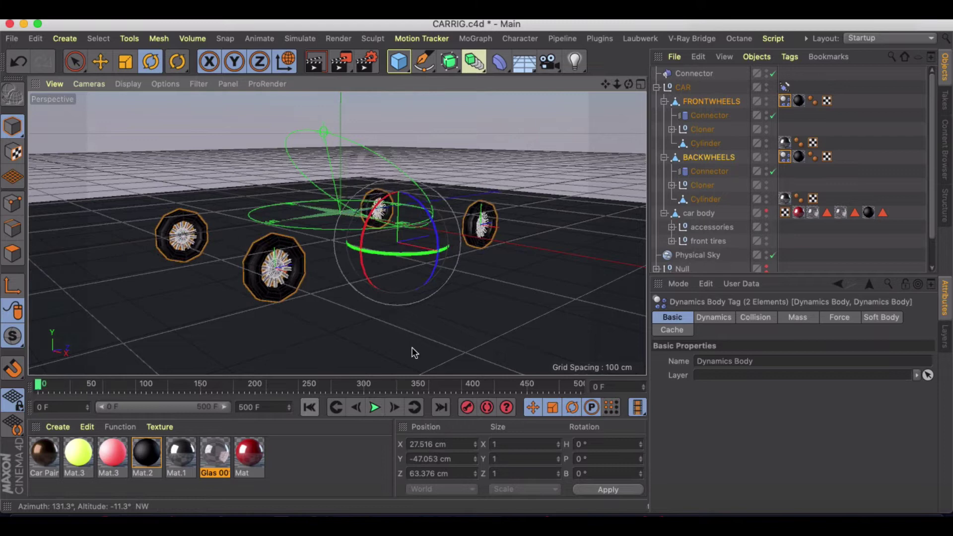
Step: Unhide car body, play the simulation, and rewind to frame 0
{"action": "left_click", "coordinate": [766, 211]}
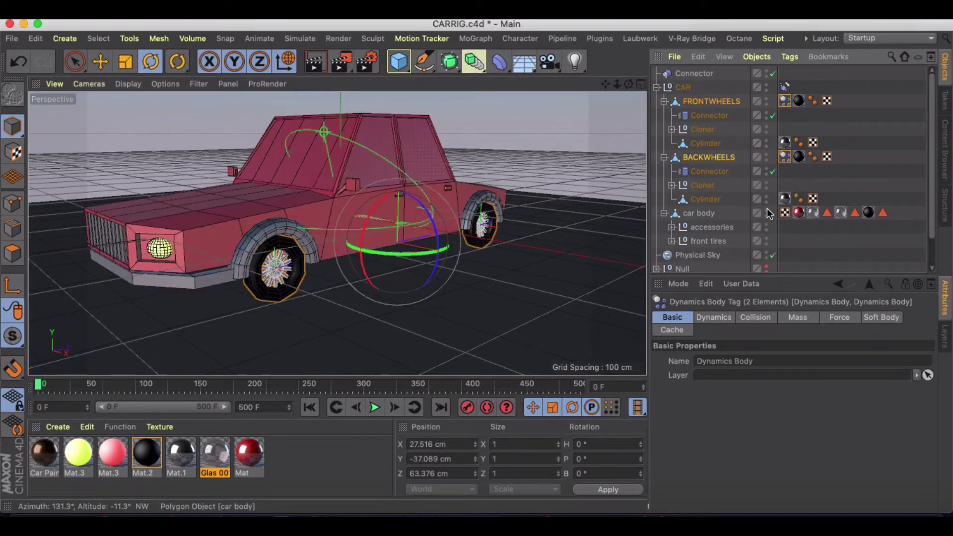
{"action": "left_click", "coordinate": [375, 407]}
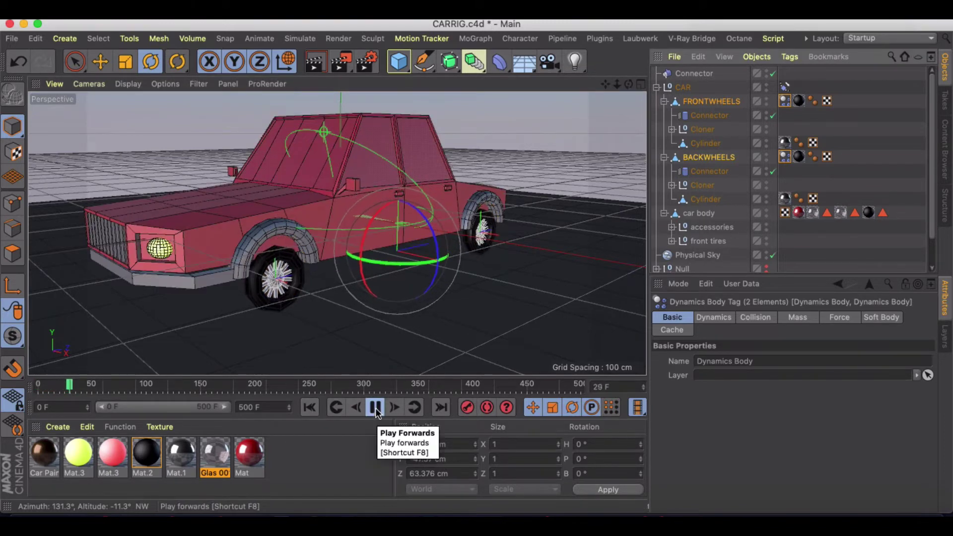
{"action": "left_click", "coordinate": [376, 408]}
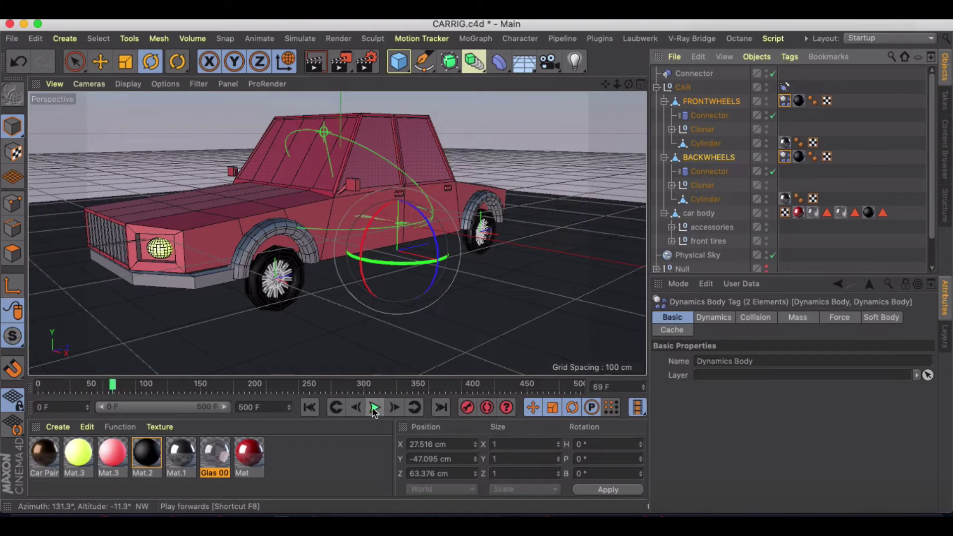
{"action": "left_click", "coordinate": [312, 405]}
Step: Add a Rigid Body tag to car body, test-play it, and rewind to frame 0
{"action": "left_click", "coordinate": [702, 214]}
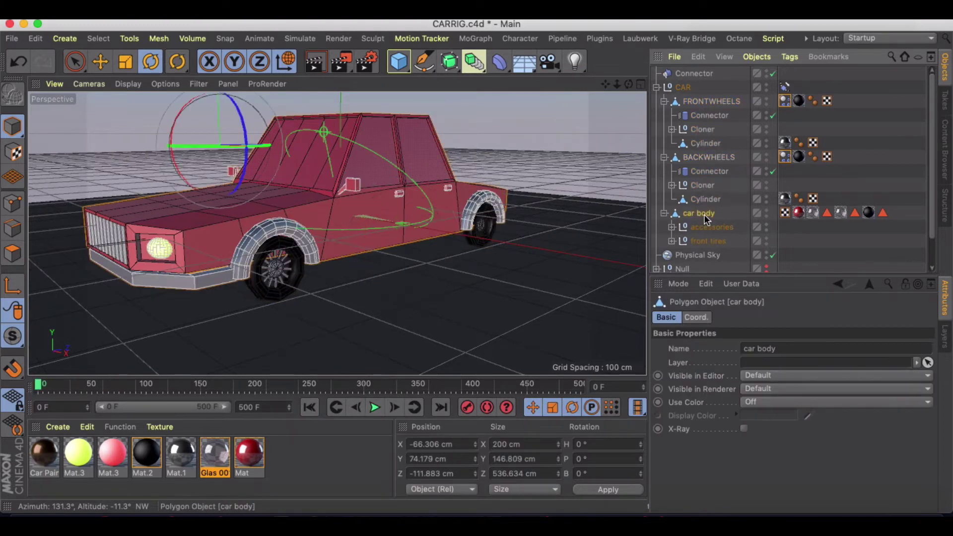
{"action": "right_click", "coordinate": [704, 215]}
{"action": "mouse_move", "coordinate": [752, 150]}
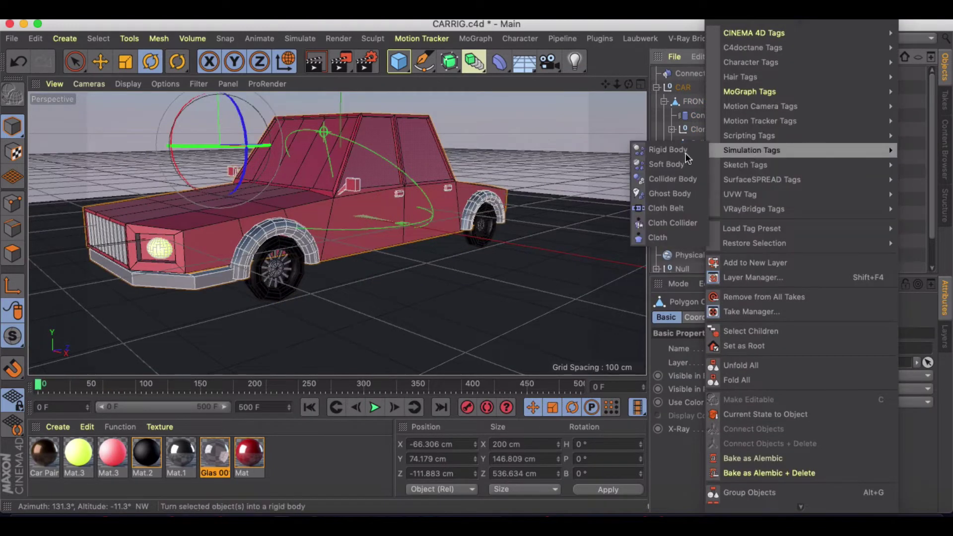
{"action": "left_click", "coordinate": [674, 152]}
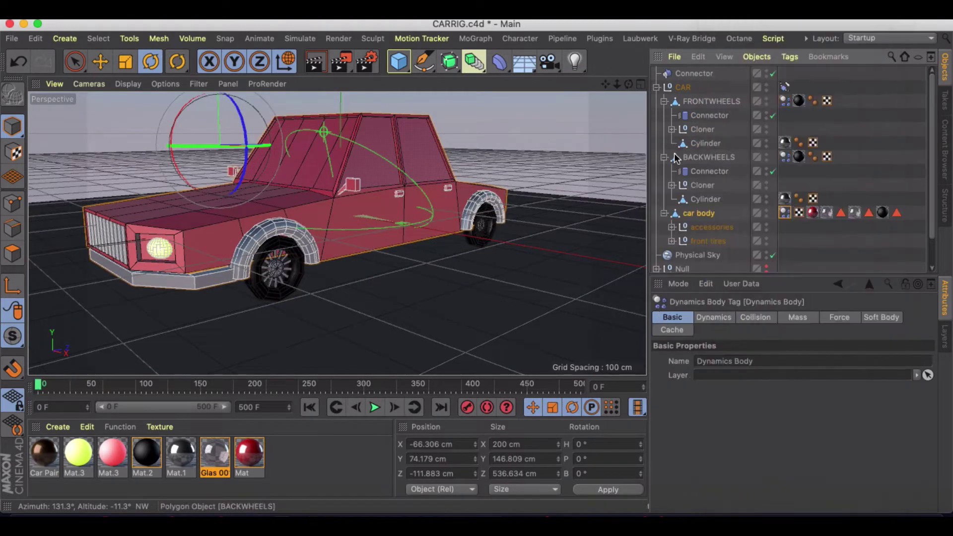
{"action": "left_click", "coordinate": [376, 408]}
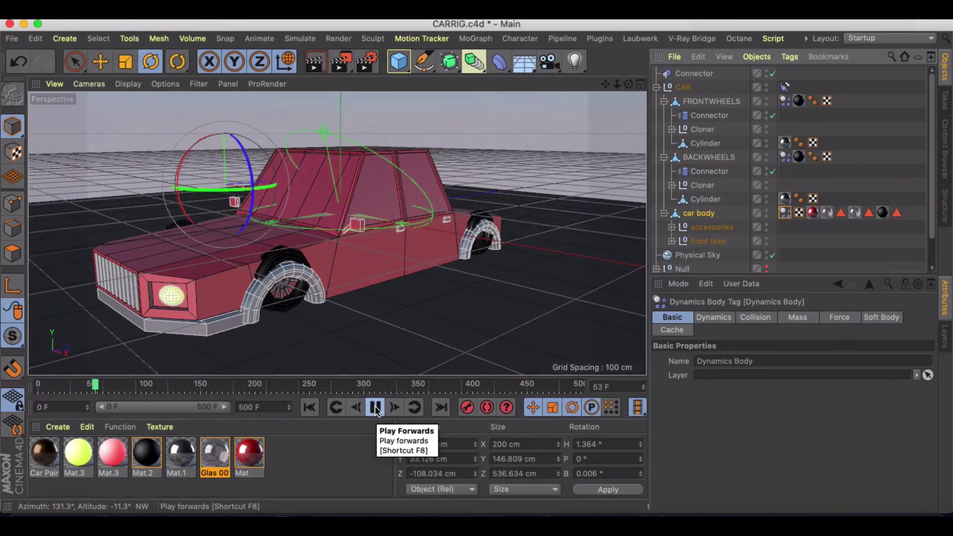
{"action": "left_click", "coordinate": [376, 408]}
{"action": "left_click", "coordinate": [310, 407]}
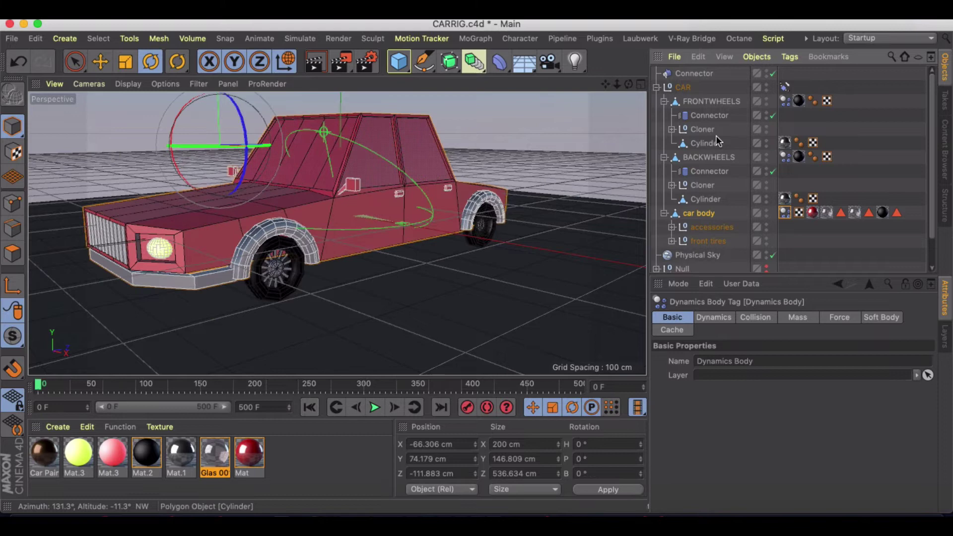
Step: Give both wheel Connectors Suspension Stiffness 88 and test-play the simulation, then rewind
{"action": "left_click", "coordinate": [711, 117]}
{"action": "left_click", "coordinate": [704, 172], "text": "shift"}
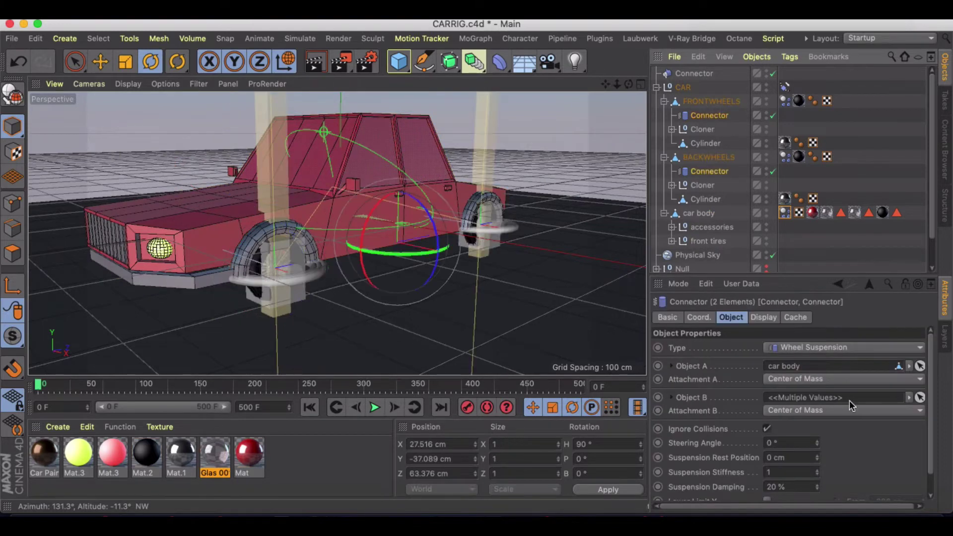
{"action": "left_click_drag", "start_coordinate": [818, 473], "coordinate": [818, 459]}
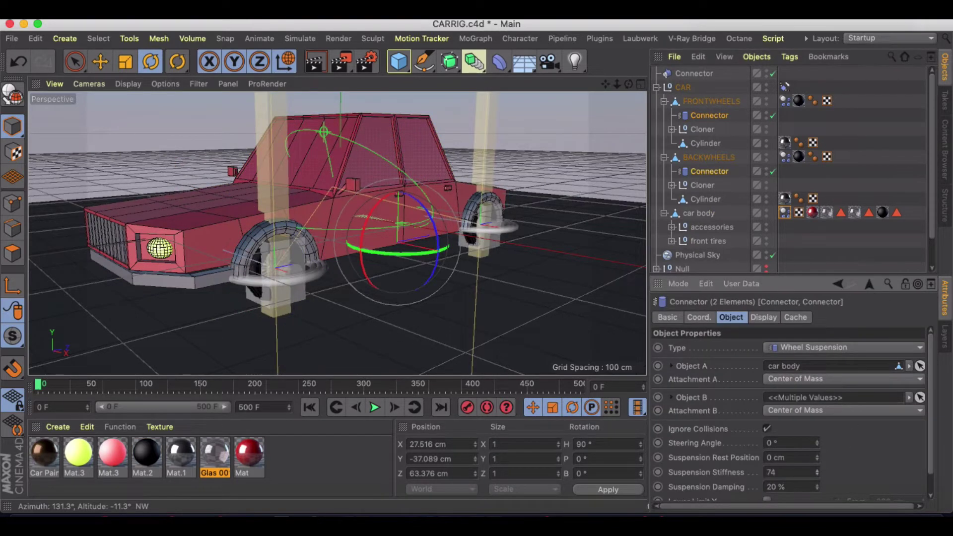
{"action": "left_click", "coordinate": [374, 408]}
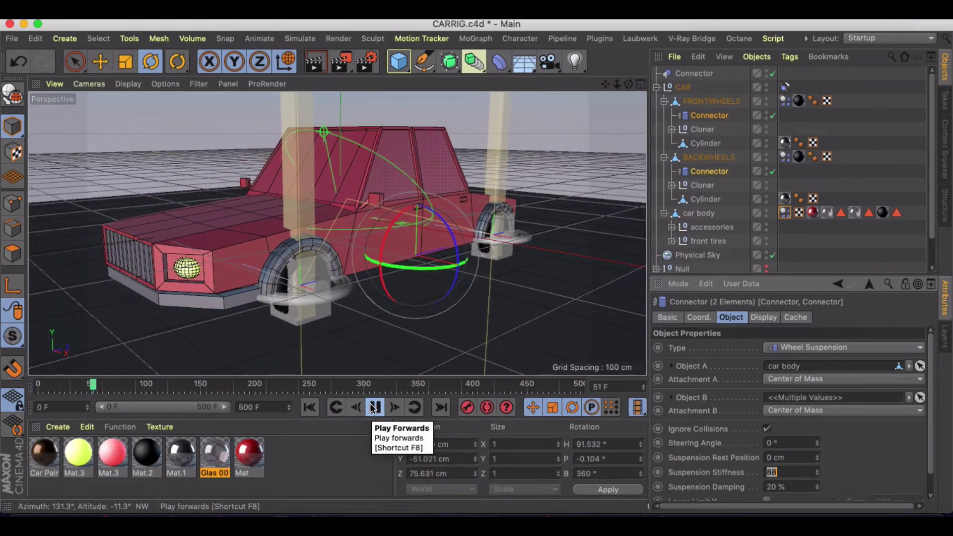
{"action": "left_click", "coordinate": [375, 407]}
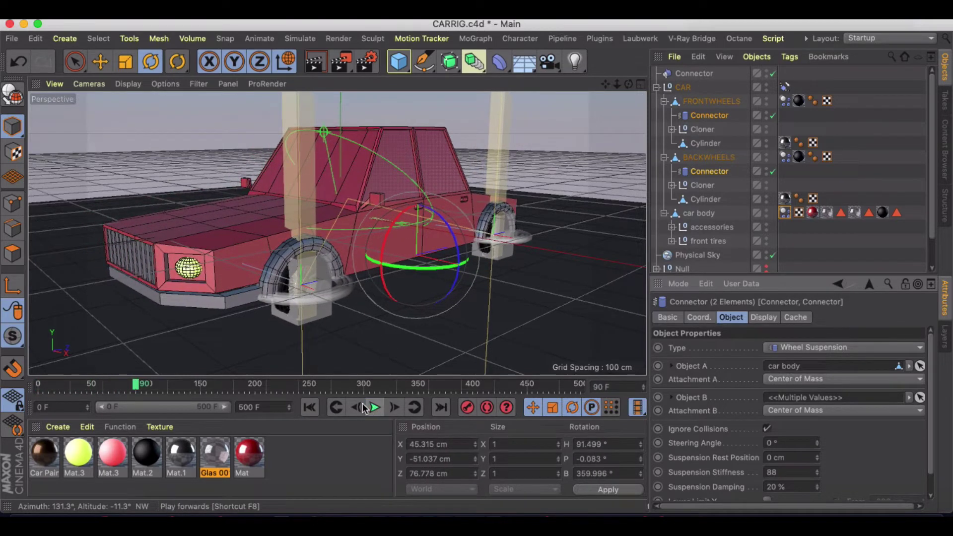
{"action": "left_click", "coordinate": [310, 407]}
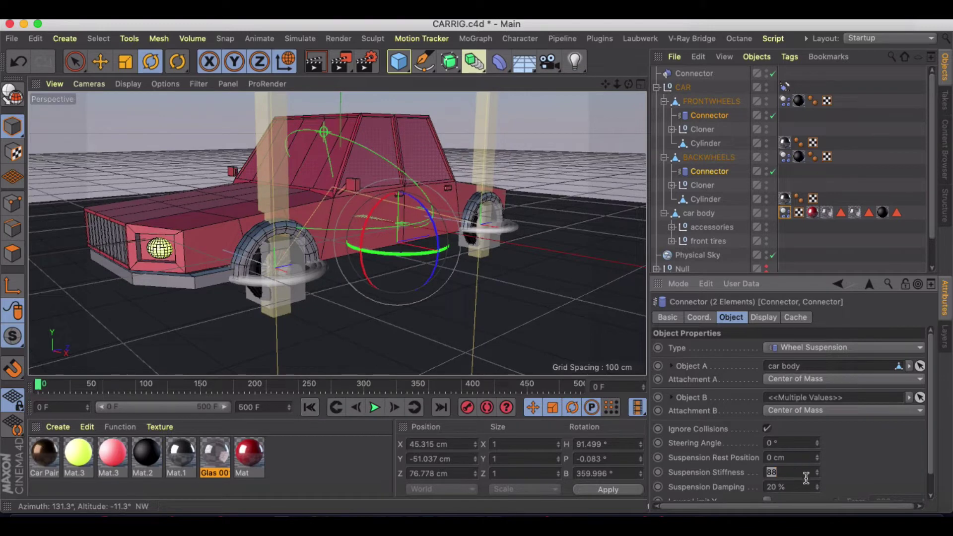
Step: Set Suspension Damping to 75% and play the simulation again
{"action": "left_click", "coordinate": [775, 487]}
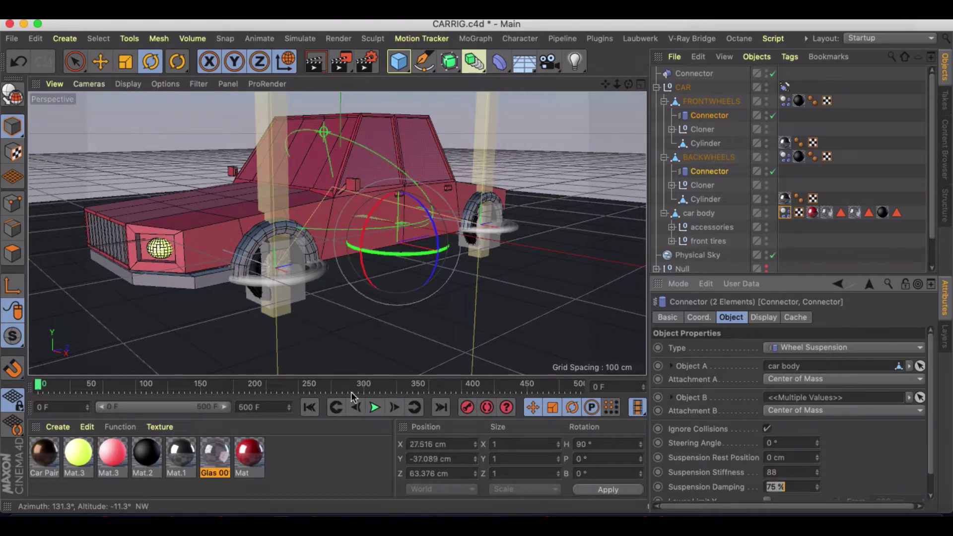
{"action": "left_click", "coordinate": [375, 407]}
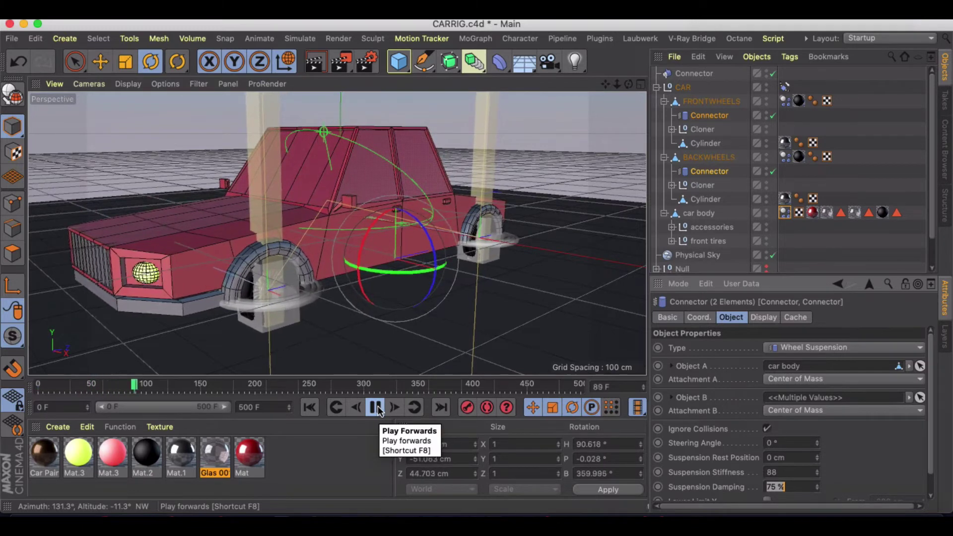
{"action": "left_click", "coordinate": [376, 407]}
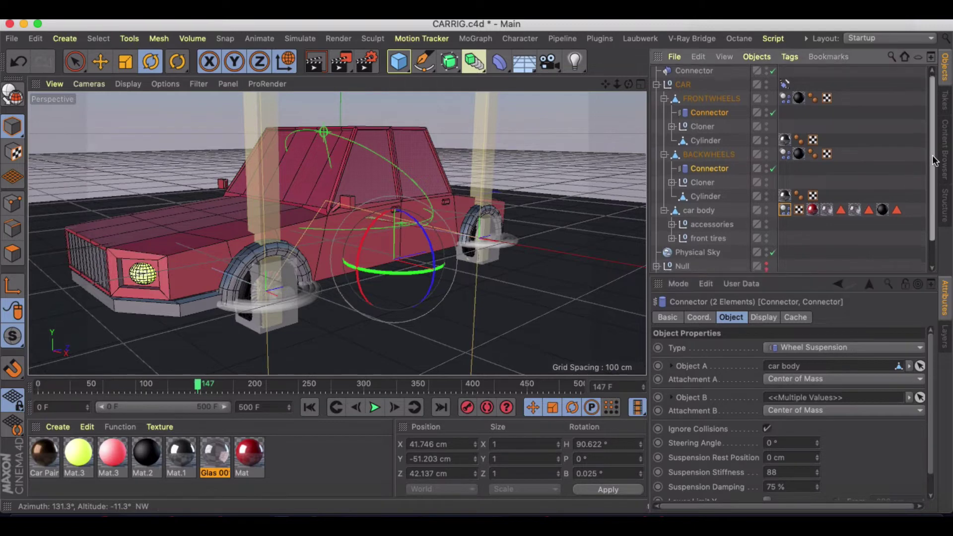
Step: Add a dynamics body tag to the Floor object and review its settings
{"action": "scroll", "coordinate": [745, 224], "scroll_direction": "down", "scroll_amount": 2}
{"action": "left_click", "coordinate": [725, 252]}
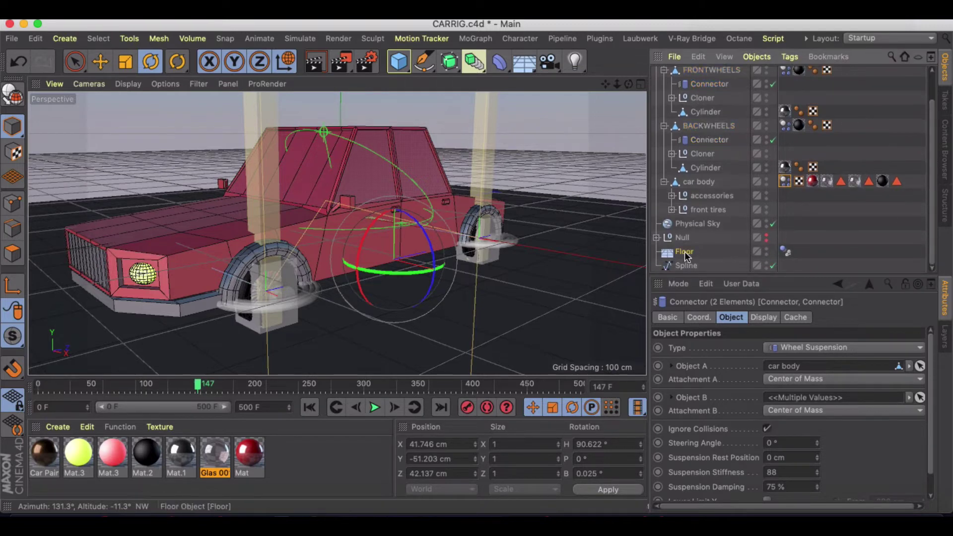
{"action": "left_click_drag", "start_coordinate": [796, 259], "coordinate": [787, 252], "text": "ctrl"}
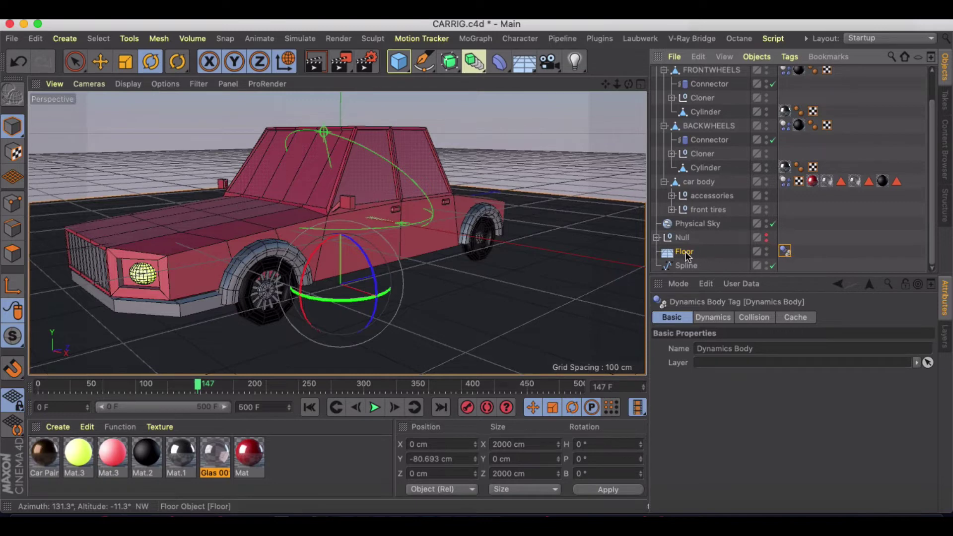
{"action": "left_click", "coordinate": [666, 253]}
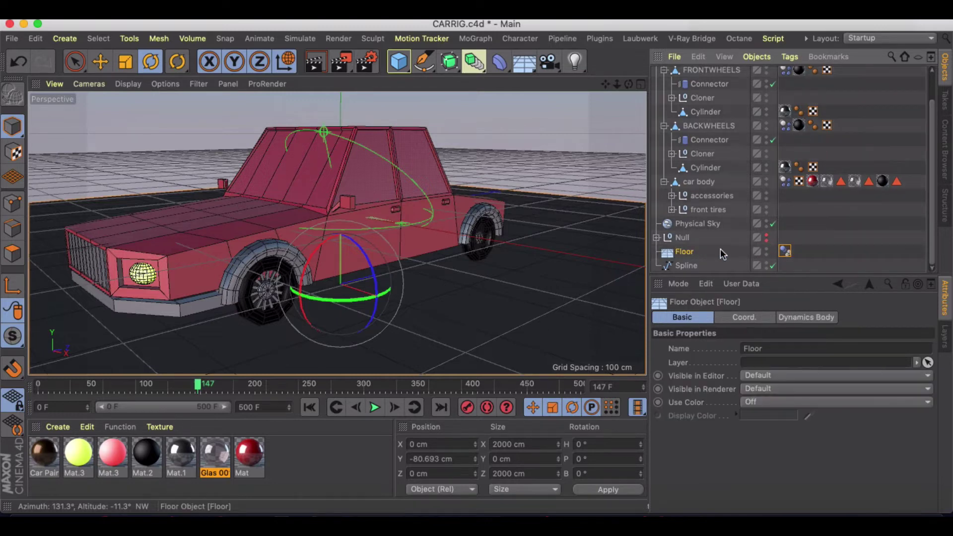
{"action": "left_click", "coordinate": [785, 251]}
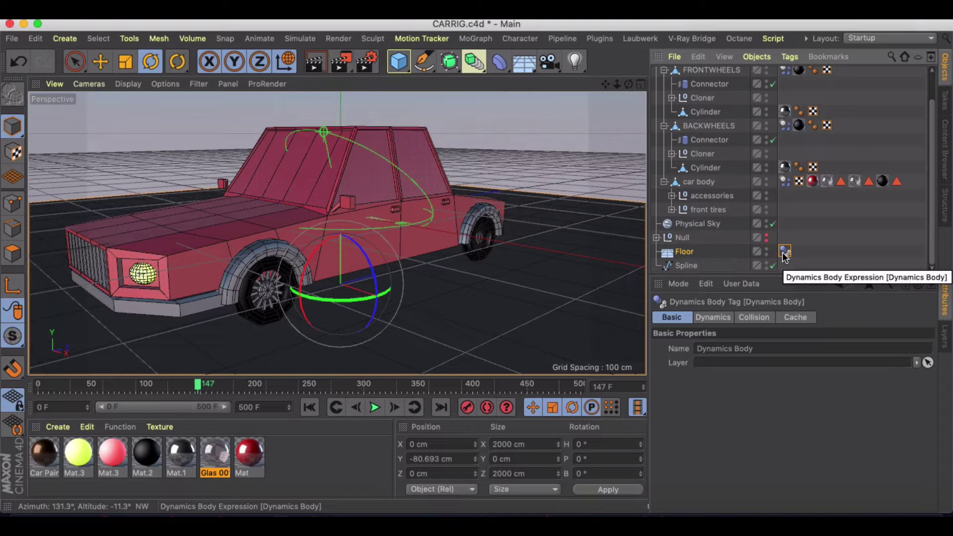
{"action": "left_click", "coordinate": [688, 252]}
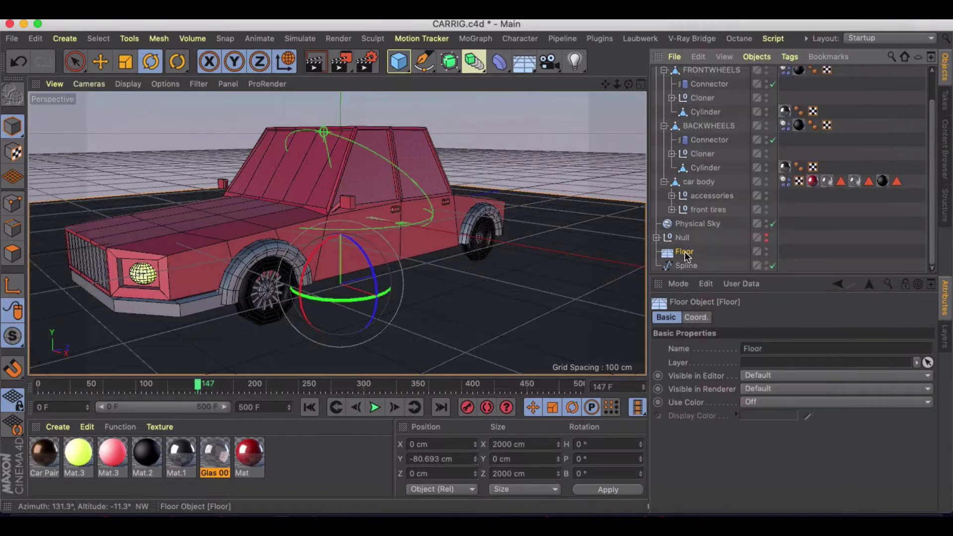
Step: Make the Floor a Collider Body via Simulation Tags and test-play the simulation
{"action": "right_click", "coordinate": [685, 252]}
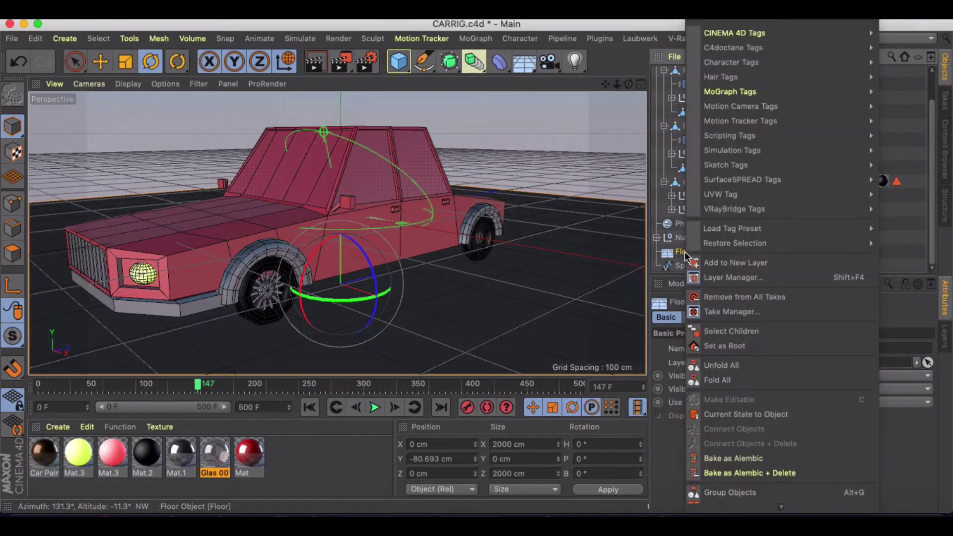
{"action": "mouse_move", "coordinate": [693, 150]}
{"action": "left_click", "coordinate": [650, 179]}
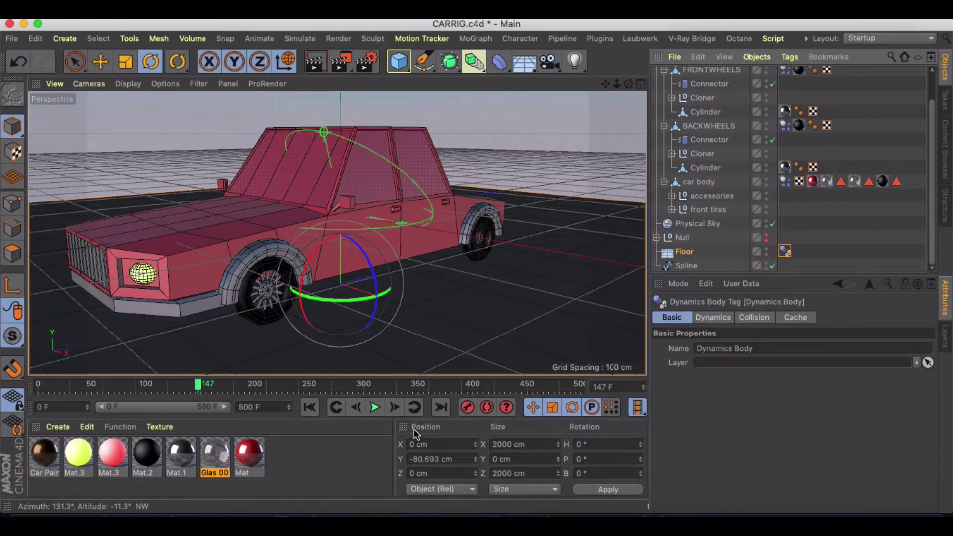
{"action": "left_click", "coordinate": [309, 407]}
{"action": "left_click", "coordinate": [375, 407]}
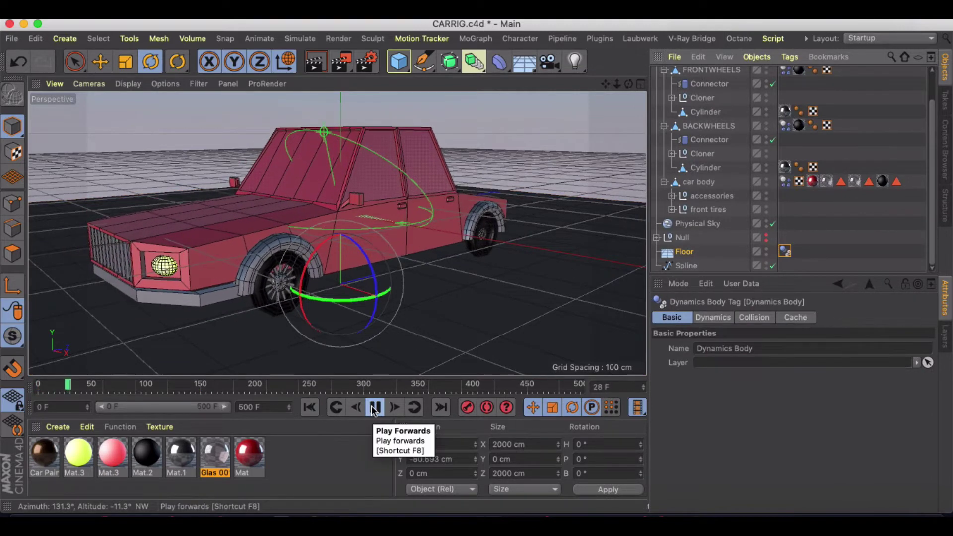
{"action": "left_click", "coordinate": [375, 407]}
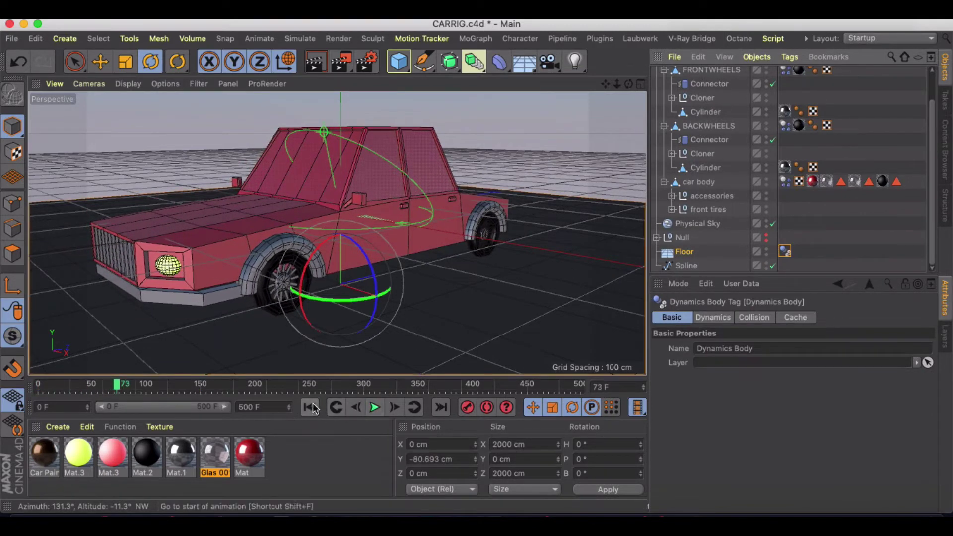
{"action": "left_click", "coordinate": [310, 407]}
Step: Review the Floor tag's Dynamics and Collision settings (Friction 85%), replay, and view the car from the side
{"action": "left_click", "coordinate": [715, 318]}
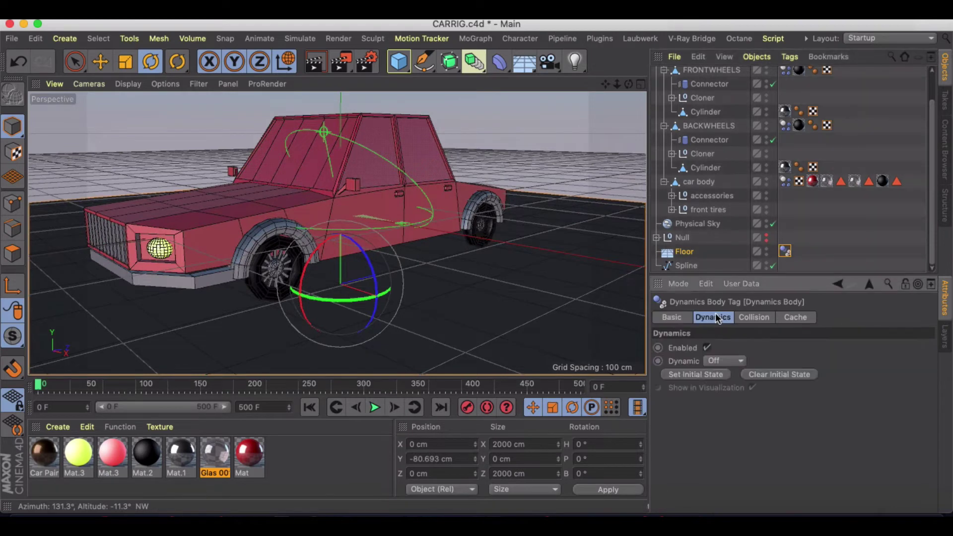
{"action": "left_click", "coordinate": [750, 318]}
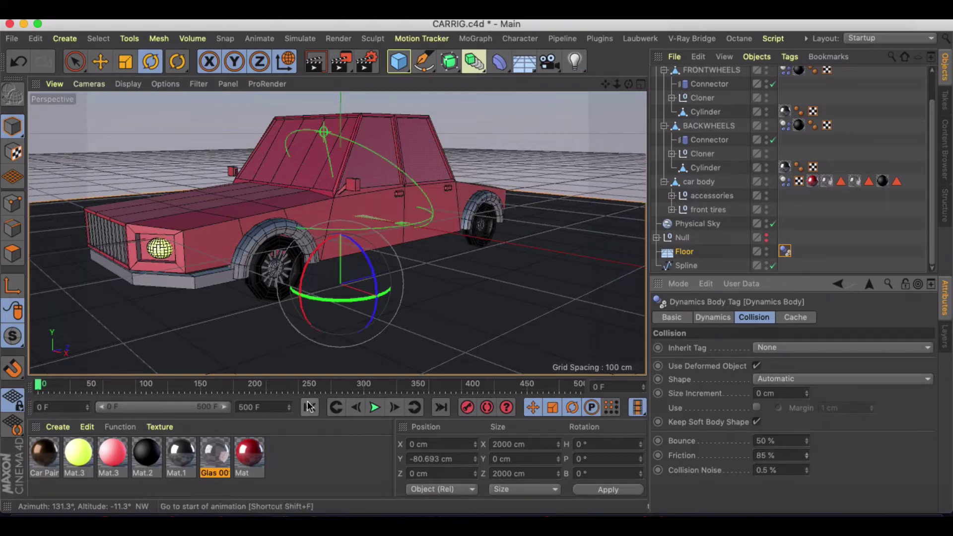
{"action": "left_click", "coordinate": [375, 407]}
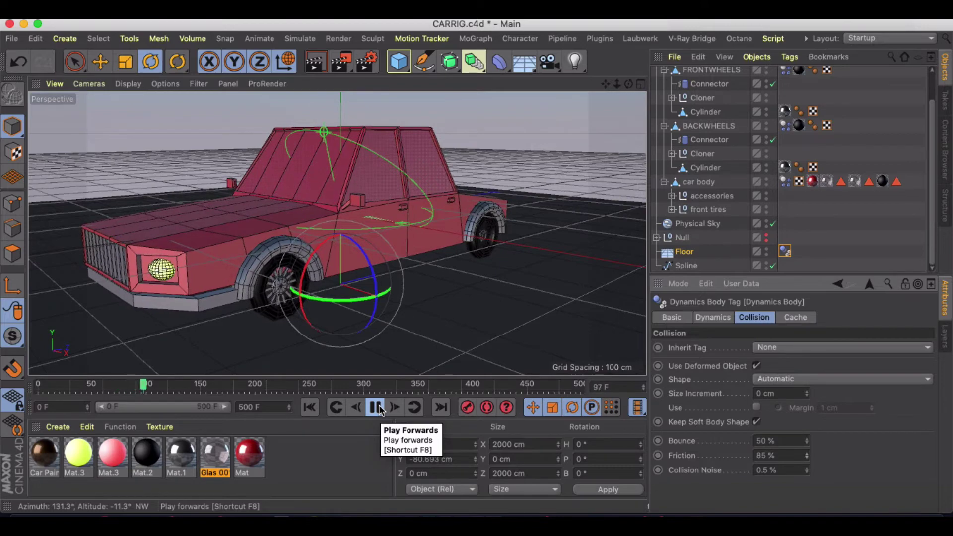
{"action": "left_click", "coordinate": [376, 407]}
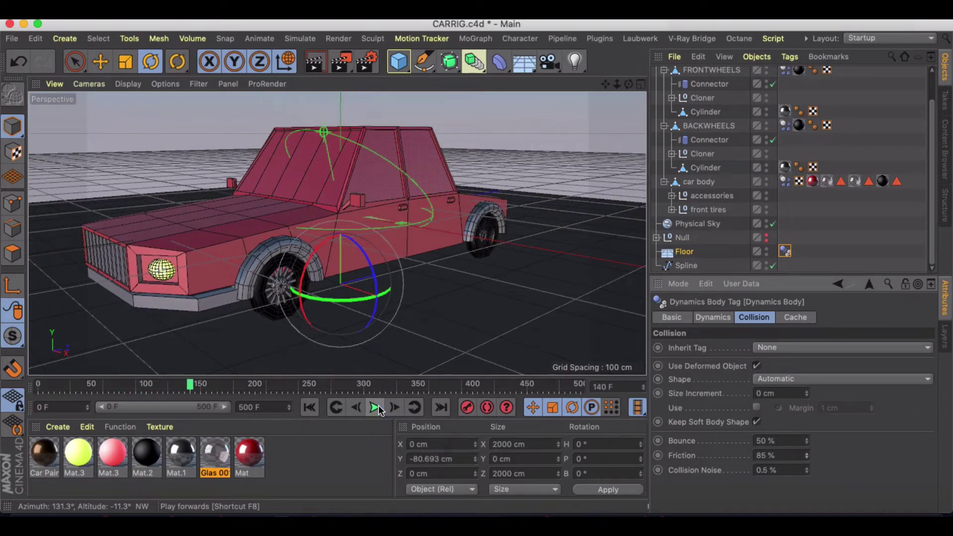
{"action": "left_click", "coordinate": [310, 408]}
{"action": "left_click_drag", "start_coordinate": [378, 233], "coordinate": [339, 225], "text": "alt"}
Step: Add a Motor and place copies of it under FRONTWHEELS and BACKWHEELS
{"action": "scroll", "coordinate": [681, 75], "scroll_direction": "up", "scroll_amount": 2}
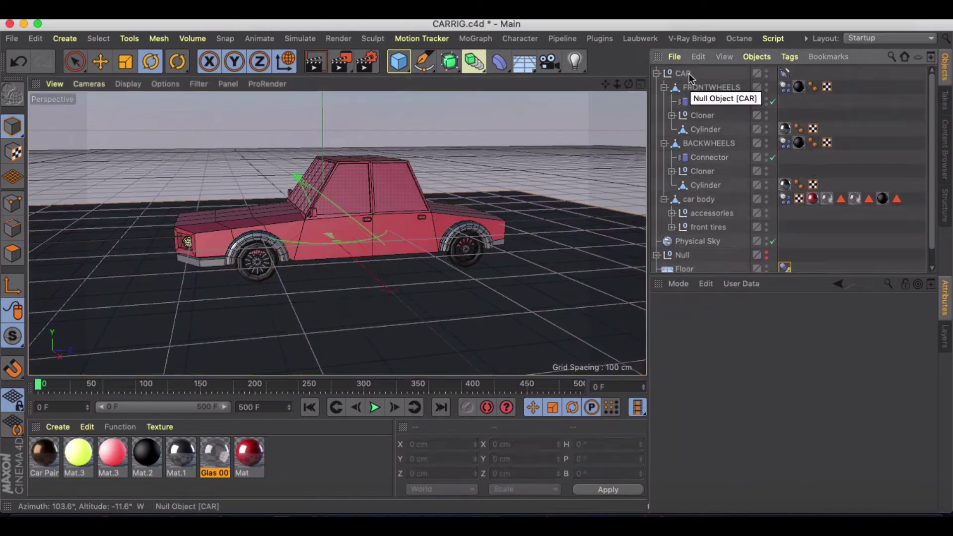
{"action": "left_click", "coordinate": [298, 38]}
{"action": "mouse_move", "coordinate": [325, 77]}
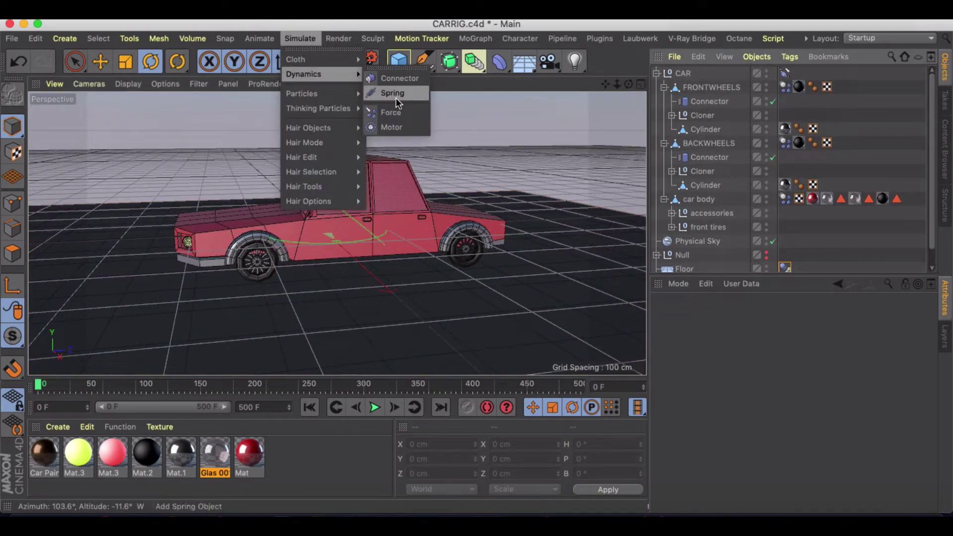
{"action": "left_click", "coordinate": [392, 127]}
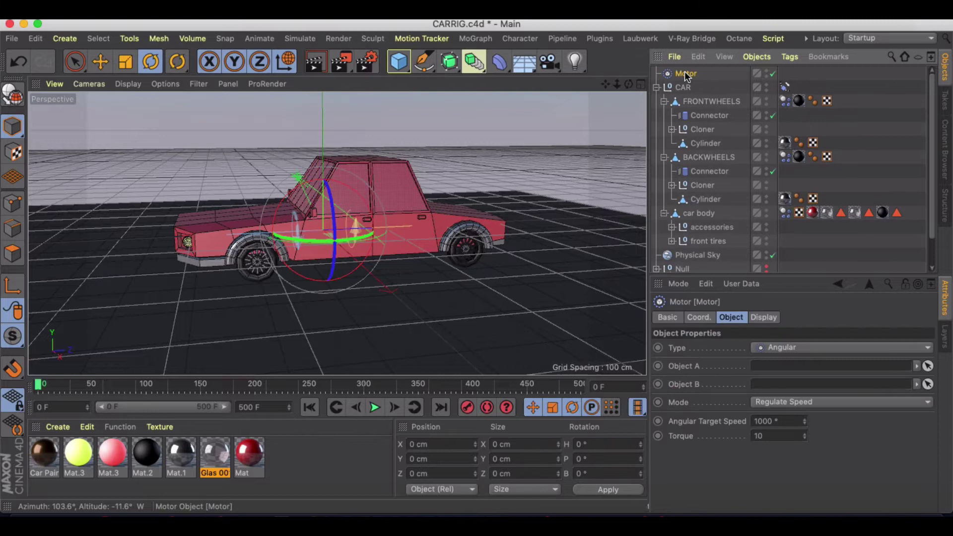
{"action": "left_click_drag", "start_coordinate": [686, 75], "coordinate": [697, 104]}
{"action": "left_click_drag", "start_coordinate": [702, 172], "coordinate": [702, 170]}
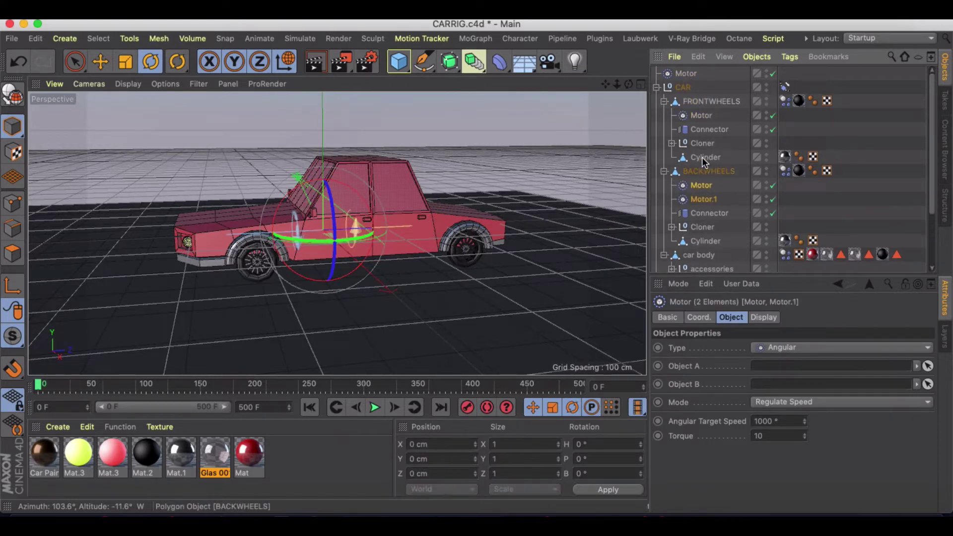
Step: Center the front motor and Motor.1 on their wheels with Axis Center > Center to Parent
{"action": "left_click", "coordinate": [701, 114]}
{"action": "left_click", "coordinate": [159, 38]}
{"action": "mouse_move", "coordinate": [171, 171]}
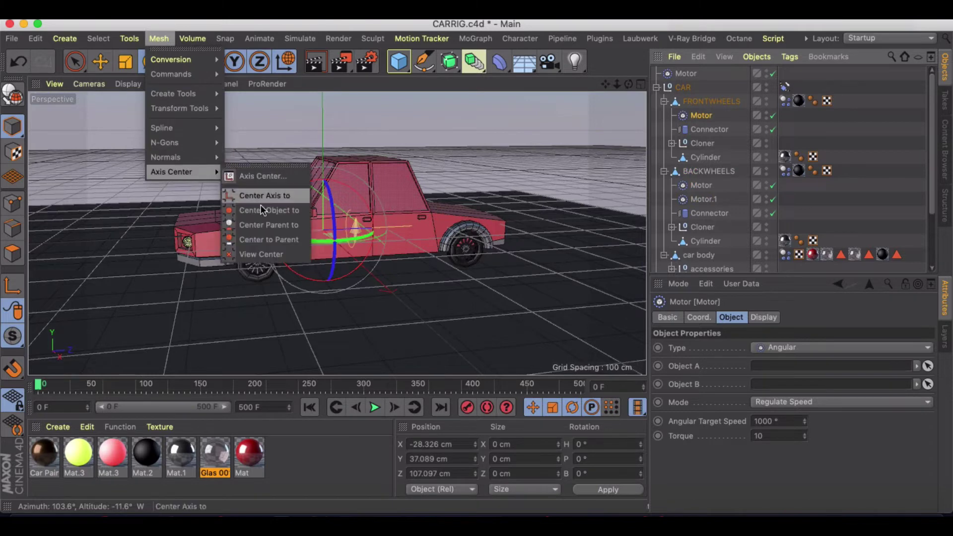
{"action": "left_click", "coordinate": [271, 241]}
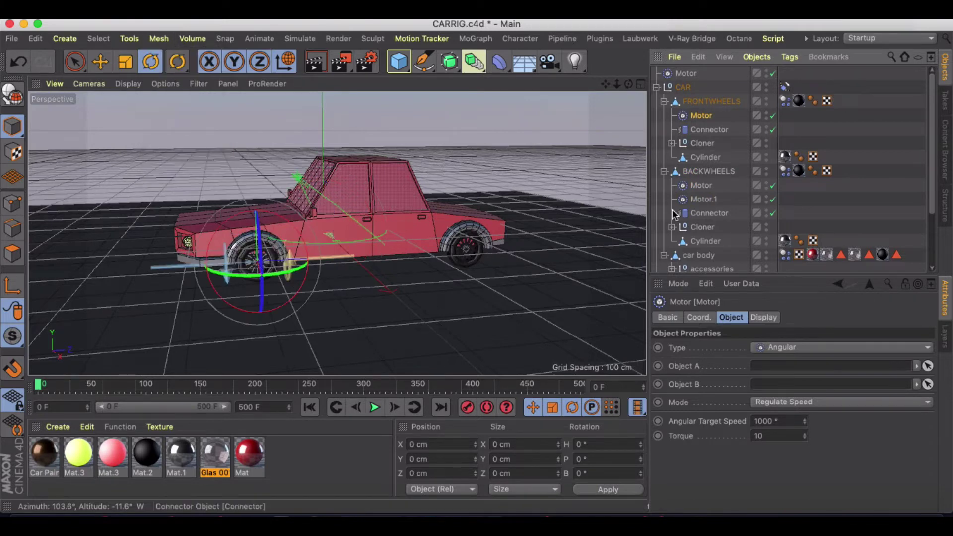
{"action": "left_click", "coordinate": [702, 200]}
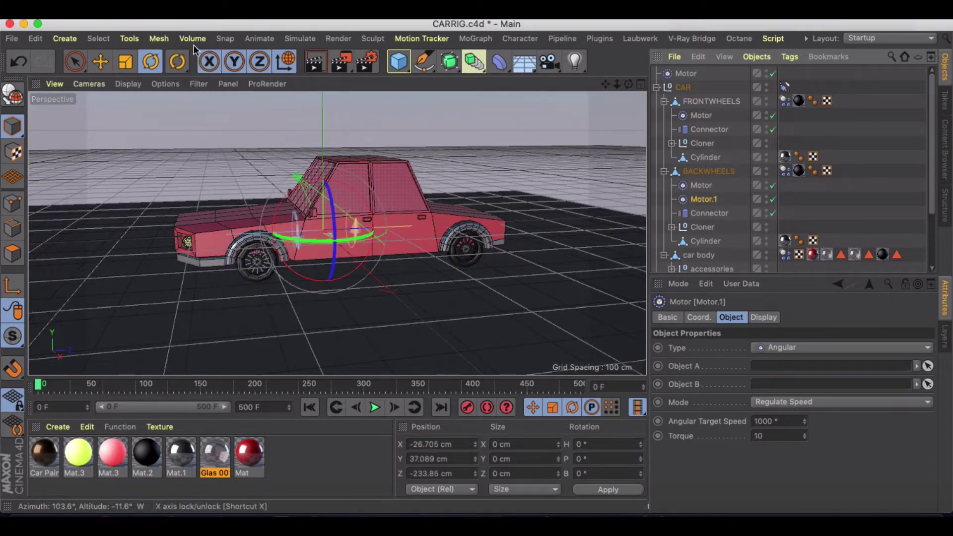
{"action": "left_click", "coordinate": [159, 38]}
{"action": "mouse_move", "coordinate": [171, 172]}
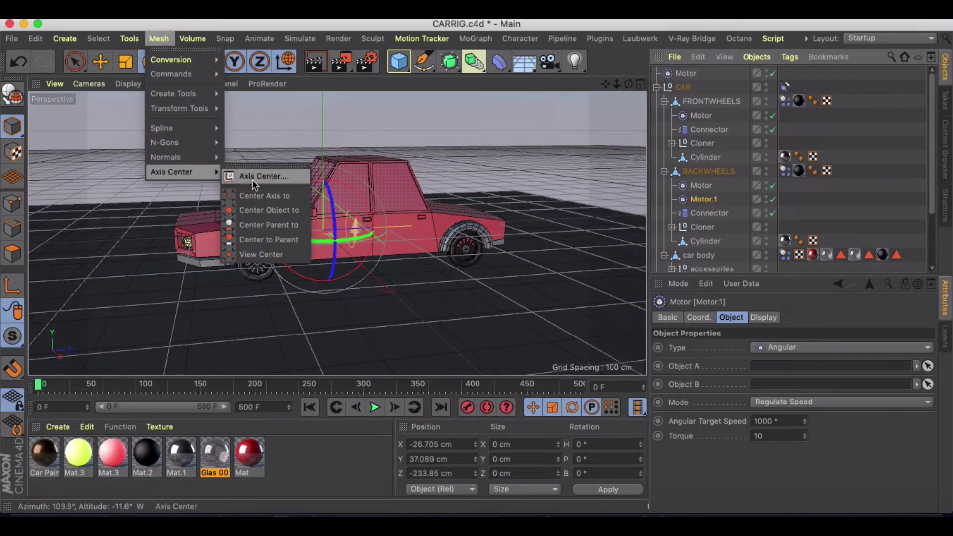
{"action": "left_click", "coordinate": [271, 240]}
Step: Delete the extra rear motor and rotate Motor.1 to -90° heading
{"action": "left_click", "coordinate": [701, 185]}
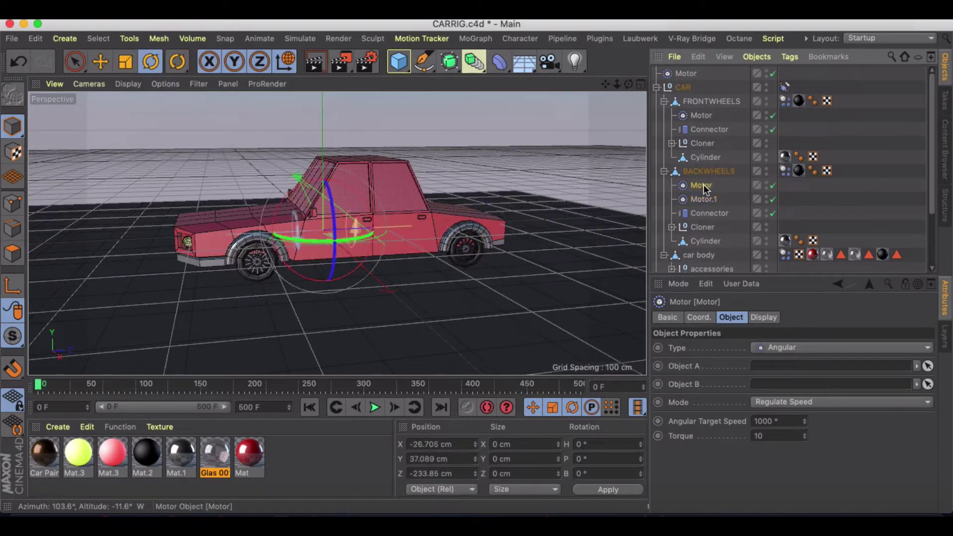
{"action": "key", "text": "Delete"}
{"action": "left_click", "coordinate": [704, 185]}
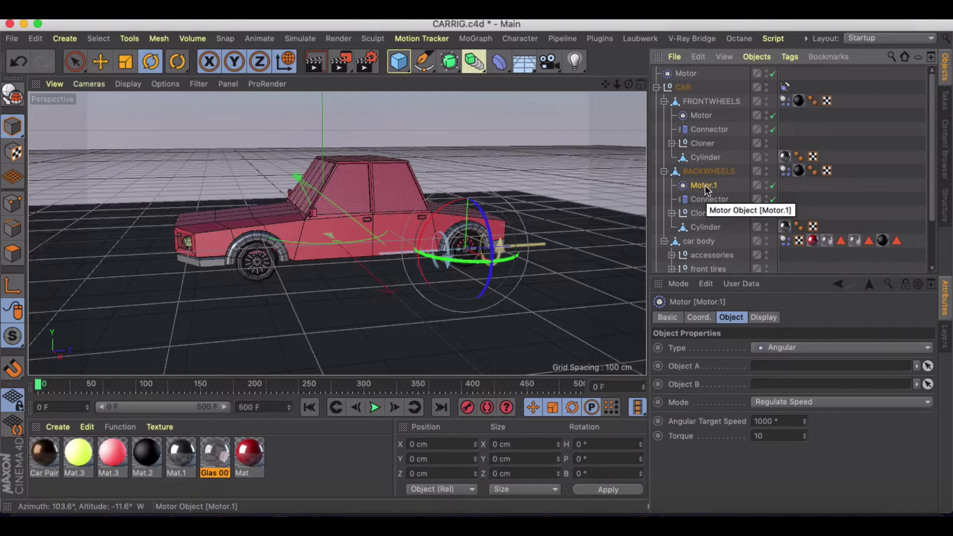
{"action": "scroll", "coordinate": [462, 267], "scroll_direction": "up", "scroll_amount": 3}
{"action": "scroll", "coordinate": [462, 267], "scroll_direction": "up", "scroll_amount": 2}
{"action": "scroll", "coordinate": [491, 246], "scroll_direction": "up", "scroll_amount": 2}
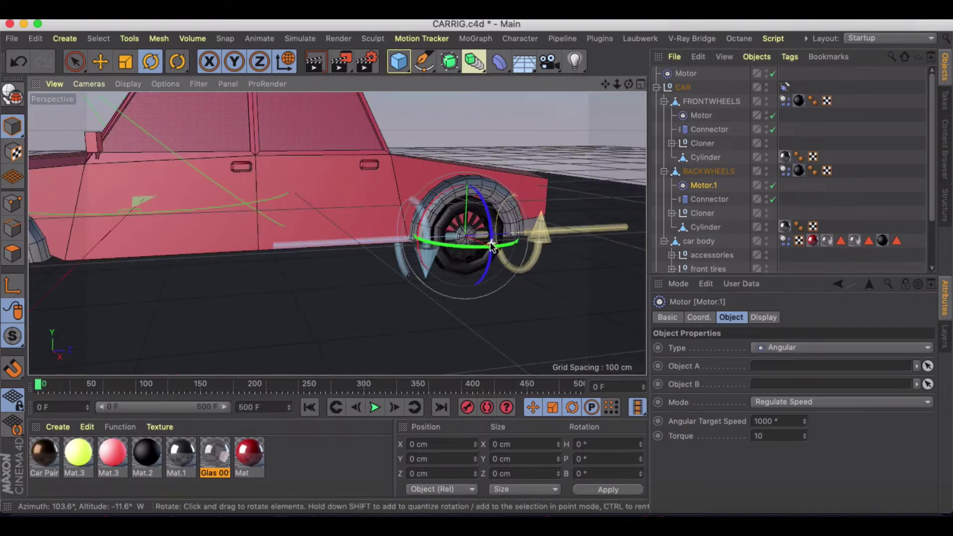
{"action": "left_click_drag", "start_coordinate": [506, 236], "coordinate": [293, 230]}
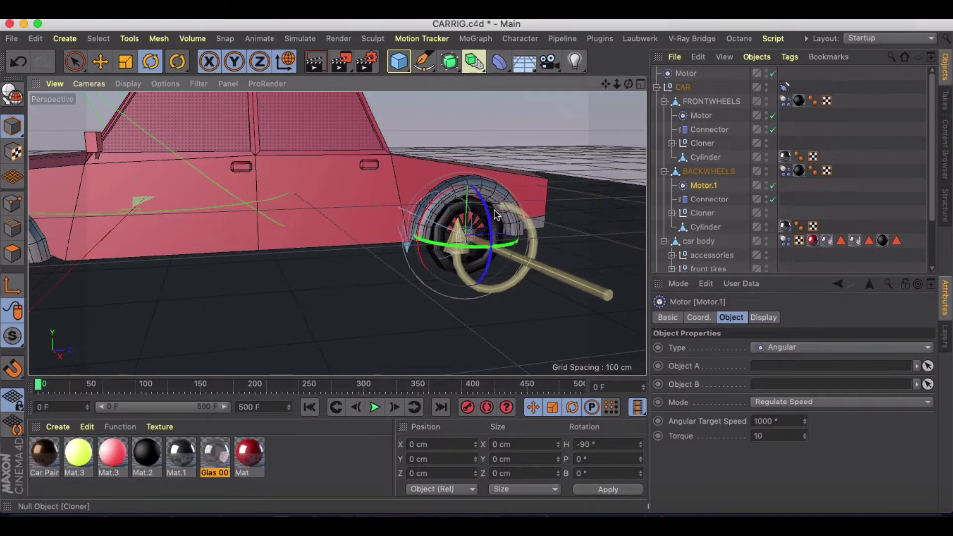
Step: Turn the front-wheel motor to -90° heading as well
{"action": "scroll", "coordinate": [410, 214], "scroll_direction": "down", "scroll_amount": 3}
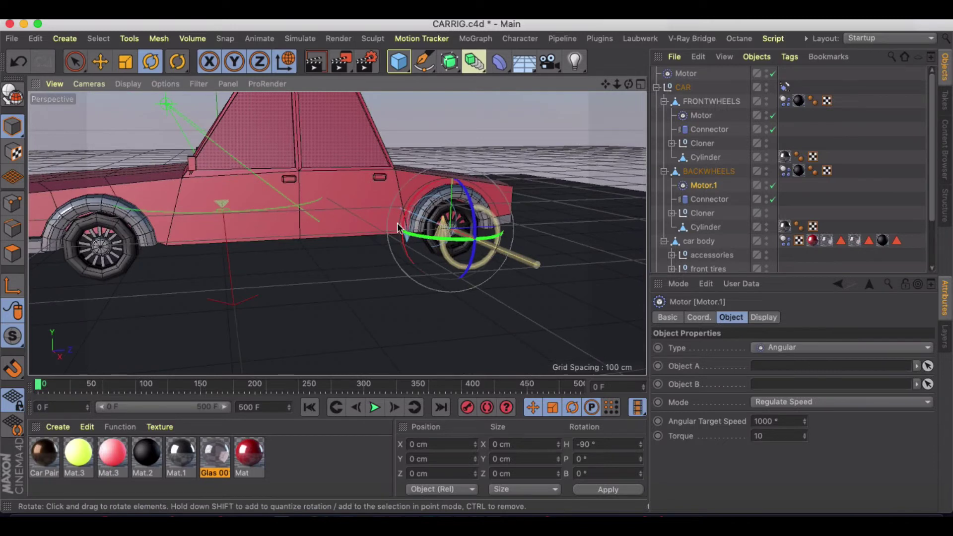
{"action": "middle_click_drag", "start_coordinate": [311, 213], "coordinate": [427, 215], "text": "alt"}
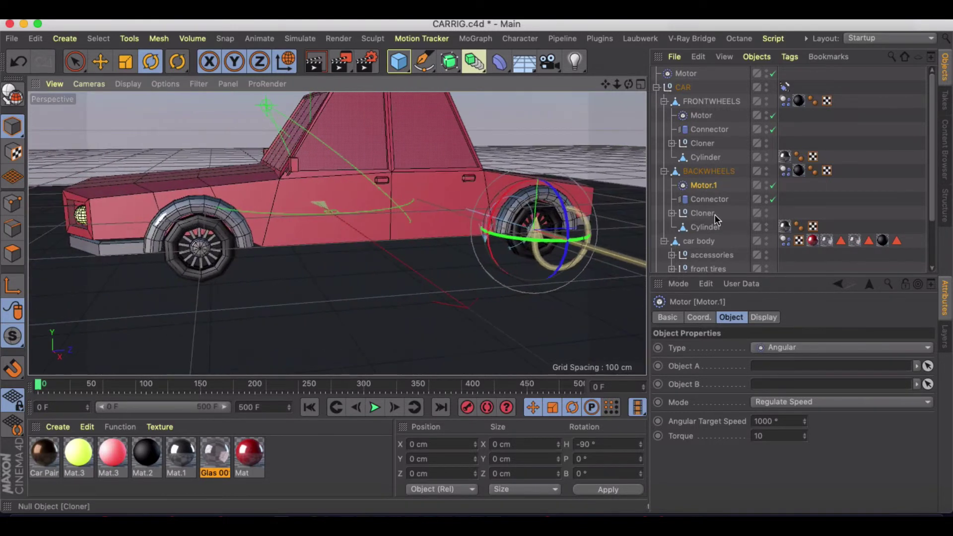
{"action": "left_click", "coordinate": [701, 115]}
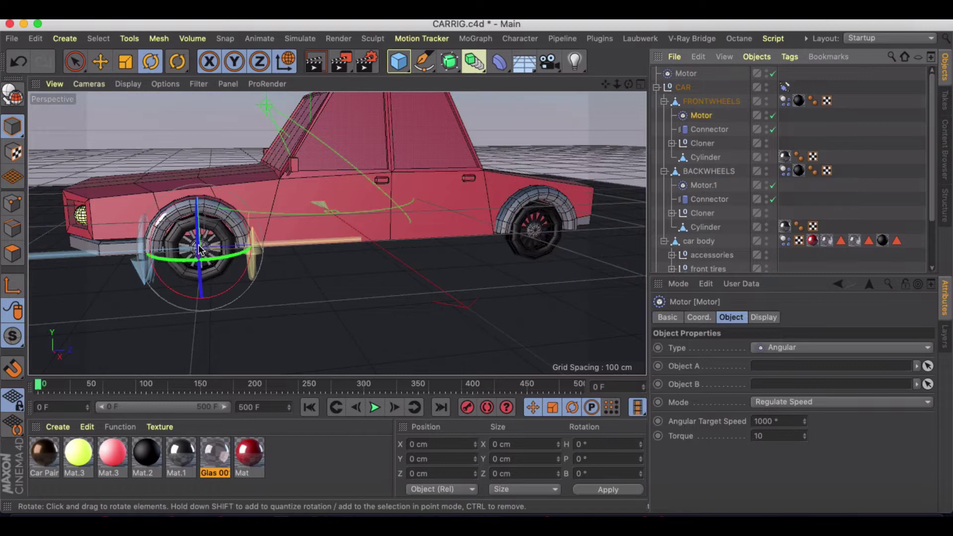
{"action": "left_click_drag", "start_coordinate": [228, 258], "coordinate": [113, 267]}
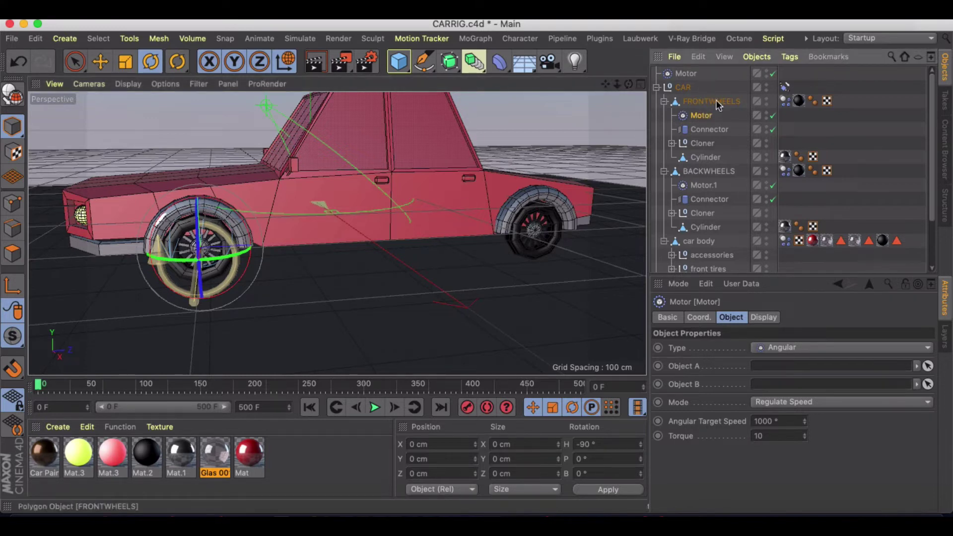
Step: Set car body as Object A on both wheel motors
{"action": "left_click", "coordinate": [704, 185], "text": "ctrl"}
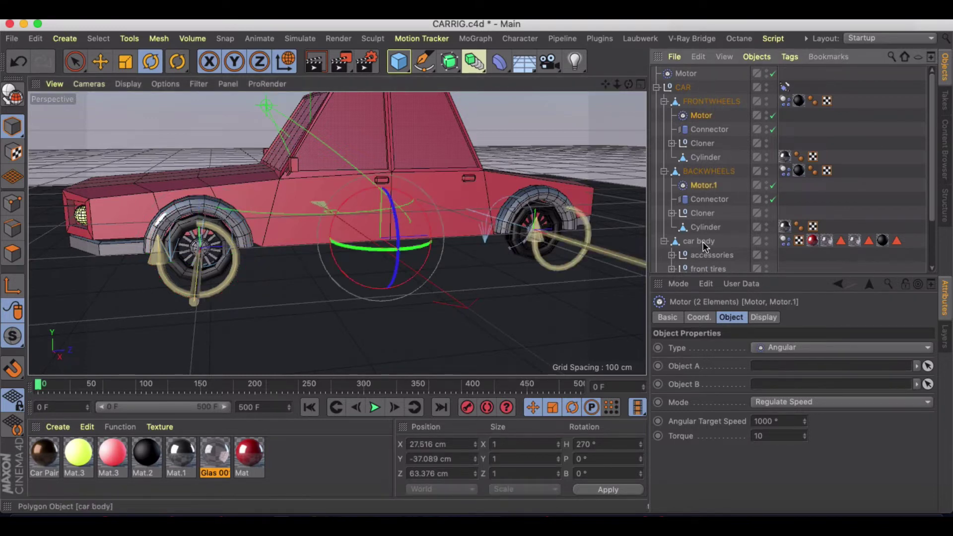
{"action": "left_click_drag", "start_coordinate": [703, 242], "coordinate": [773, 365]}
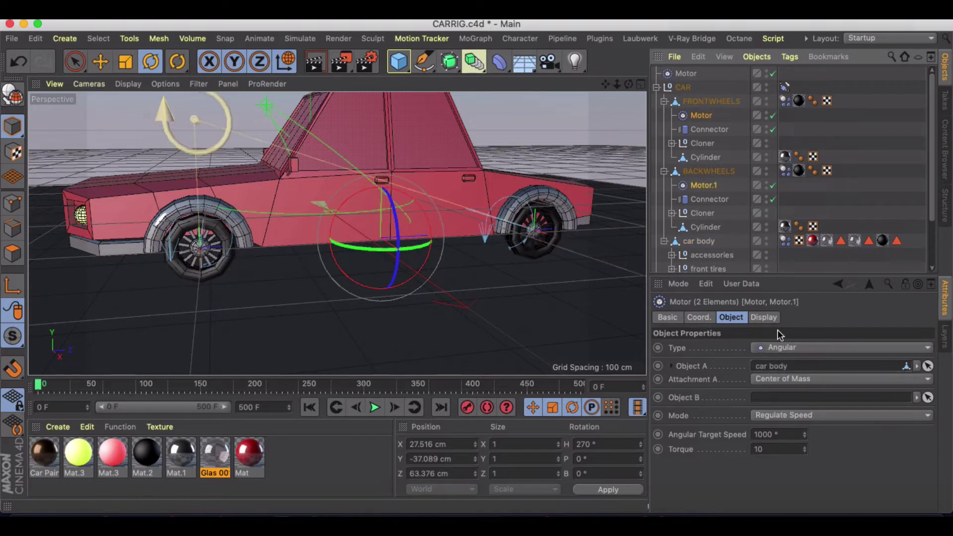
{"action": "left_click", "coordinate": [709, 102]}
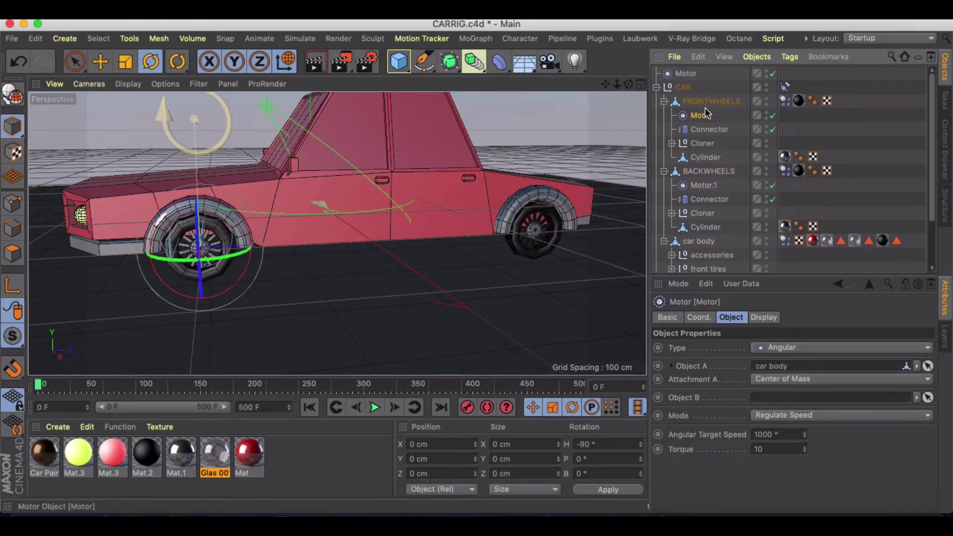
{"action": "key", "text": "ctrl+z"}
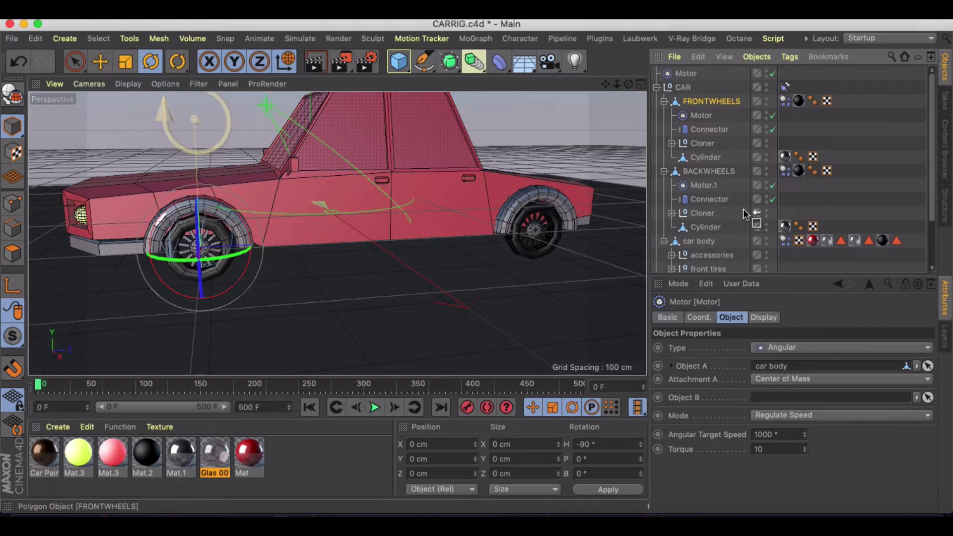
Step: Set BACKWHEELS as Motor.1's Object B and test-play the simulation
{"action": "left_click", "coordinate": [705, 186]}
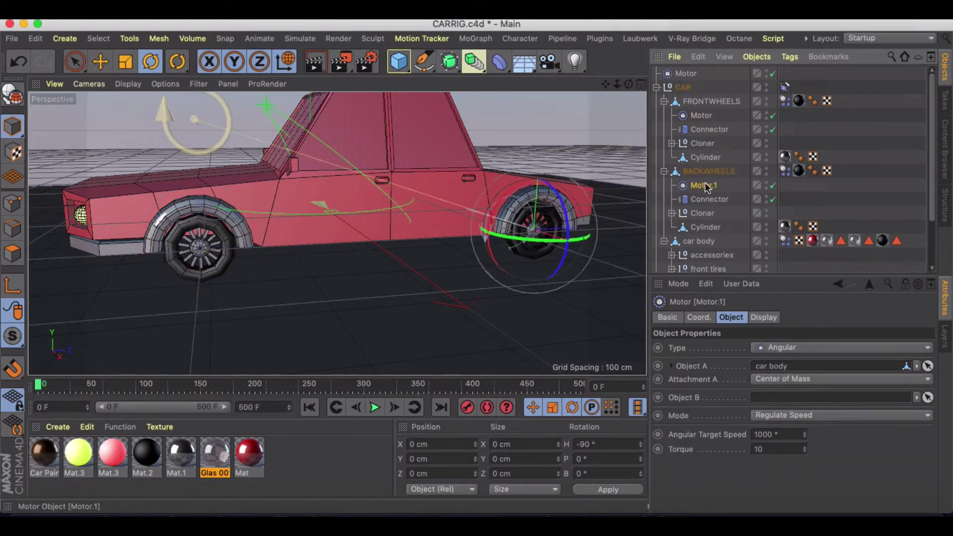
{"action": "left_click_drag", "start_coordinate": [708, 175], "coordinate": [824, 397]}
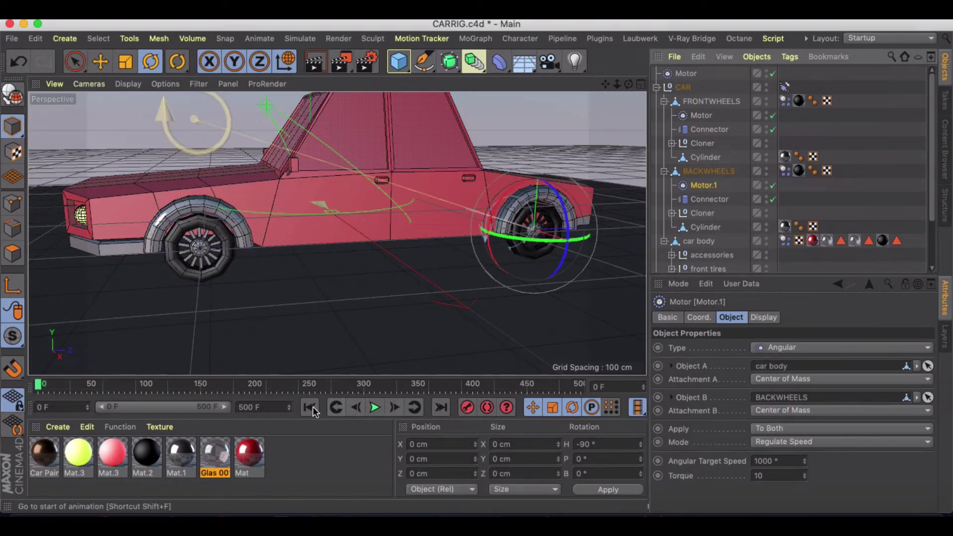
{"action": "left_click", "coordinate": [374, 408]}
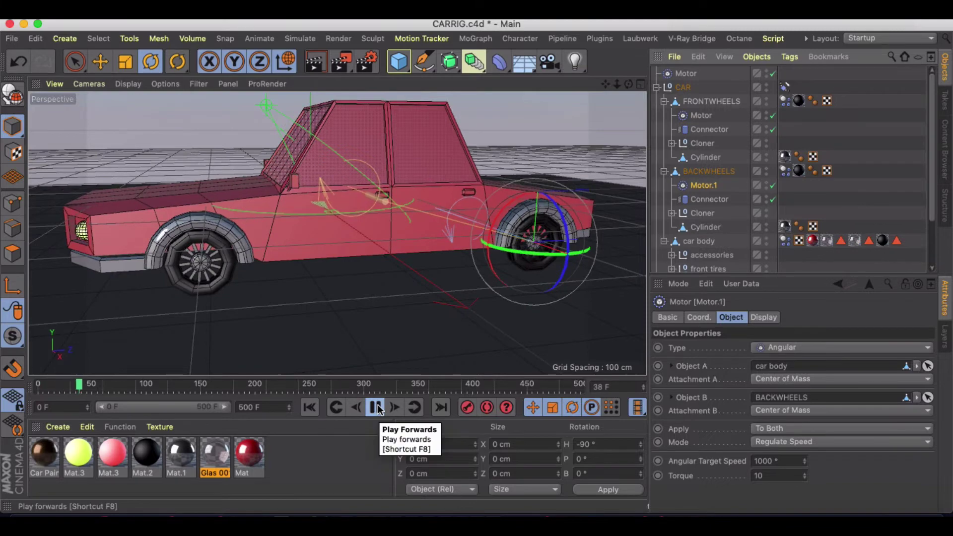
{"action": "left_click", "coordinate": [376, 407]}
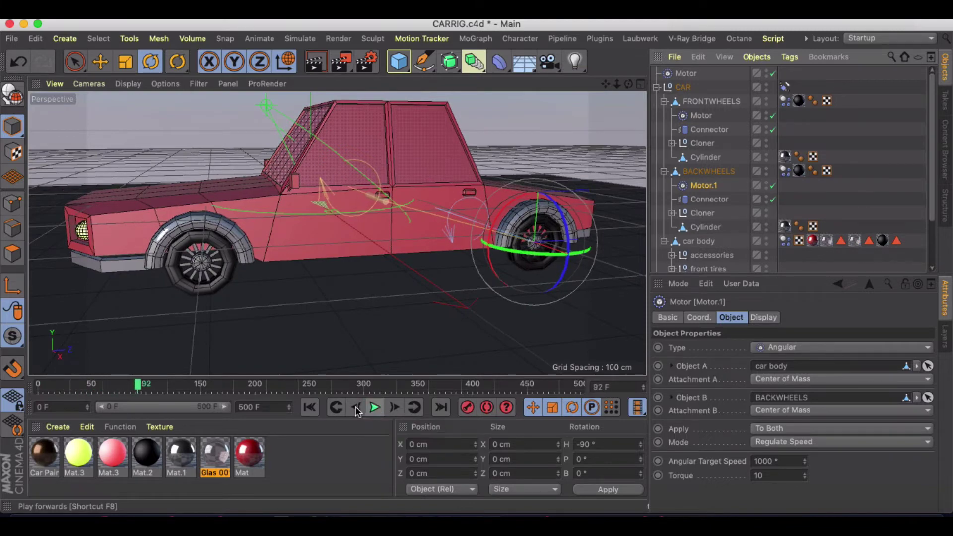
{"action": "left_click", "coordinate": [310, 408]}
Step: Orbit to a side view and replay the drive test twice, rewinding to frame 0 each time
{"action": "scroll", "coordinate": [350, 244], "scroll_direction": "down", "scroll_amount": 5}
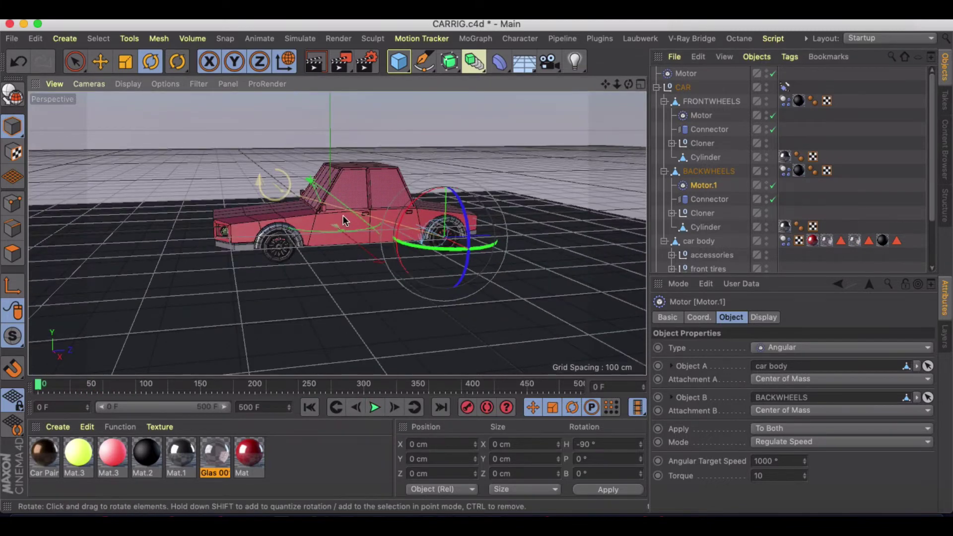
{"action": "left_click_drag", "start_coordinate": [346, 222], "coordinate": [348, 235], "text": "alt"}
{"action": "left_click", "coordinate": [374, 408]}
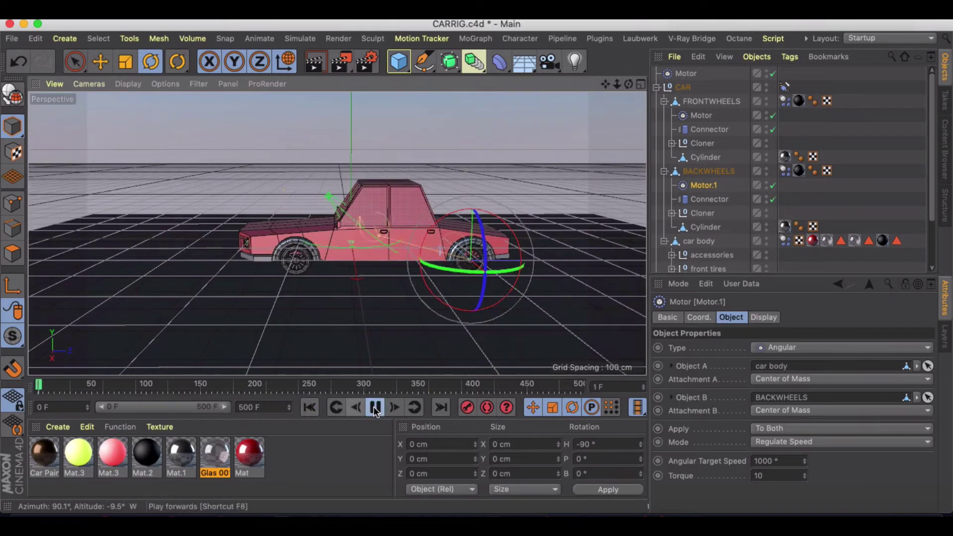
{"action": "left_click", "coordinate": [375, 407]}
{"action": "left_click", "coordinate": [310, 408]}
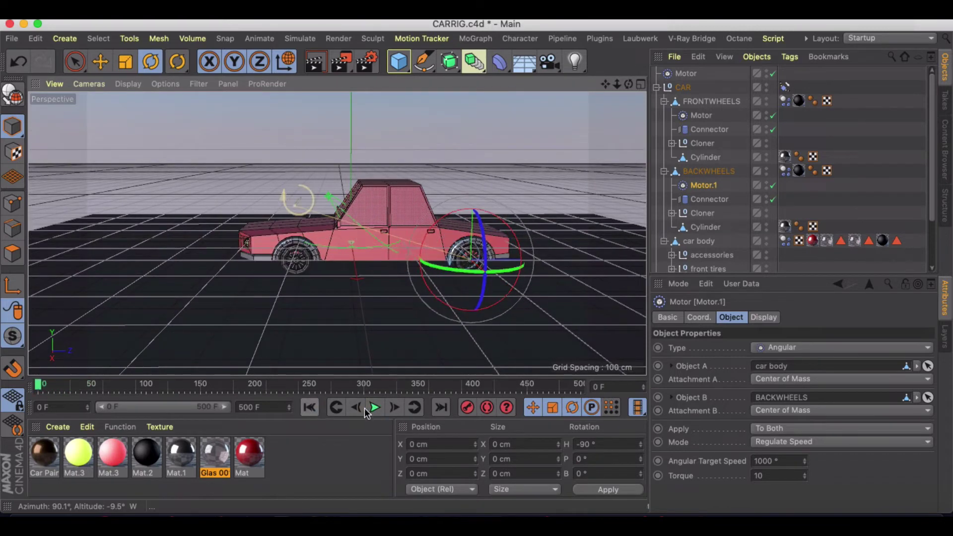
{"action": "left_click", "coordinate": [375, 407]}
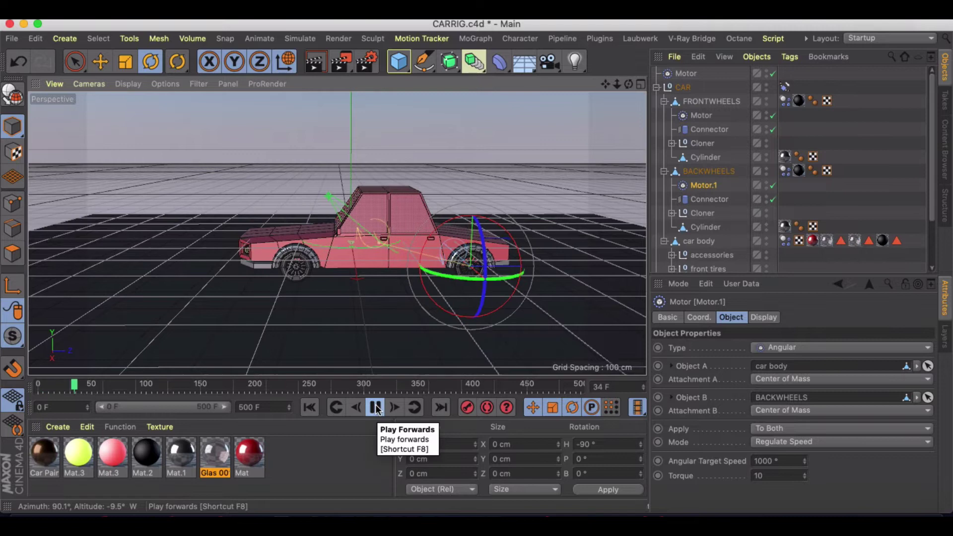
{"action": "left_click", "coordinate": [376, 408]}
{"action": "left_click", "coordinate": [309, 407]}
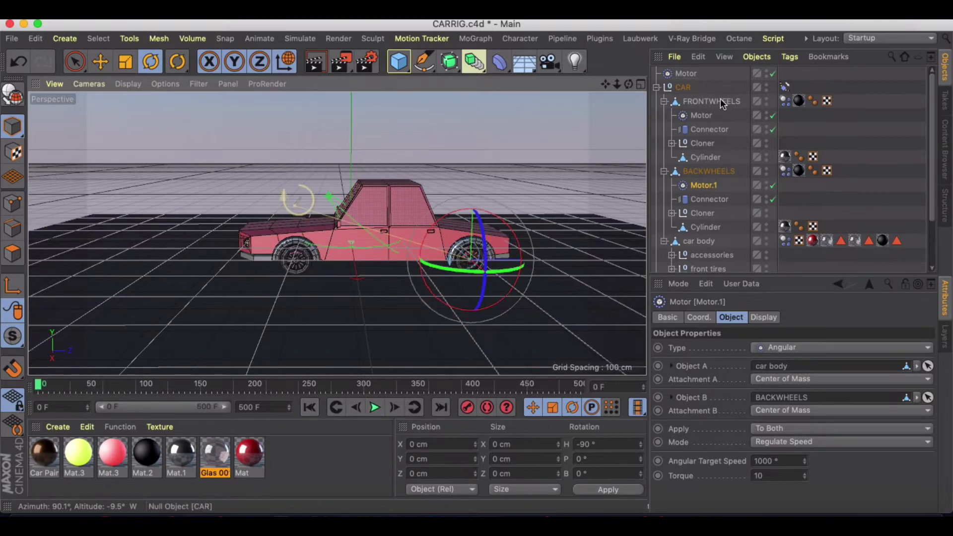
{"action": "left_click", "coordinate": [702, 116]}
{"action": "left_click", "coordinate": [703, 185], "text": "ctrl"}
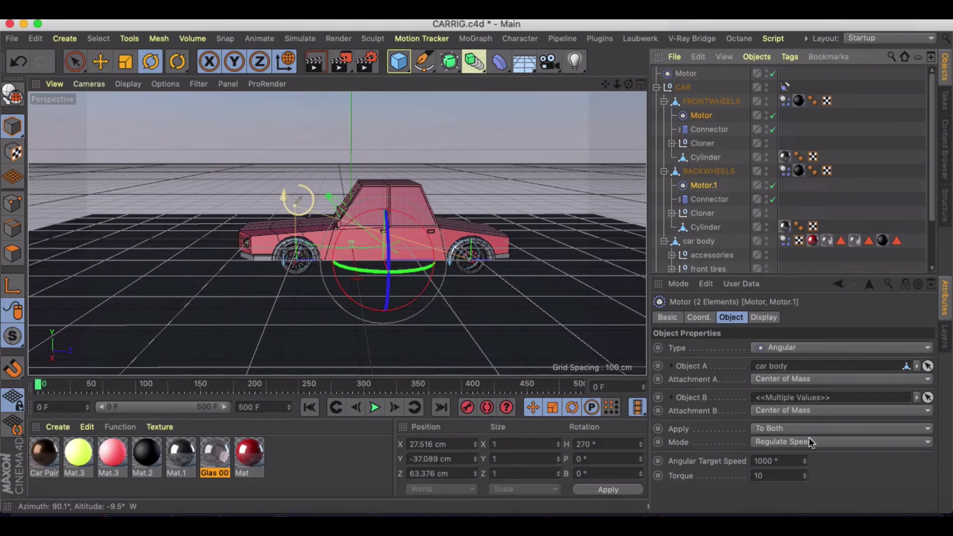
Step: Raise both wheel motors' Torque to 198 and watch the car drive, pausing at frame 397
{"action": "left_click_drag", "start_coordinate": [805, 476], "coordinate": [804, 456]}
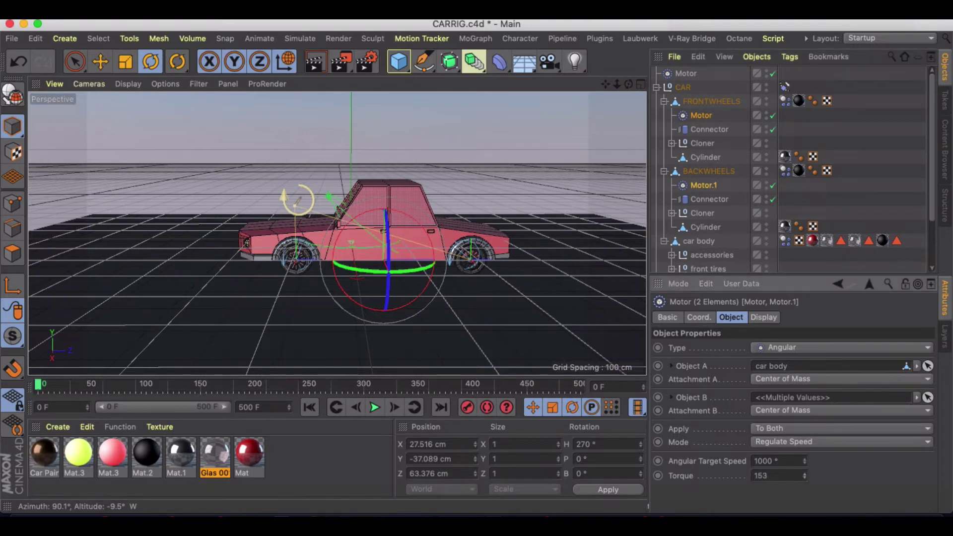
{"action": "left_click", "coordinate": [375, 407]}
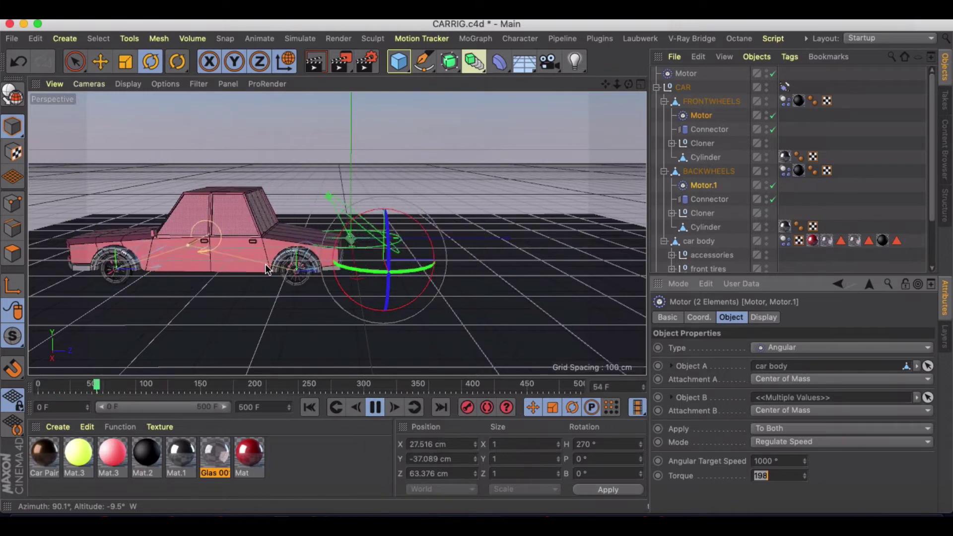
{"action": "left_click_drag", "start_coordinate": [265, 264], "coordinate": [132, 242], "text": "alt"}
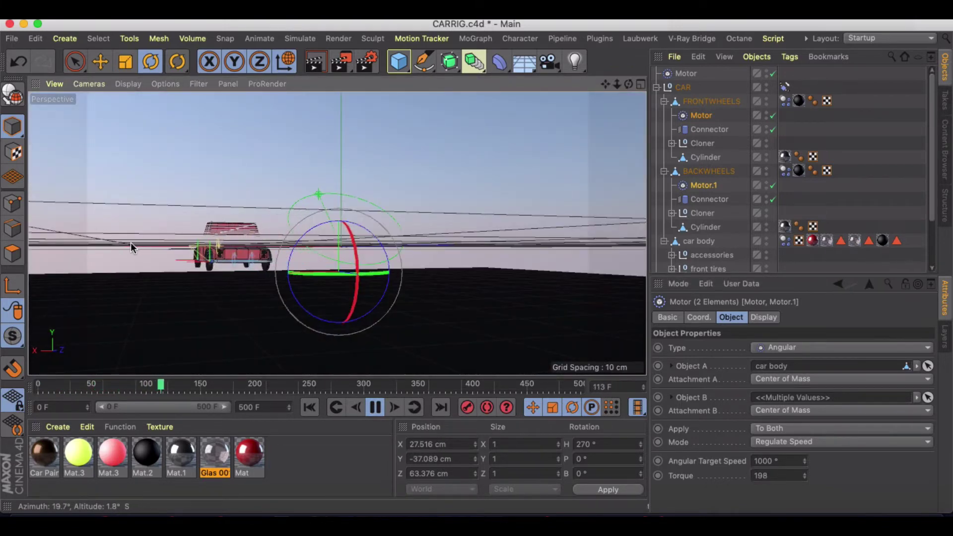
{"action": "left_click_drag", "start_coordinate": [203, 243], "coordinate": [343, 209], "text": "alt"}
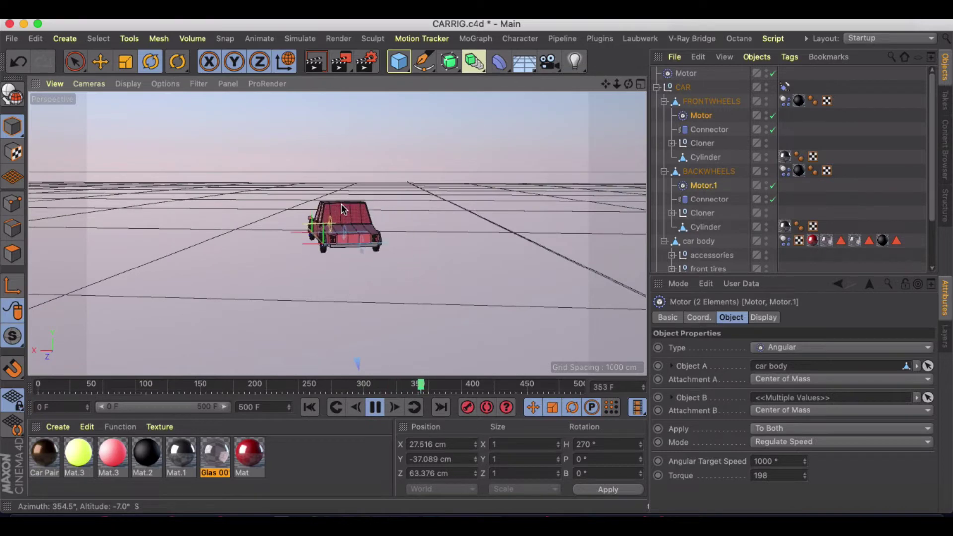
{"action": "left_click", "coordinate": [376, 407]}
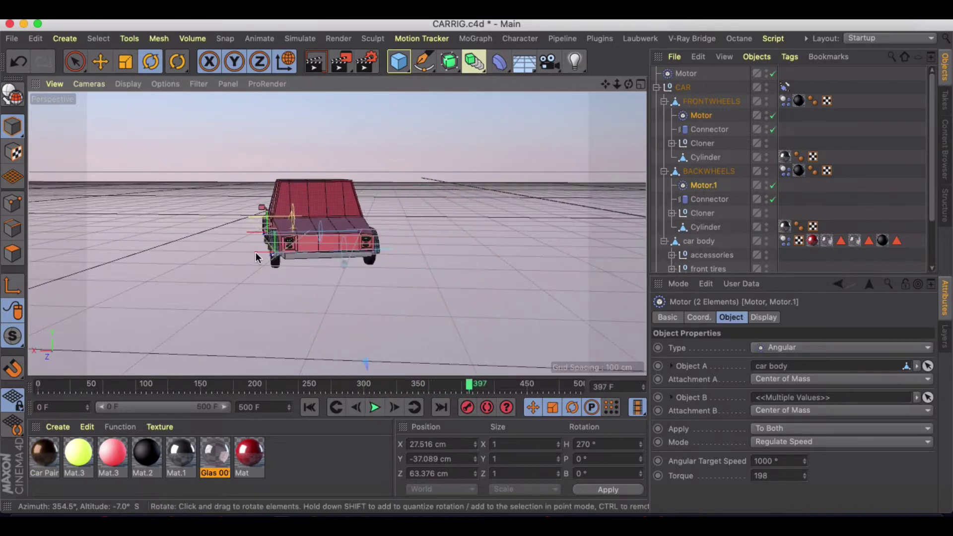
Step: Inspect the stopped car, rewind to frame 0, frame the car and replay from the start
{"action": "left_click_drag", "start_coordinate": [245, 256], "coordinate": [255, 202], "text": "alt"}
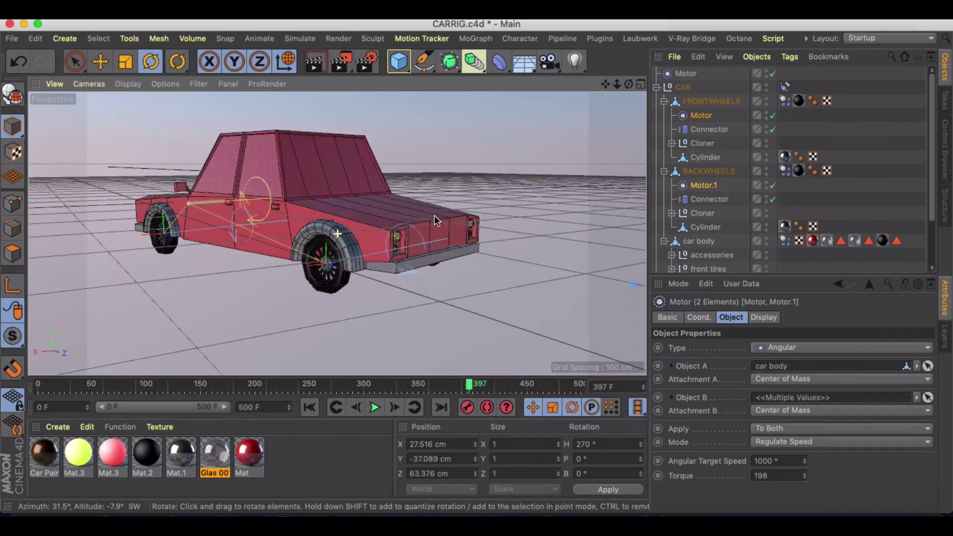
{"action": "scroll", "coordinate": [297, 259], "scroll_direction": "up", "scroll_amount": 6}
{"action": "scroll", "coordinate": [297, 260], "scroll_direction": "up", "scroll_amount": 2}
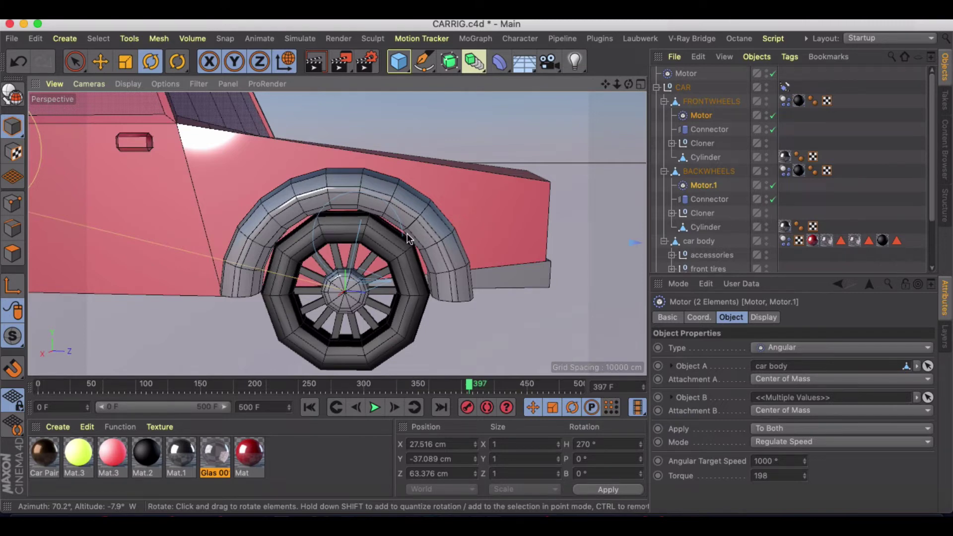
{"action": "scroll", "coordinate": [309, 258], "scroll_direction": "down", "scroll_amount": 10}
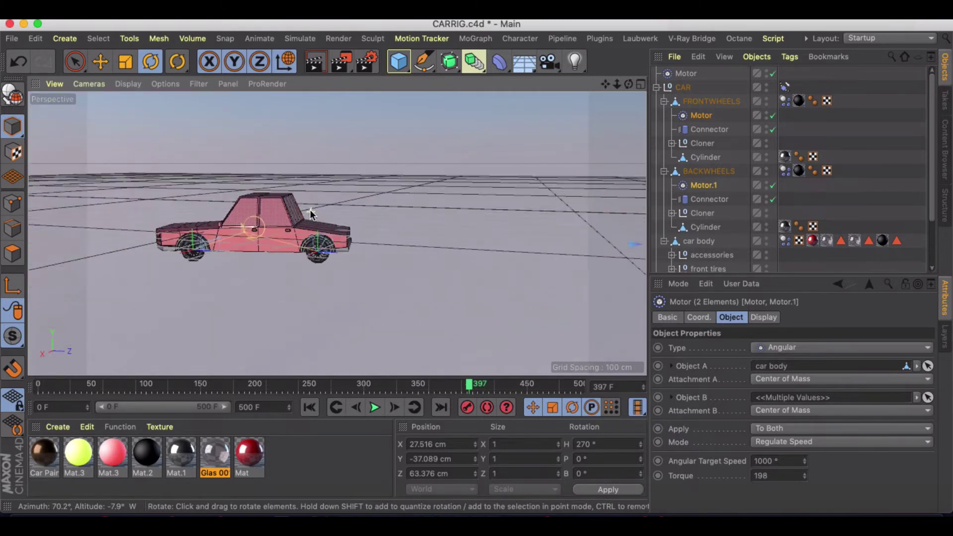
{"action": "left_click", "coordinate": [309, 407]}
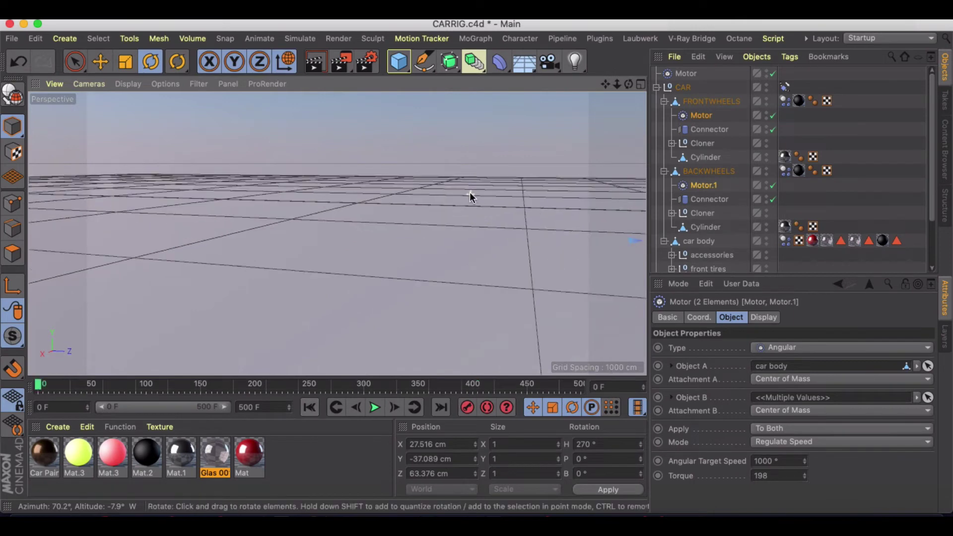
{"action": "scroll", "coordinate": [469, 192], "scroll_direction": "up", "scroll_amount": 5}
{"action": "key", "text": "o"}
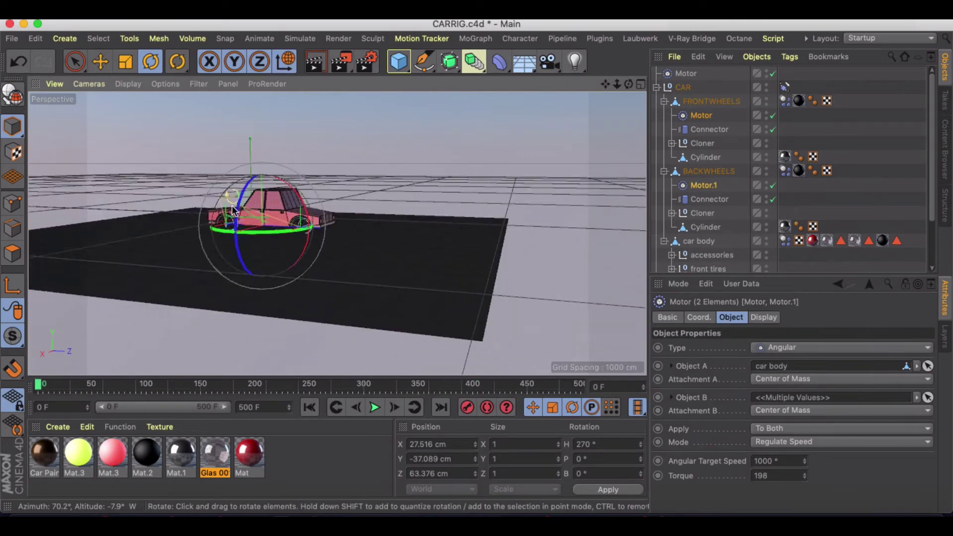
{"action": "left_click_drag", "start_coordinate": [253, 214], "coordinate": [417, 240], "text": "alt"}
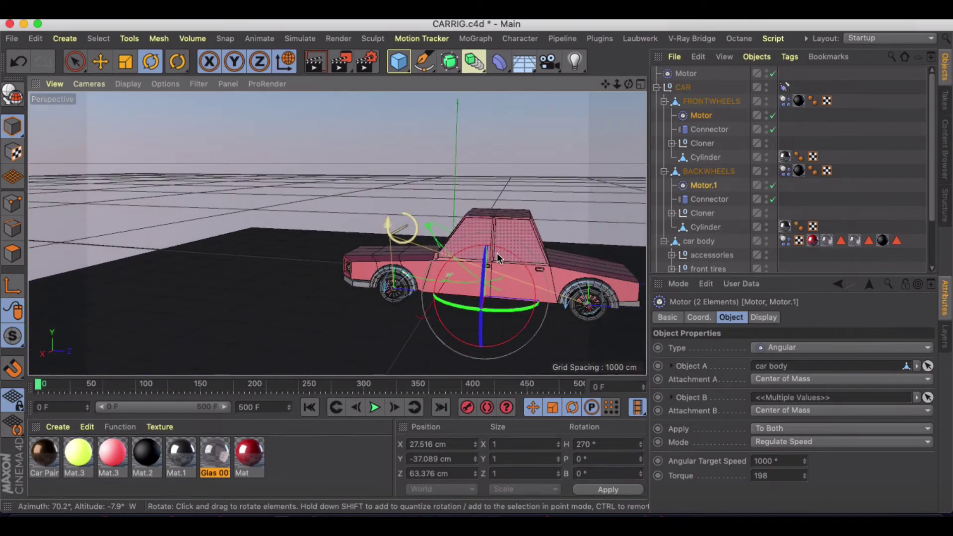
{"action": "left_click", "coordinate": [387, 184]}
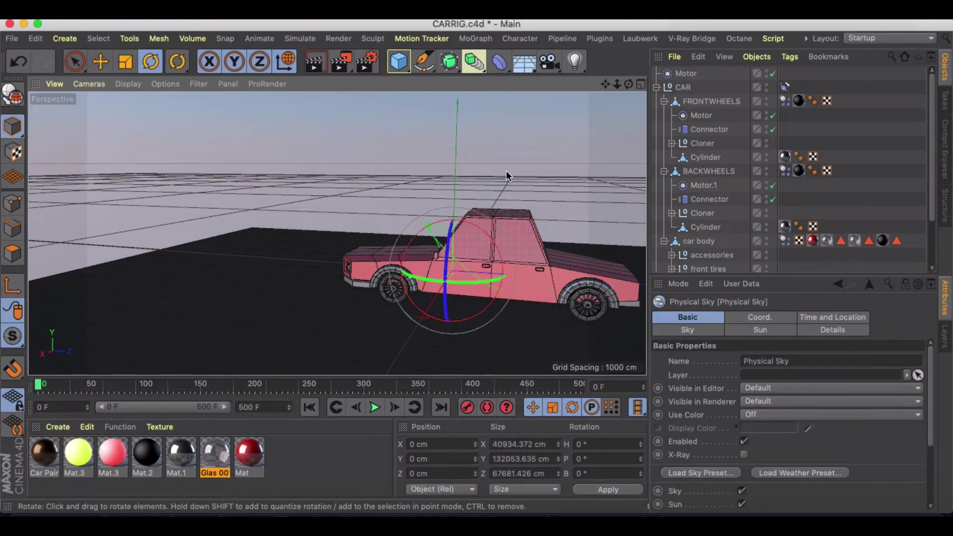
{"action": "left_click_drag", "start_coordinate": [507, 177], "coordinate": [496, 188], "text": "alt"}
{"action": "left_click_drag", "start_coordinate": [288, 338], "coordinate": [345, 362], "text": "alt"}
{"action": "left_click", "coordinate": [376, 409]}
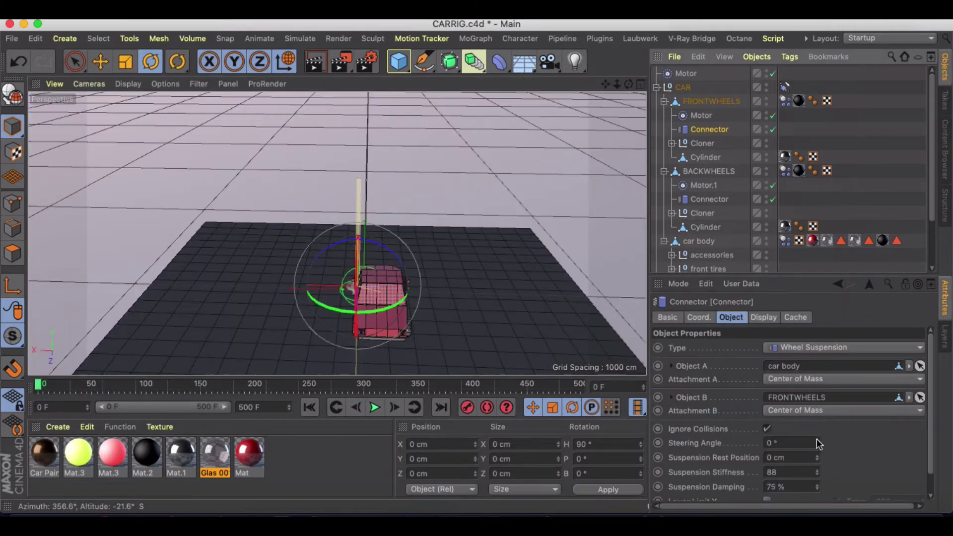
Step: Try front-wheel Steering Angles of 29° and then 10°, playing and rewinding after each
{"action": "left_click_drag", "start_coordinate": [817, 443], "coordinate": [824, 437]}
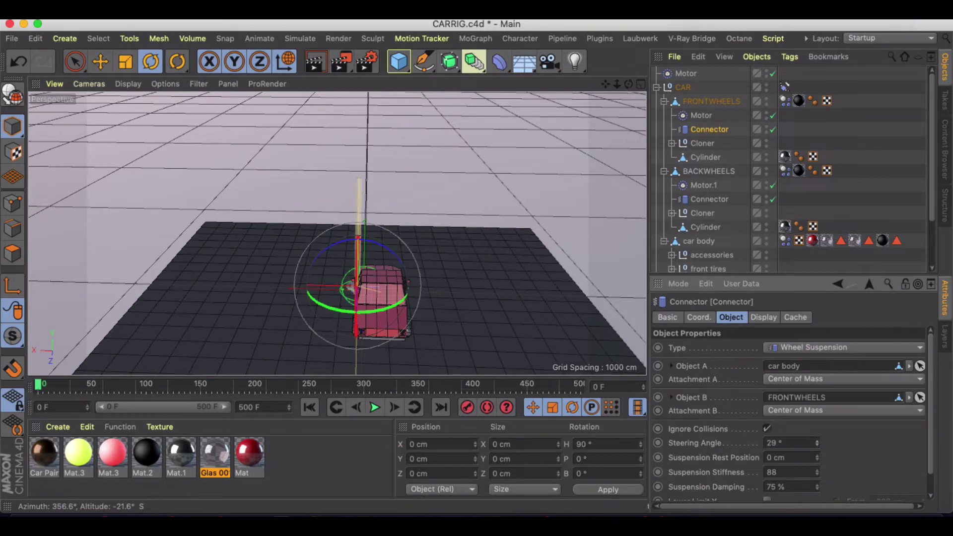
{"action": "left_click", "coordinate": [375, 408]}
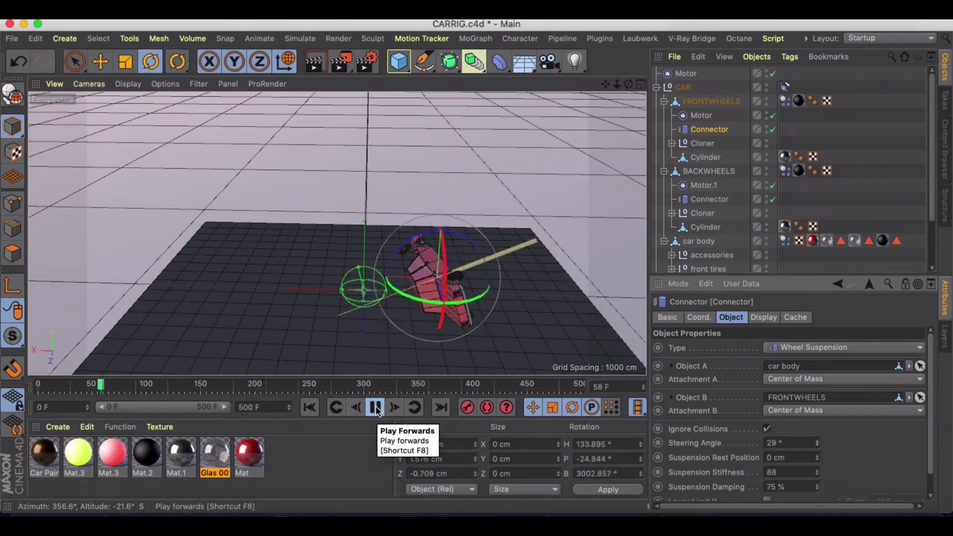
{"action": "left_click", "coordinate": [376, 407]}
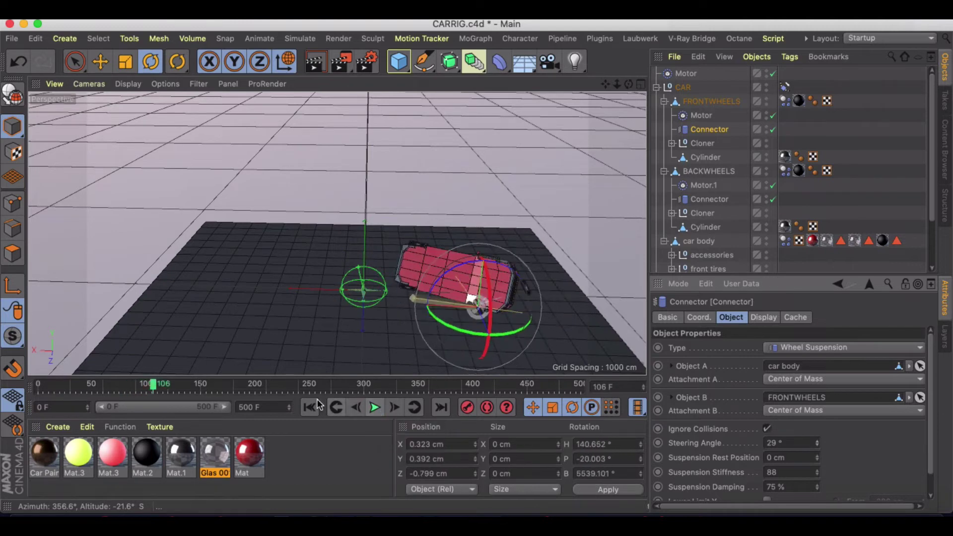
{"action": "left_click", "coordinate": [310, 407]}
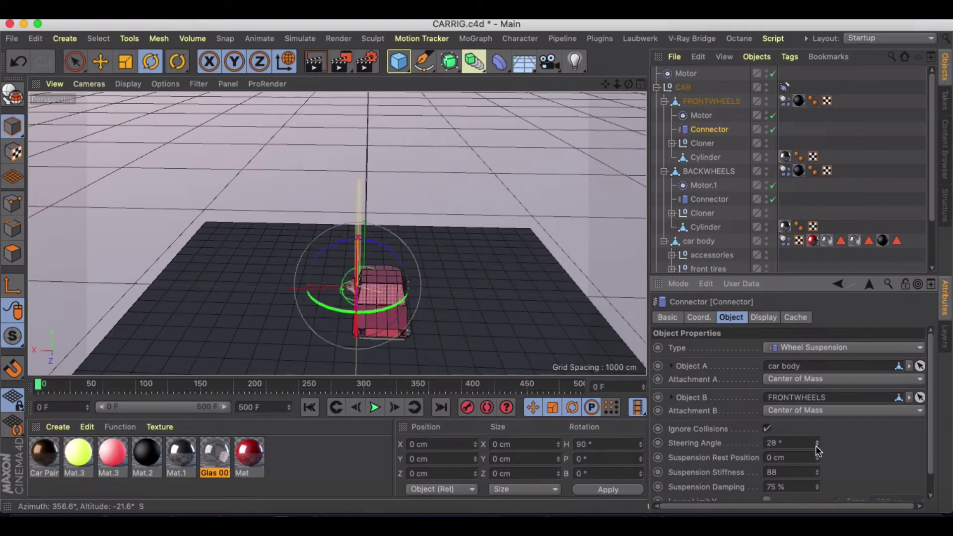
{"action": "left_click_drag", "start_coordinate": [815, 445], "coordinate": [815, 453]}
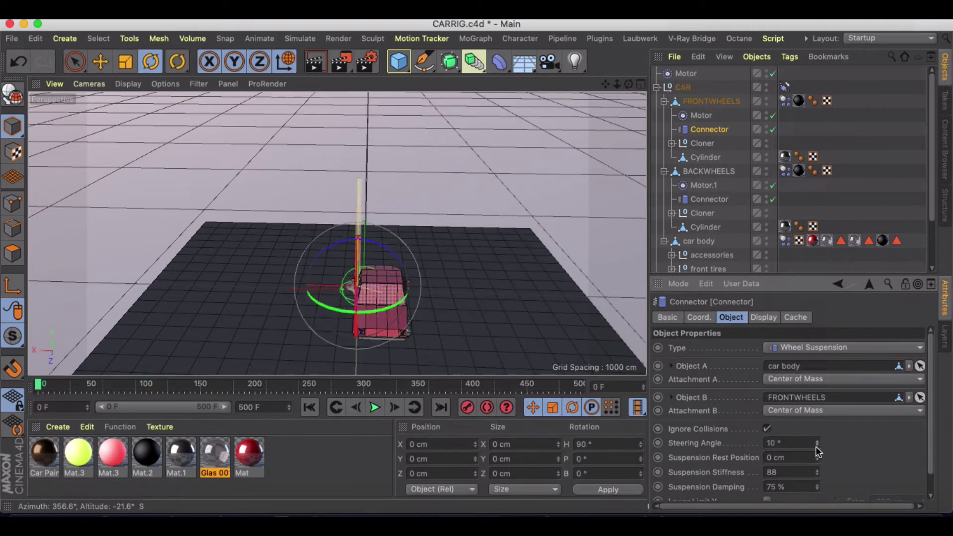
{"action": "left_click", "coordinate": [375, 407]}
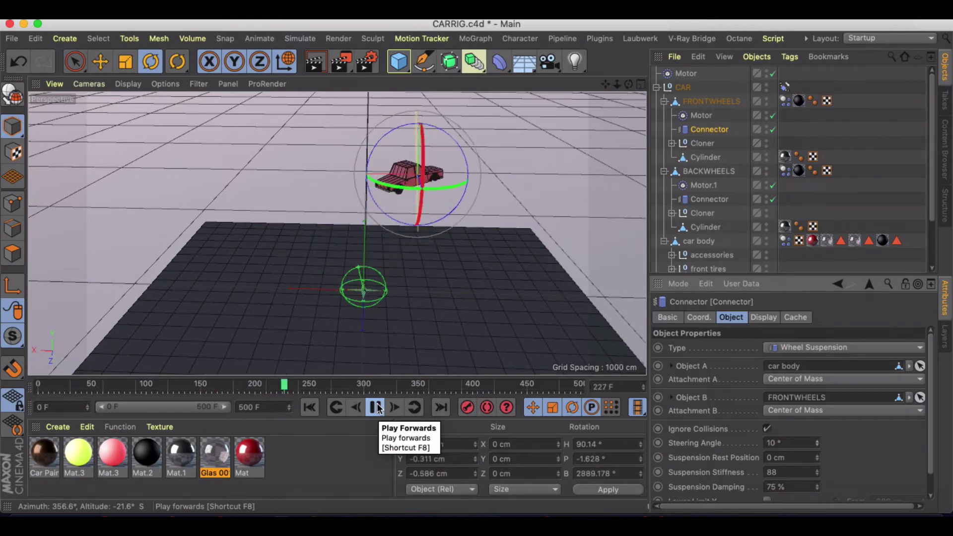
{"action": "left_click", "coordinate": [377, 408]}
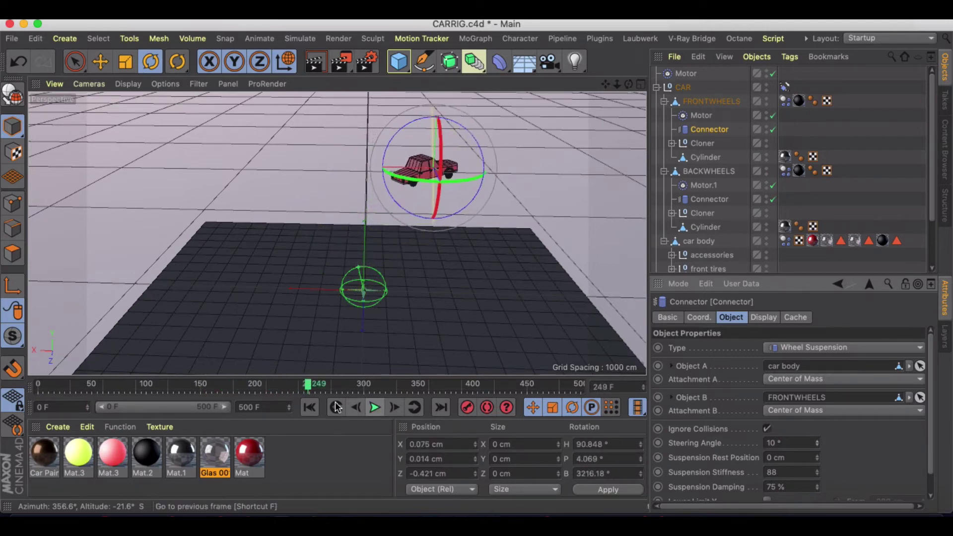
{"action": "left_click", "coordinate": [309, 407]}
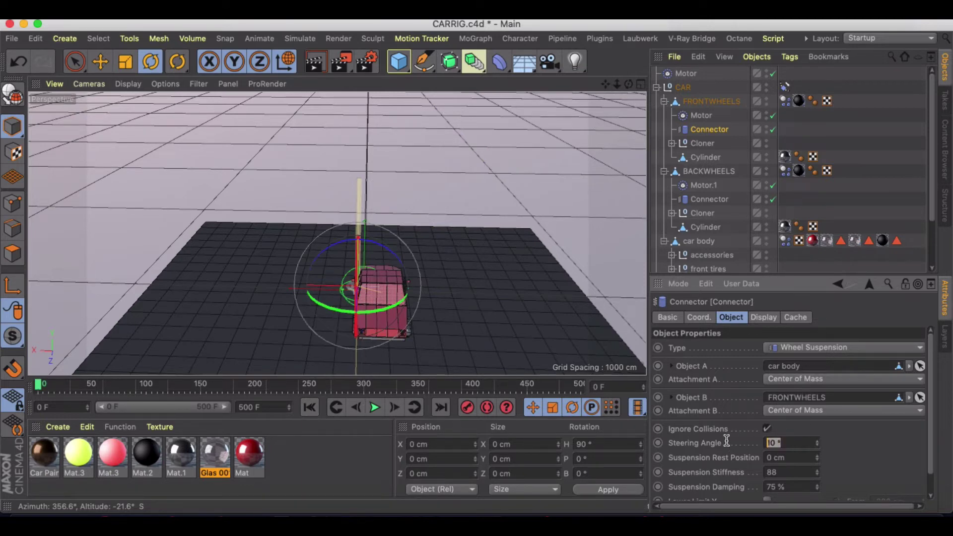
Step: Play the simulation with 0° steering and rewind to frame 0
{"action": "left_click", "coordinate": [375, 407]}
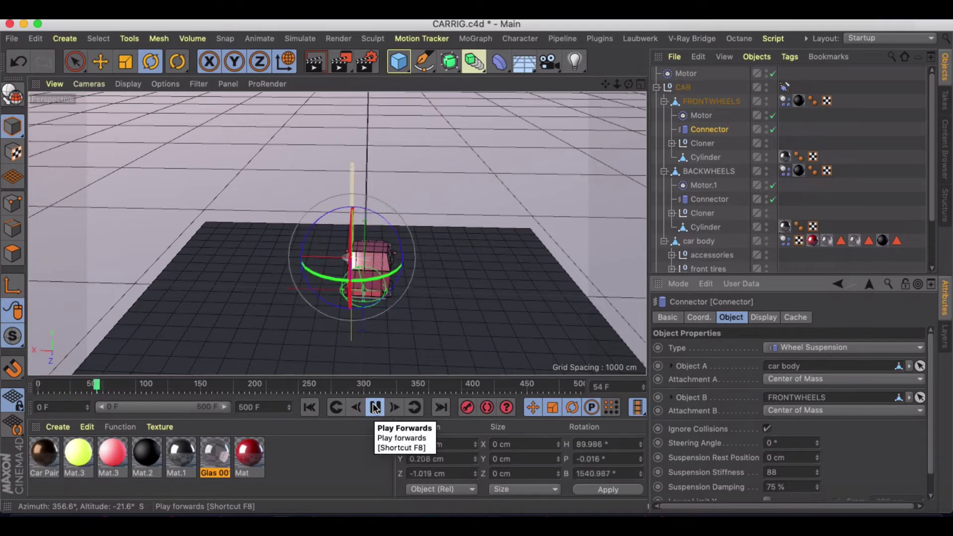
{"action": "left_click", "coordinate": [375, 407]}
{"action": "left_click", "coordinate": [309, 408]}
Step: Collapse CAR and make the Null box-and-tube rig visible in the viewport
{"action": "left_click", "coordinate": [657, 87]}
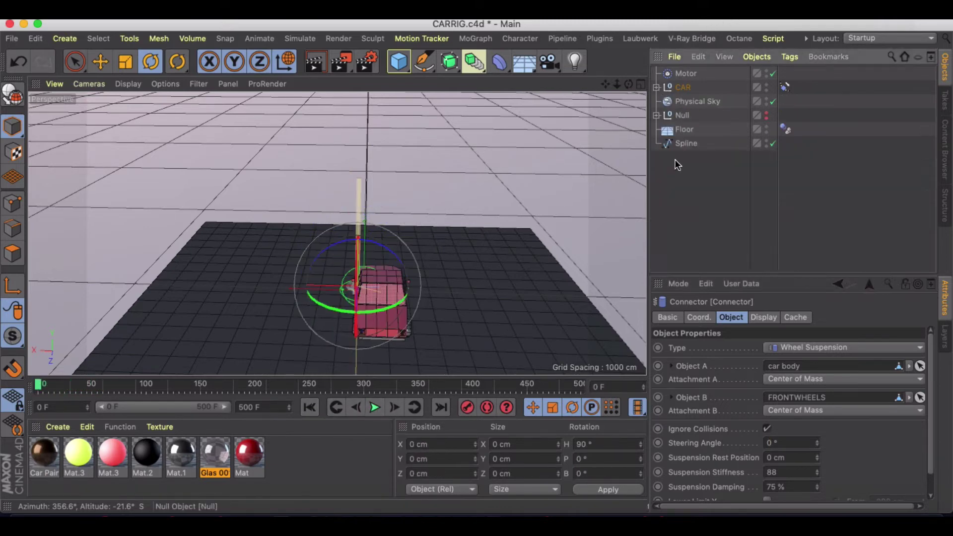
{"action": "left_click", "coordinate": [766, 114]}
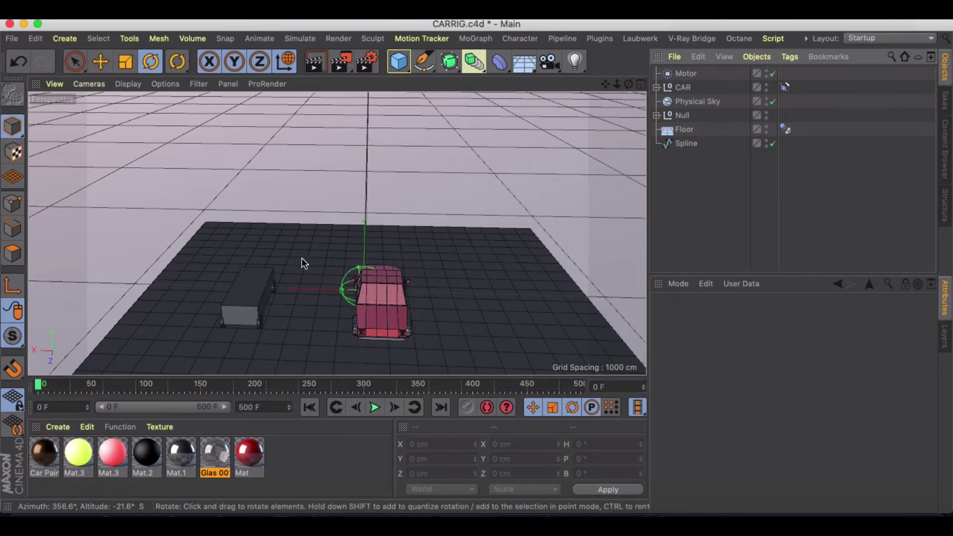
{"action": "left_click_drag", "start_coordinate": [304, 264], "coordinate": [363, 290], "text": "alt"}
{"action": "scroll", "coordinate": [270, 347], "scroll_direction": "up", "scroll_amount": 3}
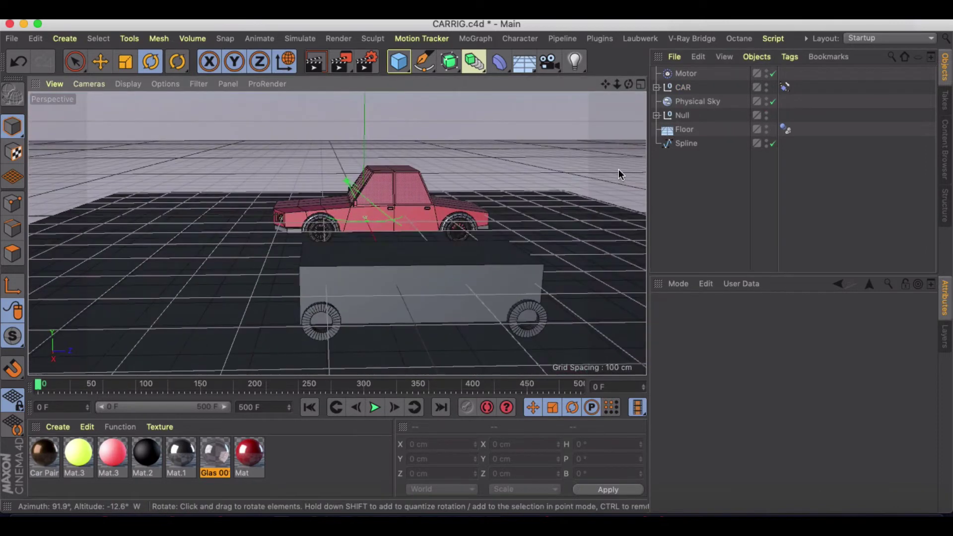
Step: Expand Null, select Tube.3 and the Cube, and test-run the rig's simulation
{"action": "left_click", "coordinate": [657, 115]}
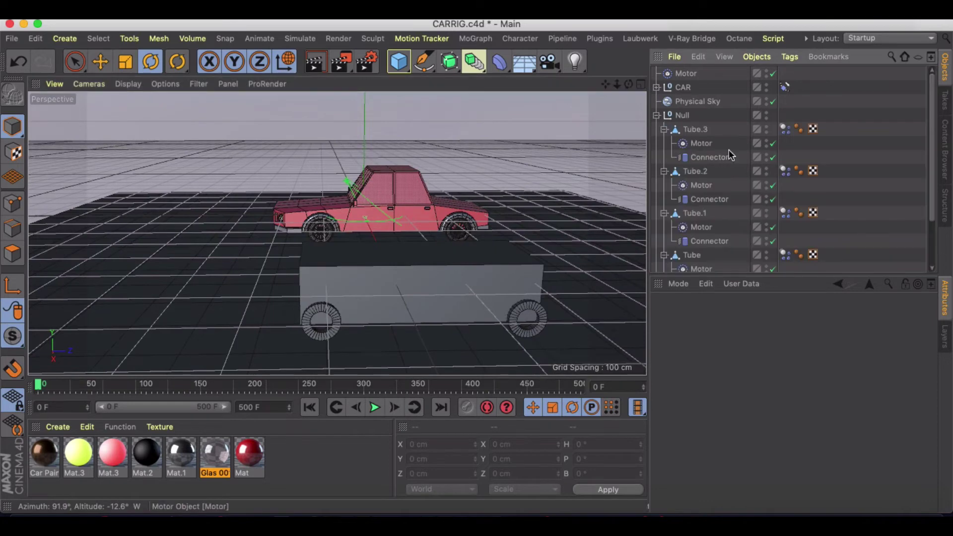
{"action": "left_click", "coordinate": [697, 131]}
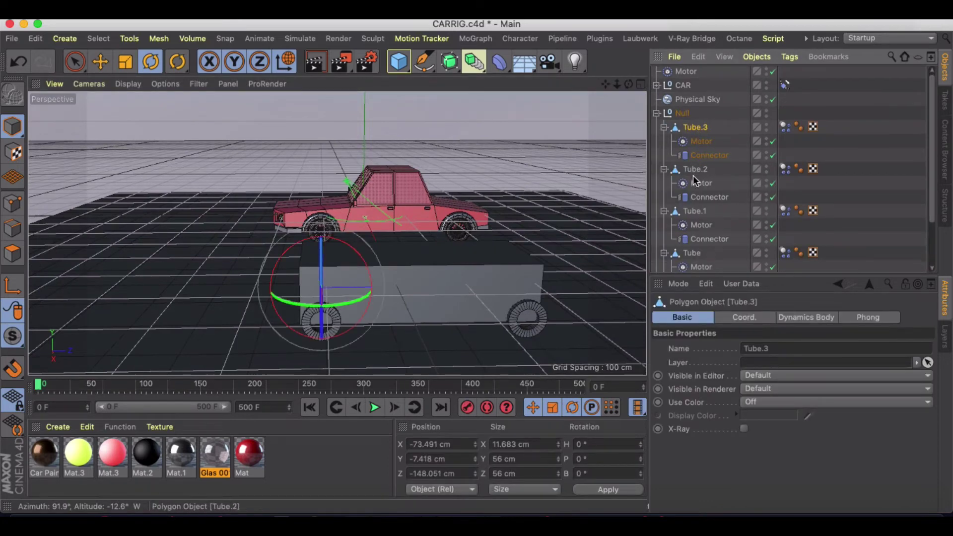
{"action": "scroll", "coordinate": [705, 233], "scroll_direction": "down", "scroll_amount": 2}
{"action": "left_click", "coordinate": [685, 266]}
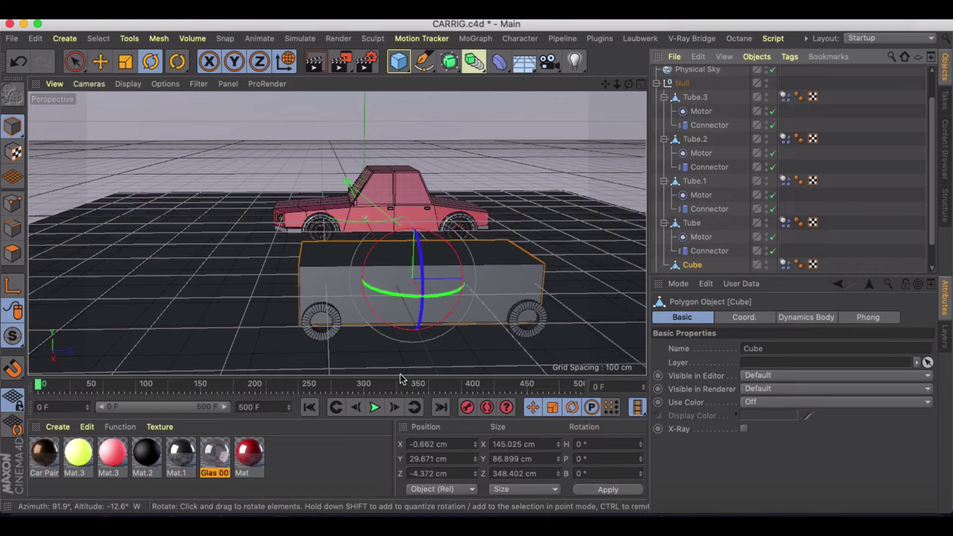
{"action": "left_click", "coordinate": [375, 408]}
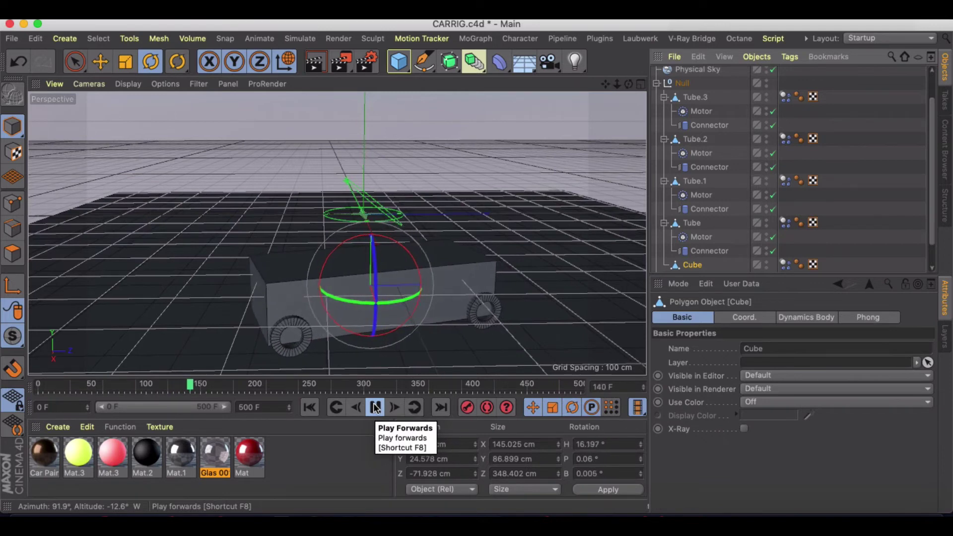
{"action": "left_click", "coordinate": [376, 407]}
{"action": "left_click", "coordinate": [310, 408]}
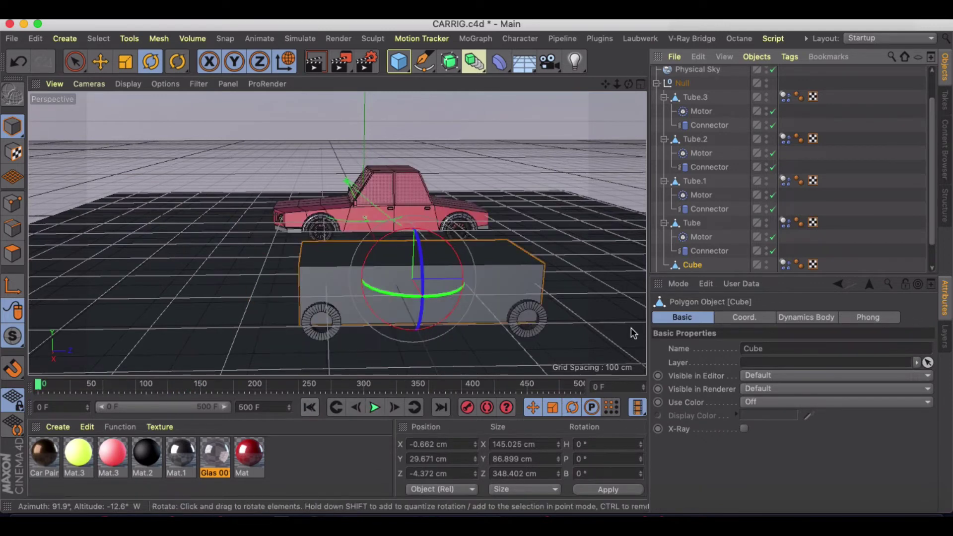
Step: Set the Tube Connector's Steering Angle to 34° and inspect the Tube.3 wheel's settings
{"action": "left_click", "coordinate": [710, 251]}
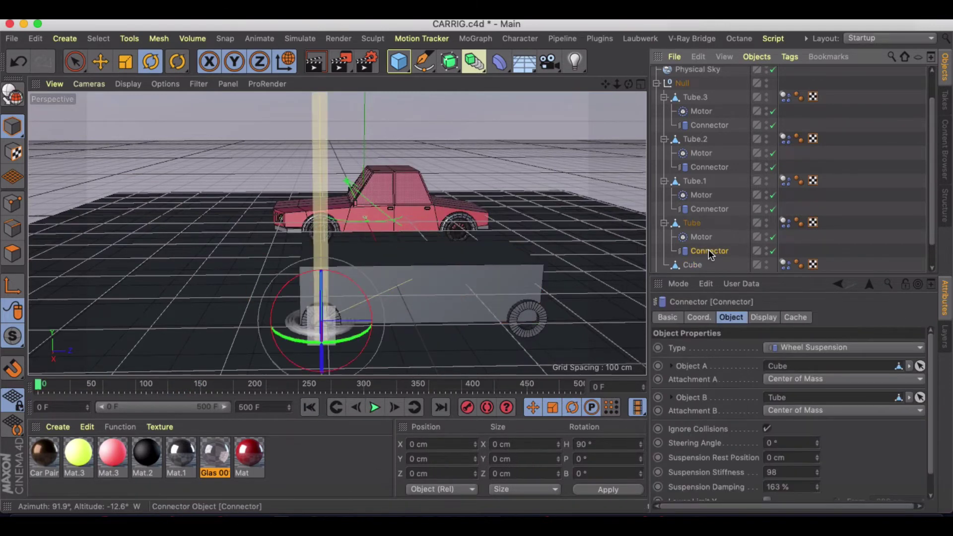
{"action": "left_click", "coordinate": [818, 445]}
{"action": "left_click_drag", "start_coordinate": [817, 443], "coordinate": [818, 427]}
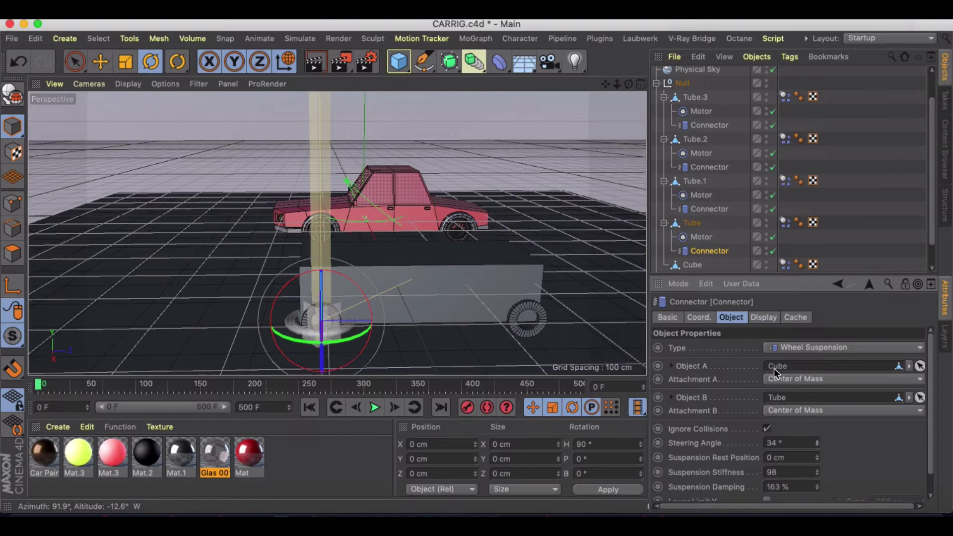
{"action": "left_click", "coordinate": [698, 181]}
{"action": "left_click", "coordinate": [693, 141]}
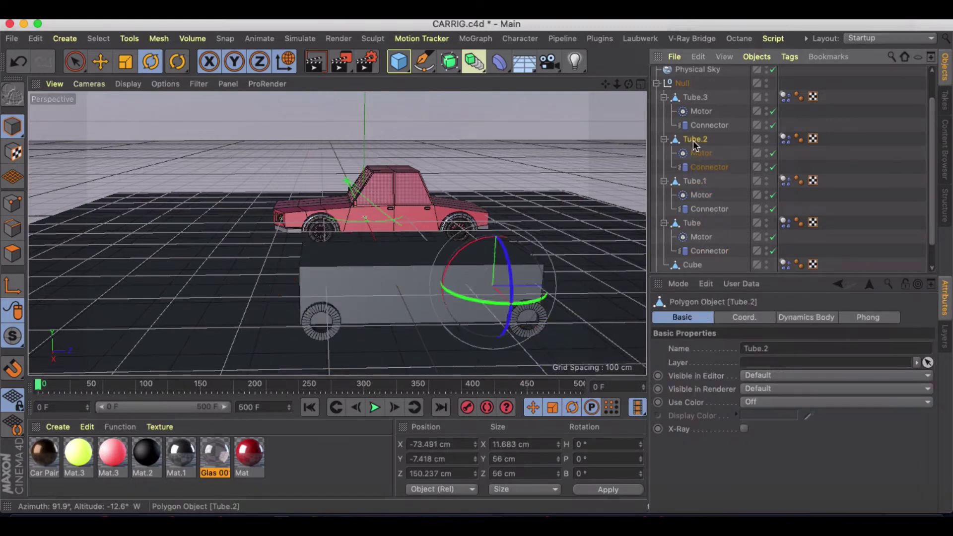
{"action": "left_click", "coordinate": [694, 100]}
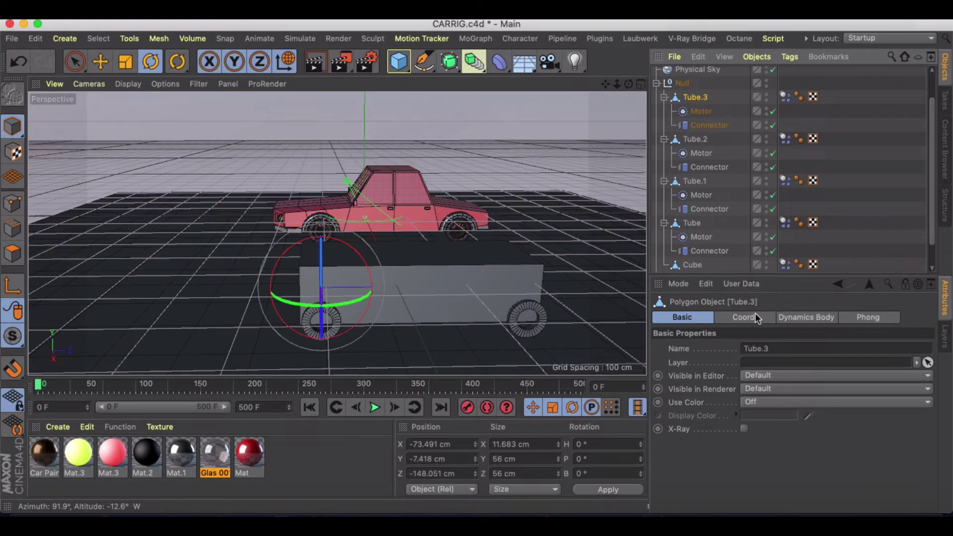
{"action": "left_click", "coordinate": [795, 318]}
{"action": "left_click", "coordinate": [749, 319]}
{"action": "left_click", "coordinate": [809, 318]}
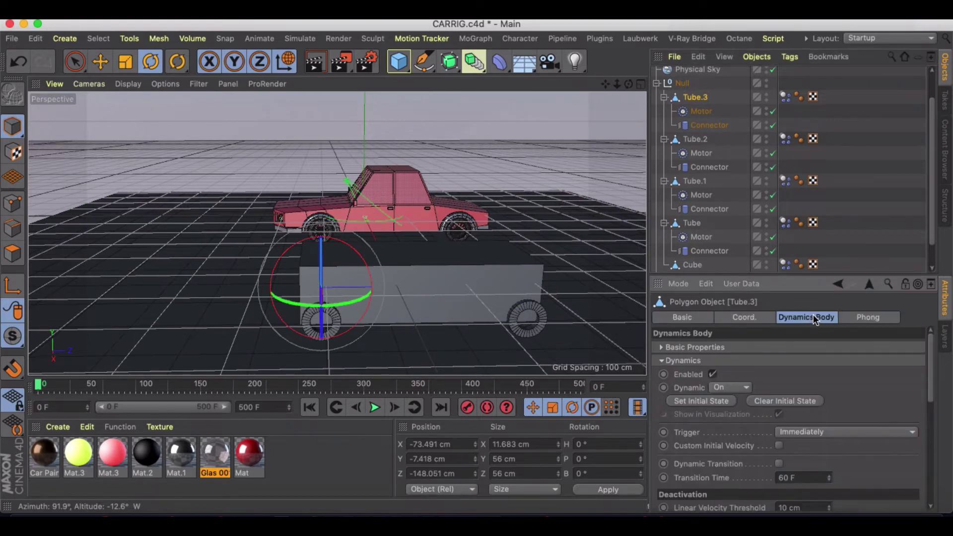
{"action": "left_click_drag", "start_coordinate": [932, 349], "coordinate": [889, 422]}
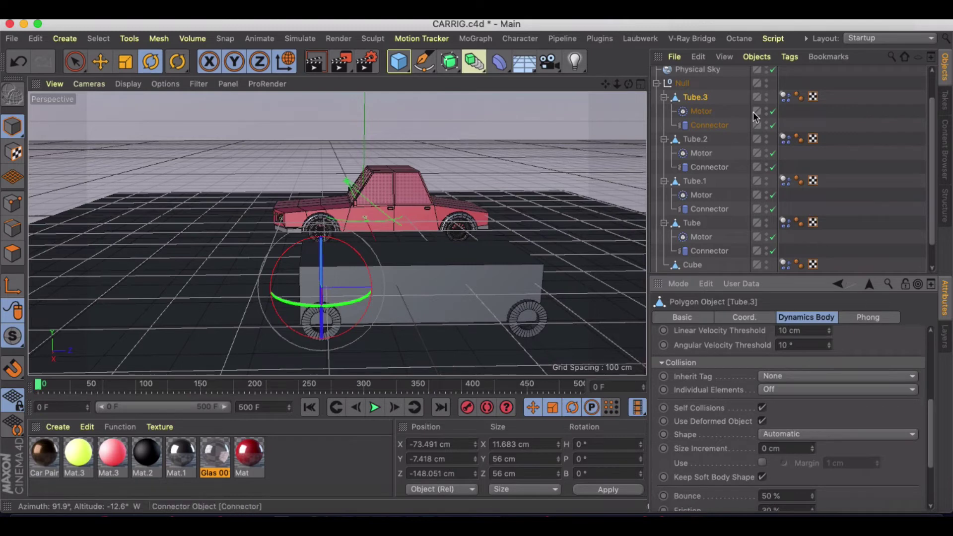
Step: Move Tube.3 up in the Null hierarchy and give its Connector a 34° Steering Angle
{"action": "left_click", "coordinate": [704, 123]}
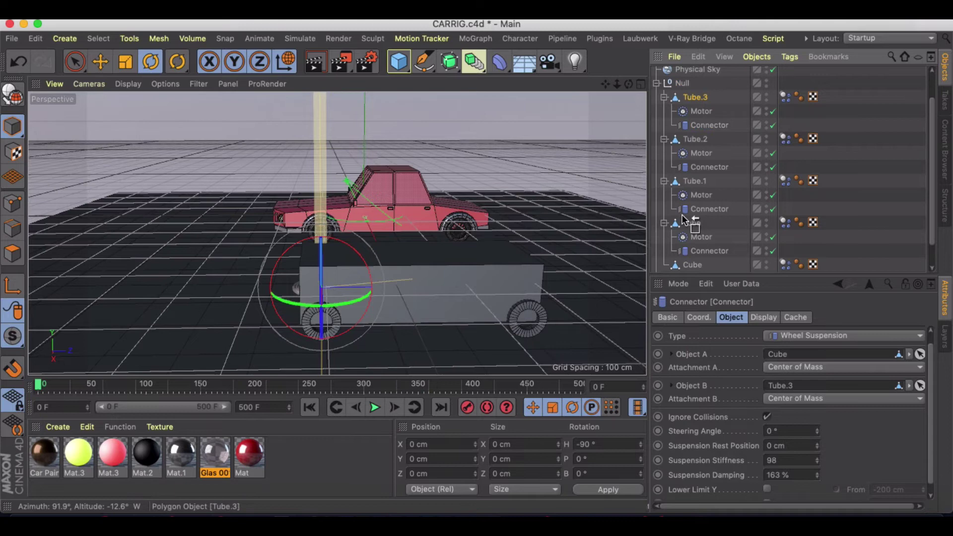
{"action": "left_click_drag", "start_coordinate": [684, 219], "coordinate": [688, 220]}
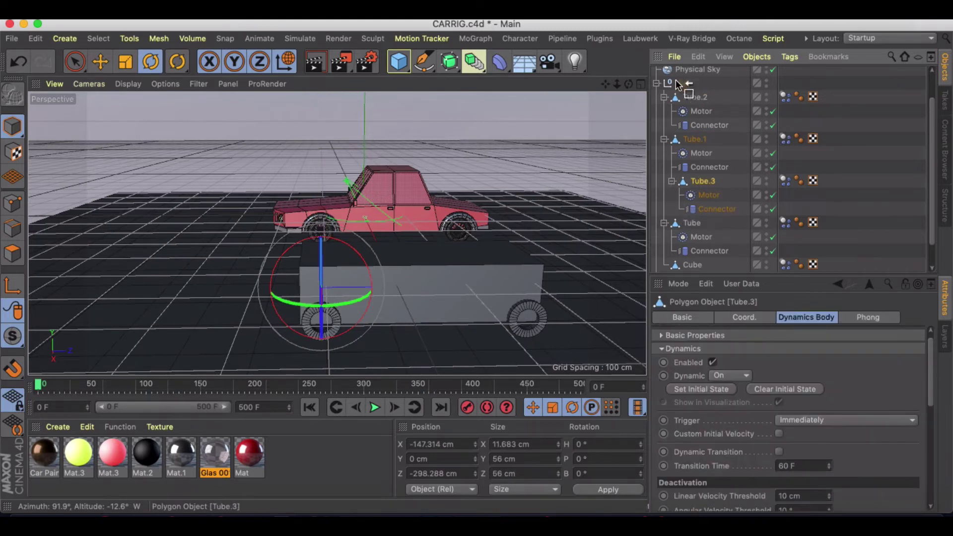
{"action": "left_click_drag", "start_coordinate": [682, 88], "coordinate": [683, 88]}
{"action": "left_click", "coordinate": [693, 224]}
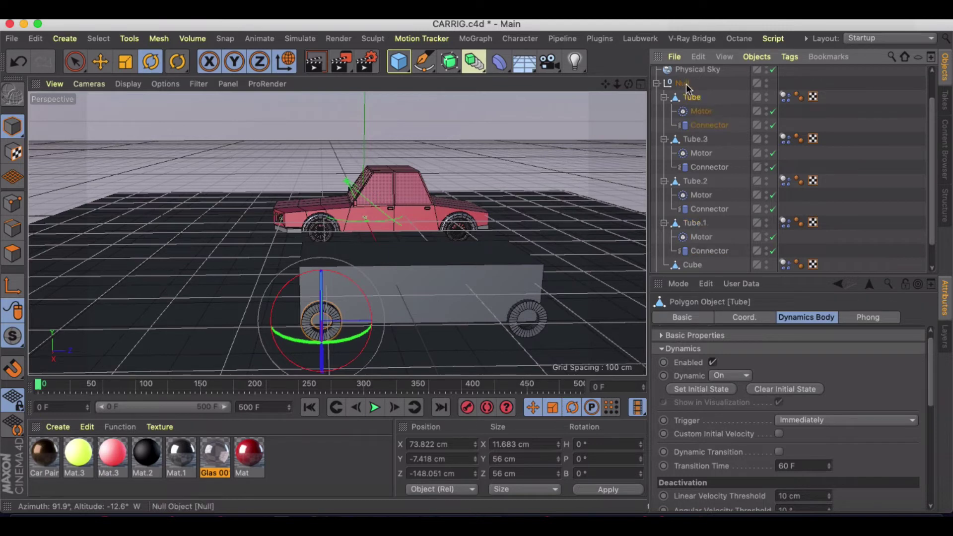
{"action": "left_click", "coordinate": [708, 168]}
{"action": "left_click", "coordinate": [808, 431]}
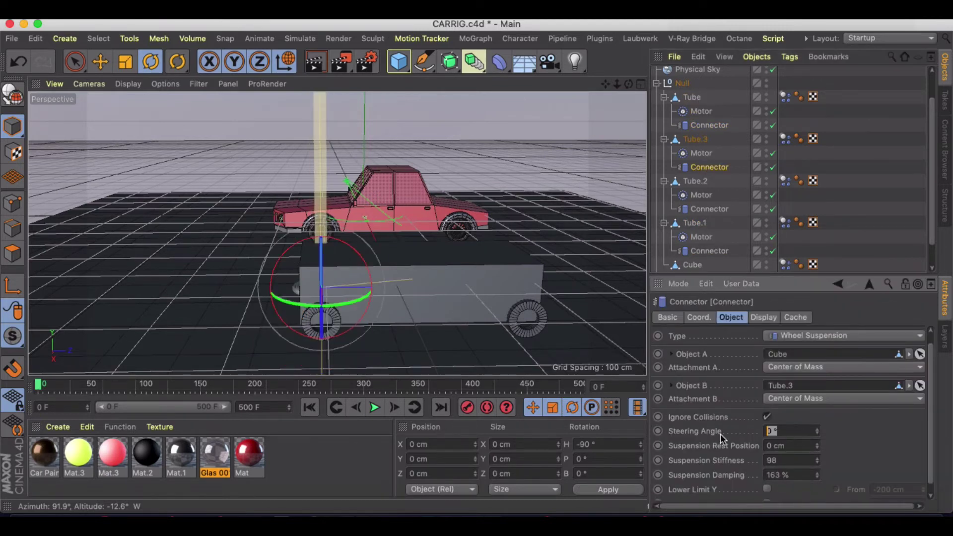
{"action": "key", "text": "Return"}
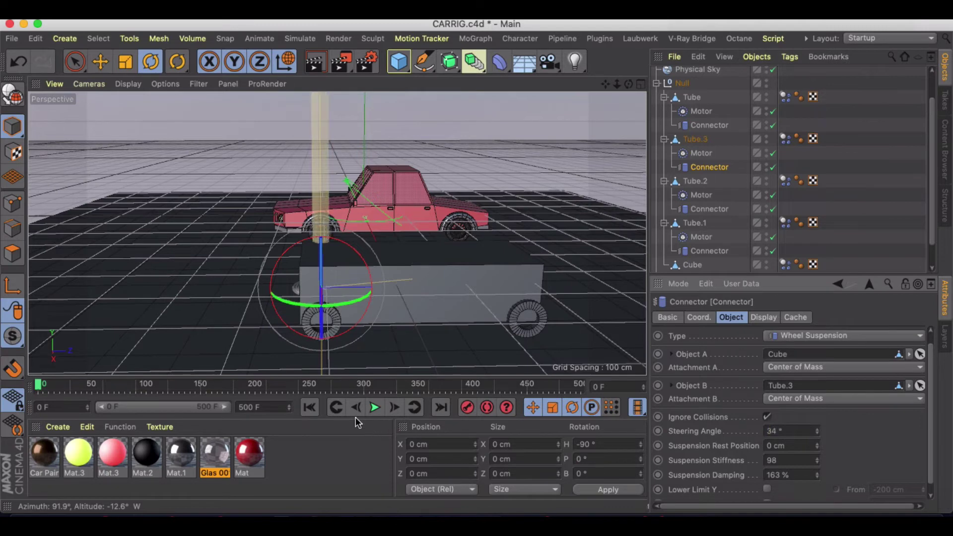
Step: Play the steered box rig's simulation and orbit the view to follow it
{"action": "left_click", "coordinate": [375, 408]}
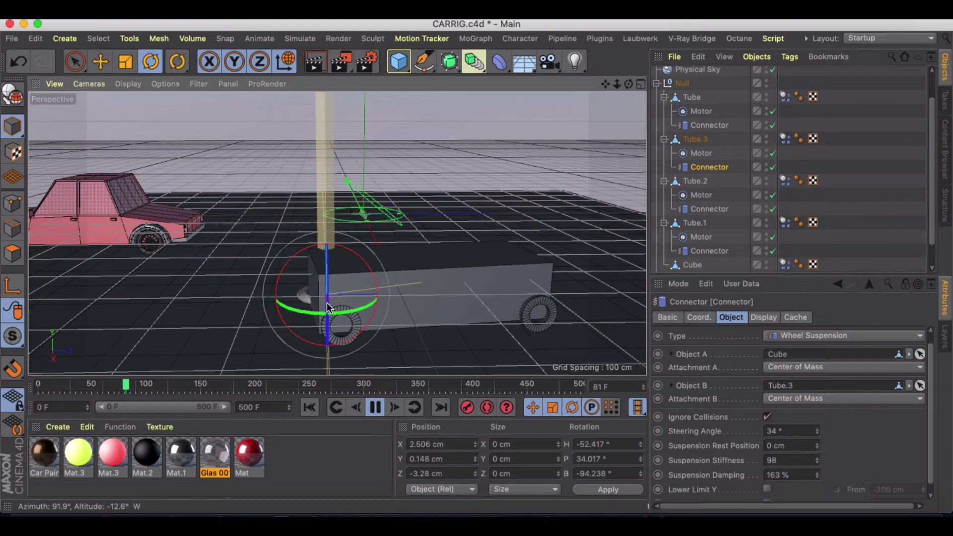
{"action": "left_click_drag", "start_coordinate": [327, 303], "coordinate": [192, 281], "text": "alt"}
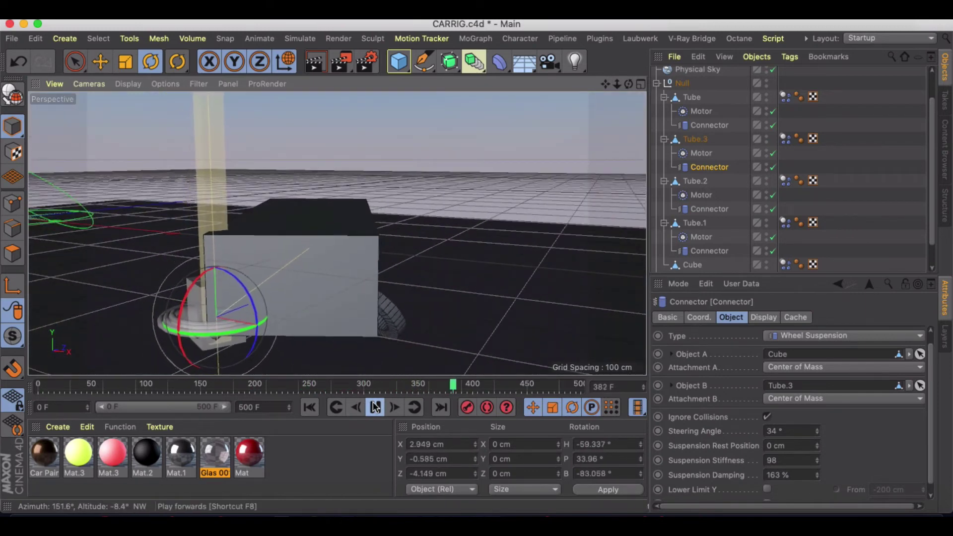
Step: Rewind to the first frame and undo the Tube.3 wheel's accidental rotation
{"action": "left_click", "coordinate": [310, 407]}
{"action": "left_click_drag", "start_coordinate": [368, 323], "coordinate": [462, 214], "text": "alt"}
{"action": "left_click", "coordinate": [696, 139]}
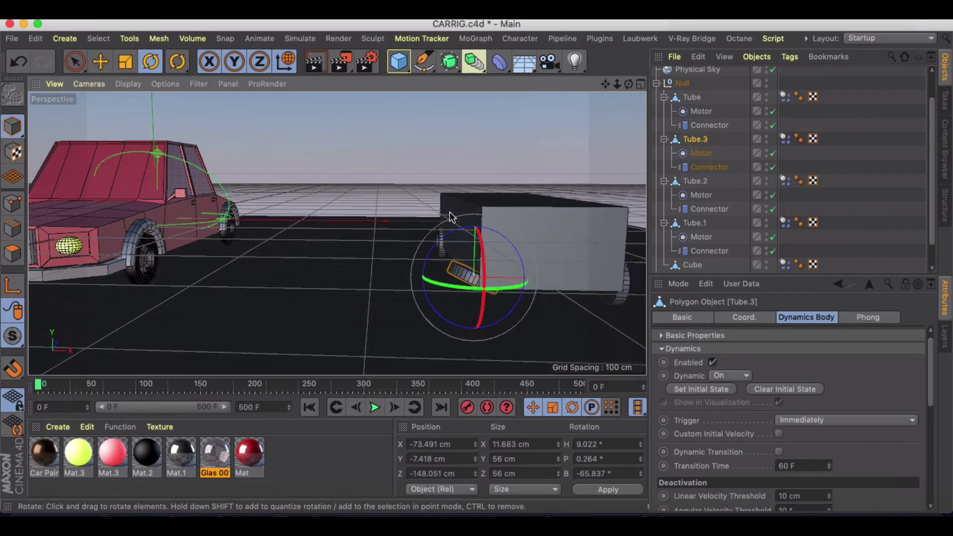
{"action": "key", "text": "ctrl+z"}
Step: Reset the steering angle to 0° on both Tube.3's and Tube's suspension connectors
{"action": "left_click", "coordinate": [708, 167]}
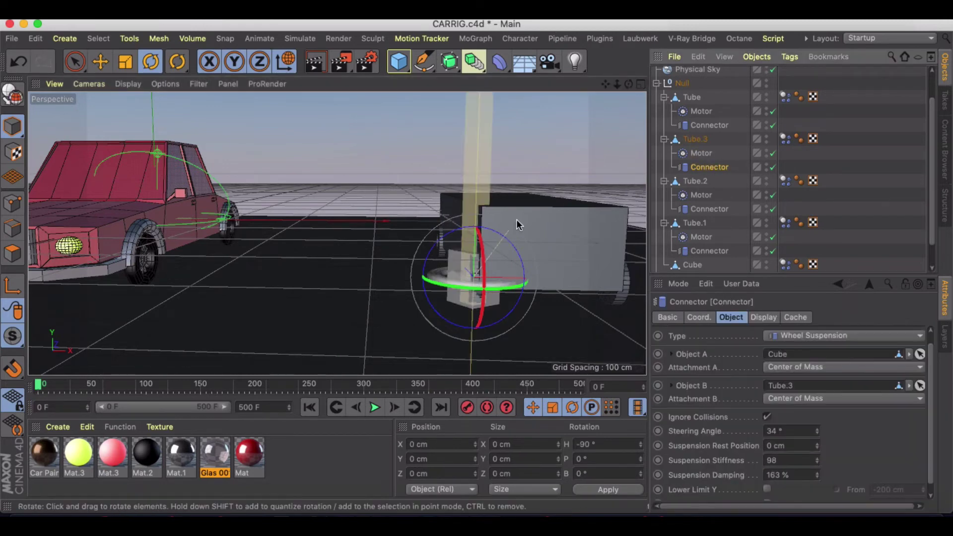
{"action": "scroll", "coordinate": [472, 224], "scroll_direction": "up", "scroll_amount": 5}
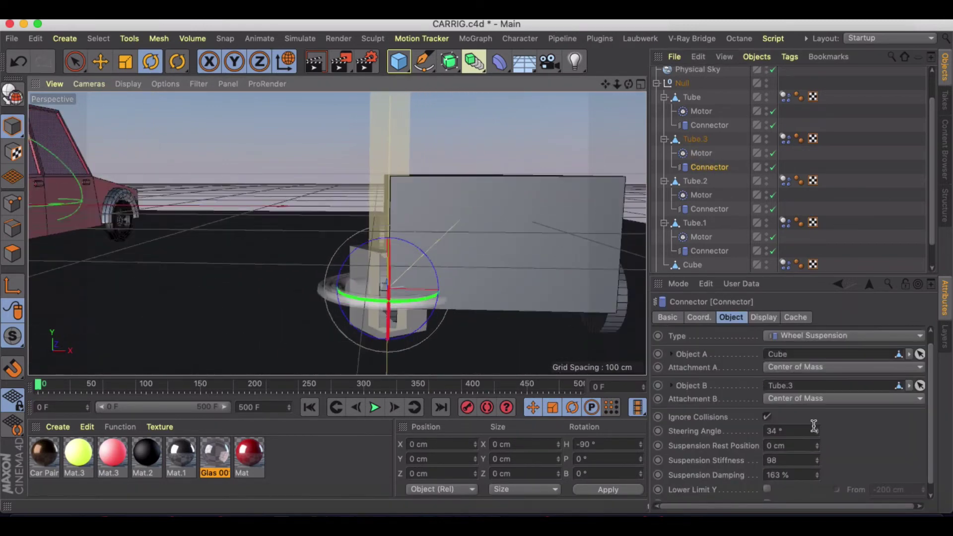
{"action": "left_click_drag", "start_coordinate": [815, 426], "coordinate": [814, 420]}
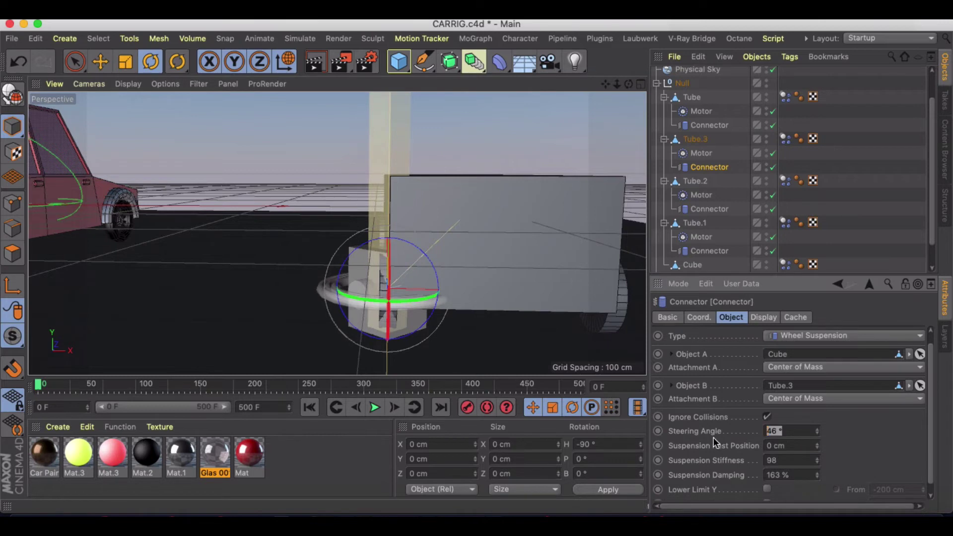
{"action": "type", "text": "0"}
{"action": "key", "text": "Return"}
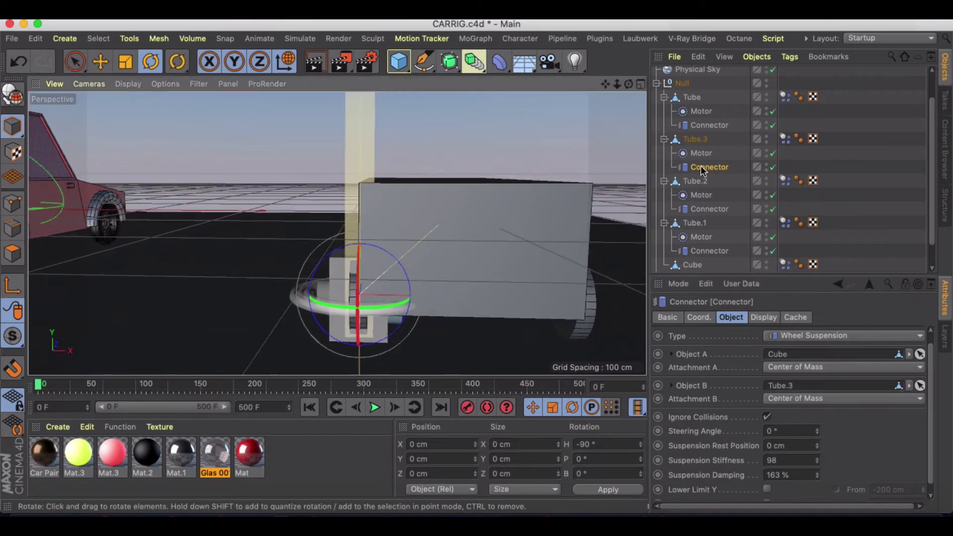
{"action": "left_click", "coordinate": [704, 124]}
{"action": "middle_click_drag", "start_coordinate": [571, 221], "coordinate": [480, 226], "text": "alt"}
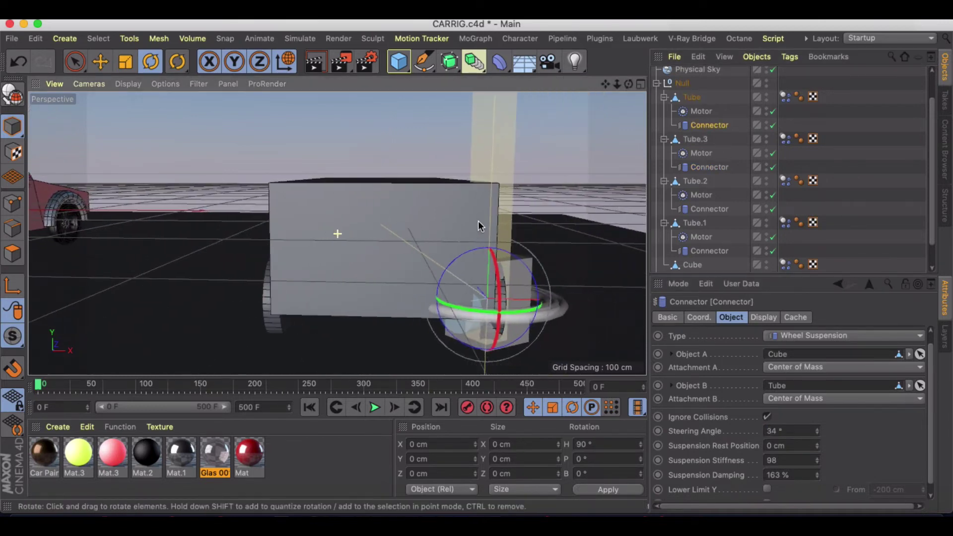
{"action": "left_click", "coordinate": [790, 430]}
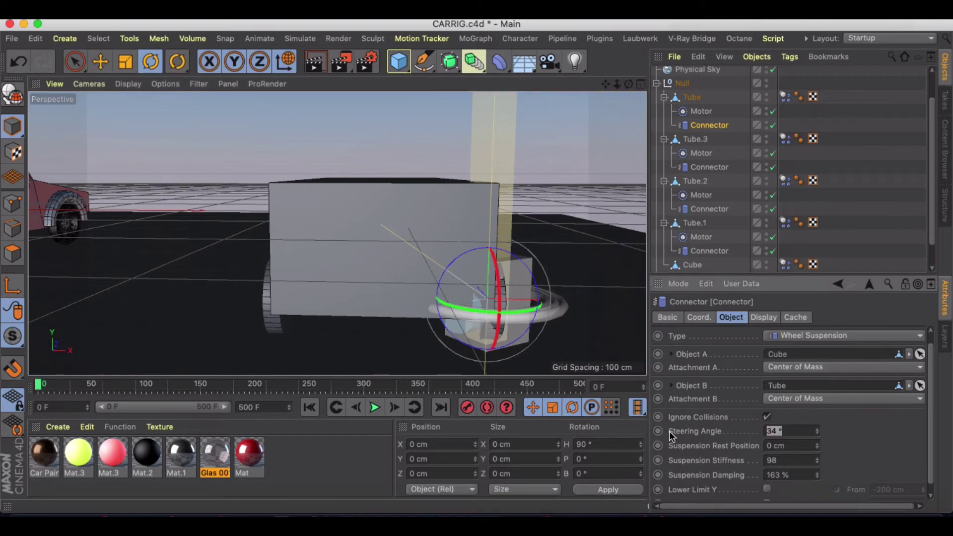
{"action": "type", "text": "0"}
{"action": "key", "text": "Return"}
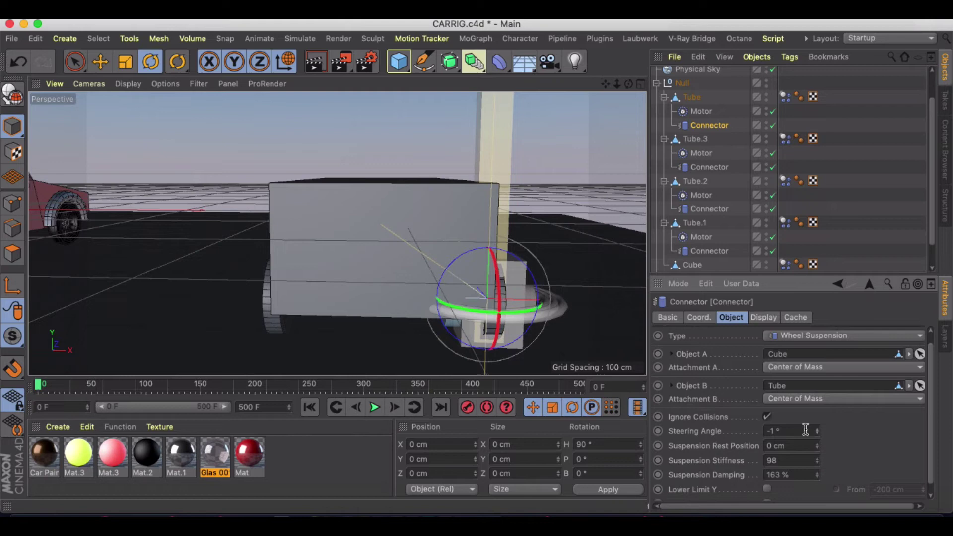
Step: Set steering to 24° on Tube's connector and 30° on Tube.3's, then replay
{"action": "left_click_drag", "start_coordinate": [817, 431], "coordinate": [836, 429]}
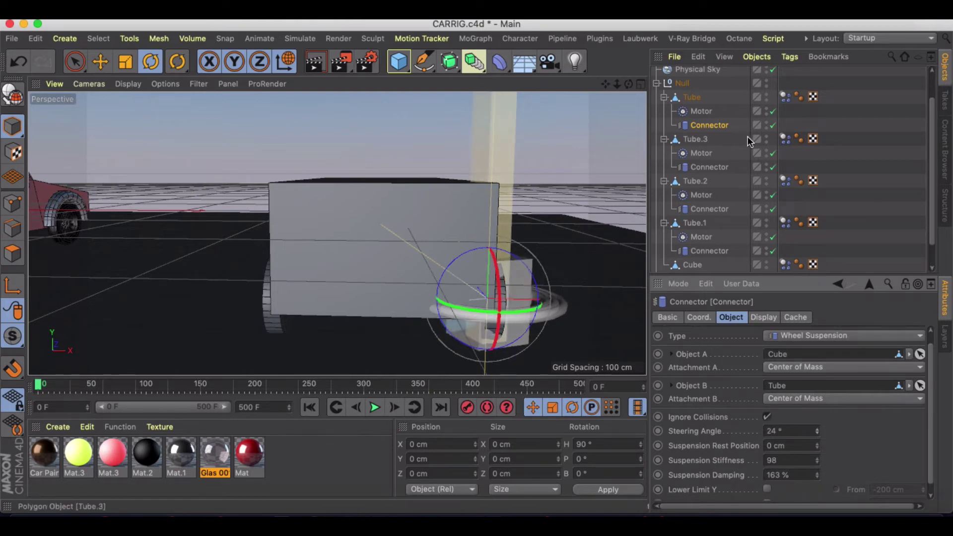
{"action": "left_click", "coordinate": [709, 166]}
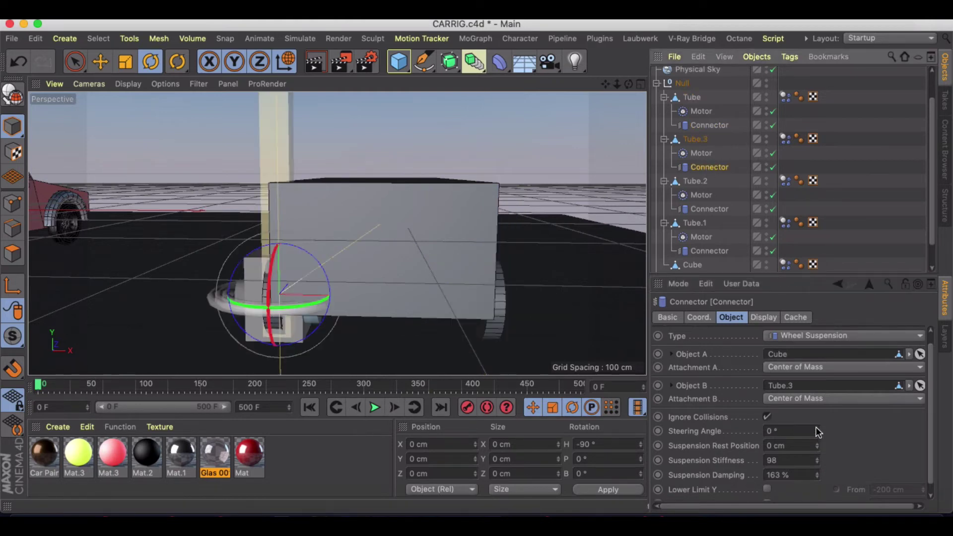
{"action": "left_click_drag", "start_coordinate": [817, 431], "coordinate": [832, 430]}
{"action": "left_click", "coordinate": [375, 408]}
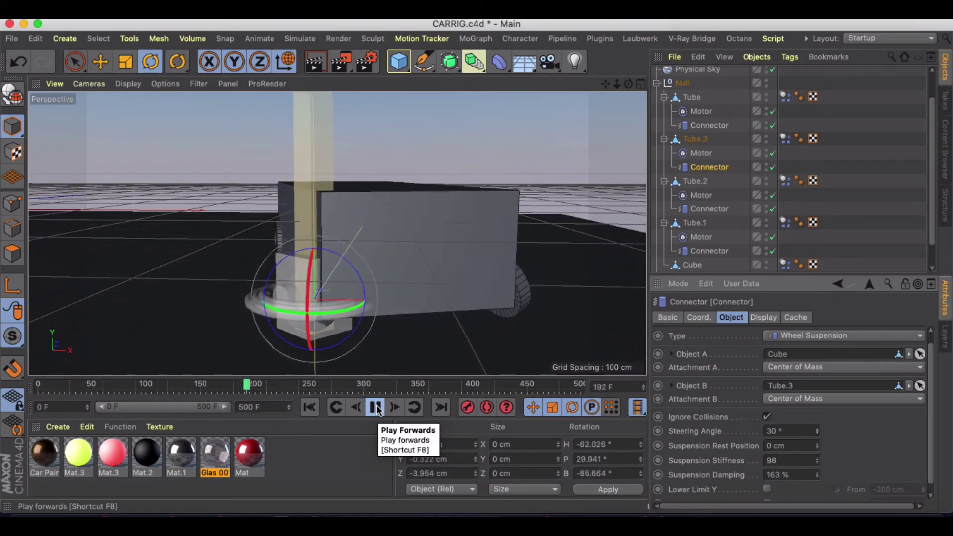
Step: Stop and rewind, then lower Tube's connector steering angle to 17°
{"action": "left_click", "coordinate": [376, 407]}
{"action": "left_click", "coordinate": [310, 408]}
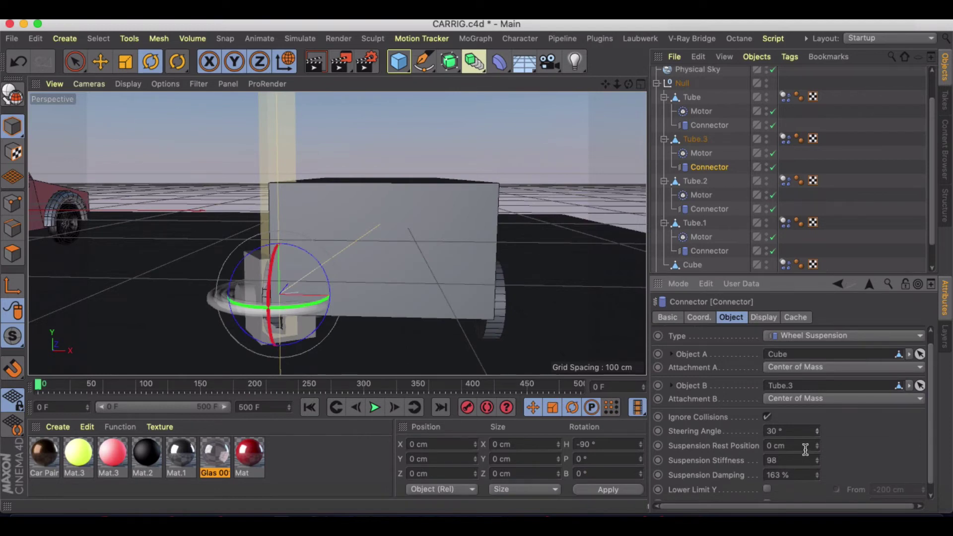
{"action": "left_click_drag", "start_coordinate": [816, 433], "coordinate": [817, 434]}
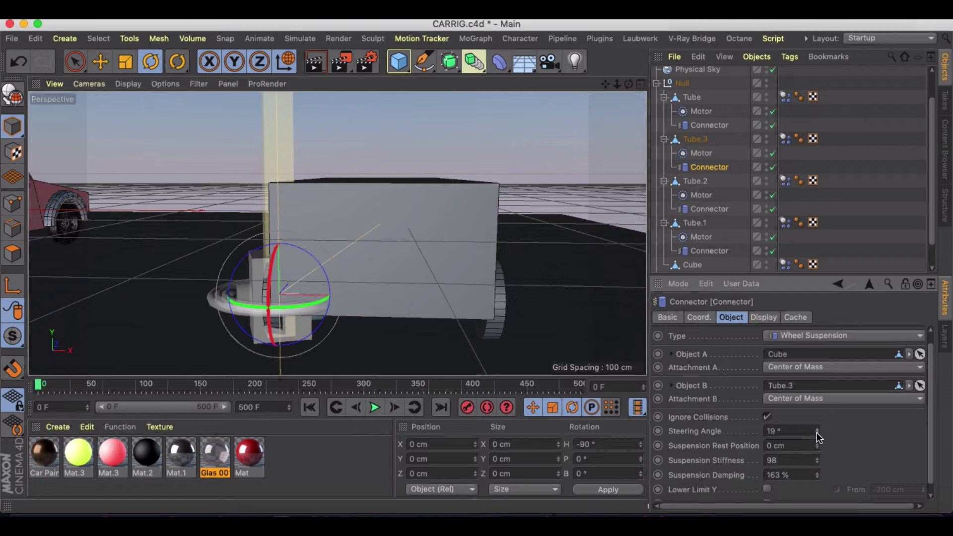
{"action": "left_click", "coordinate": [715, 127]}
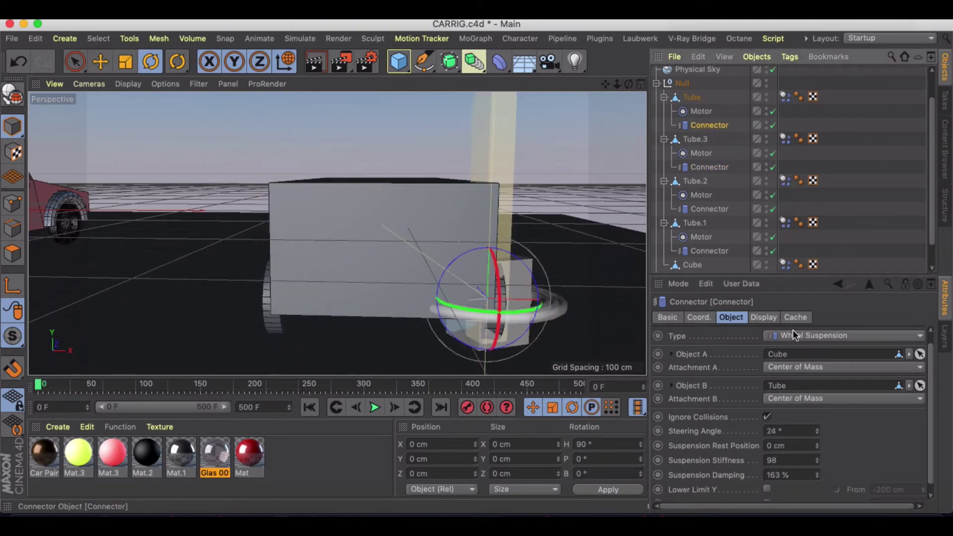
{"action": "left_click", "coordinate": [817, 434]}
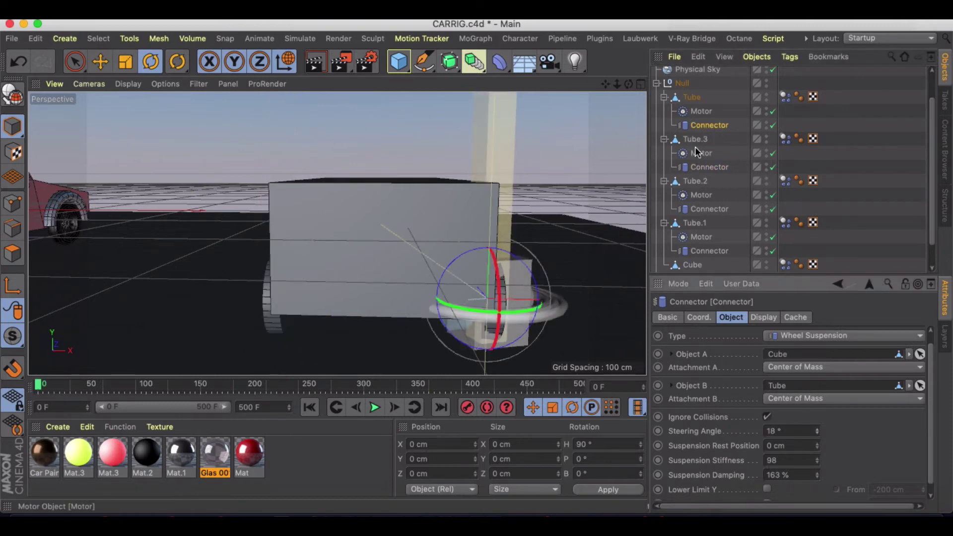
{"action": "left_click", "coordinate": [703, 169]}
{"action": "left_click", "coordinate": [697, 127]}
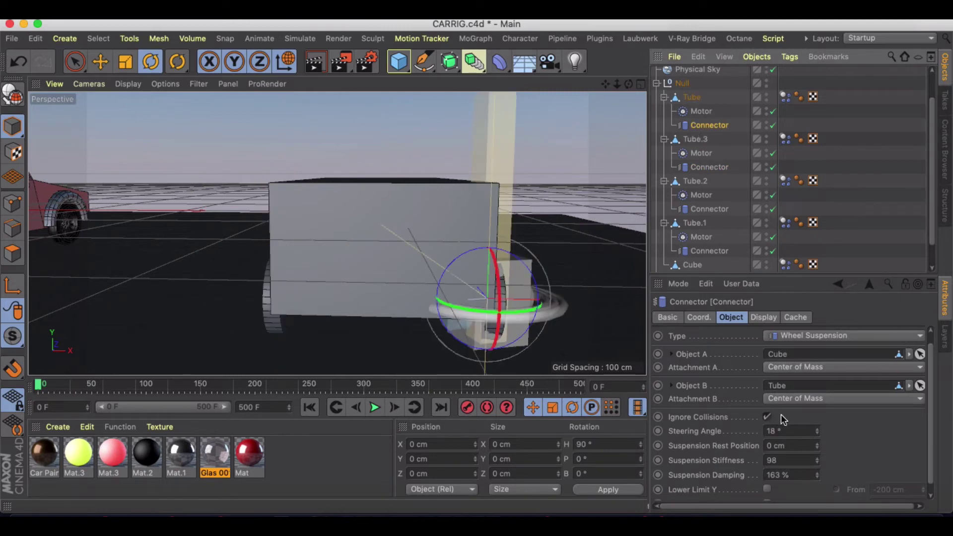
Step: Replay the simulation and orbit around the wheel while it runs
{"action": "left_click", "coordinate": [375, 407]}
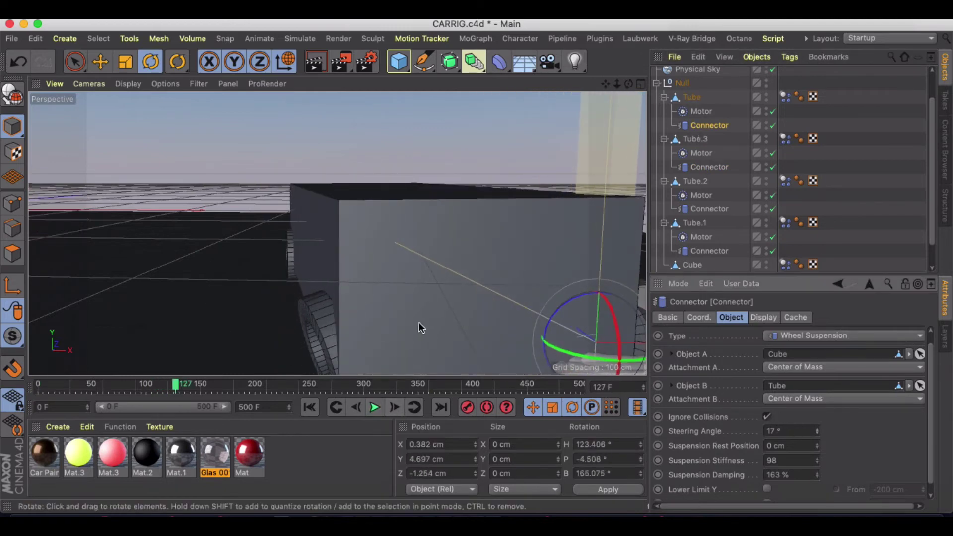
{"action": "left_click_drag", "start_coordinate": [419, 326], "coordinate": [401, 430], "text": "alt"}
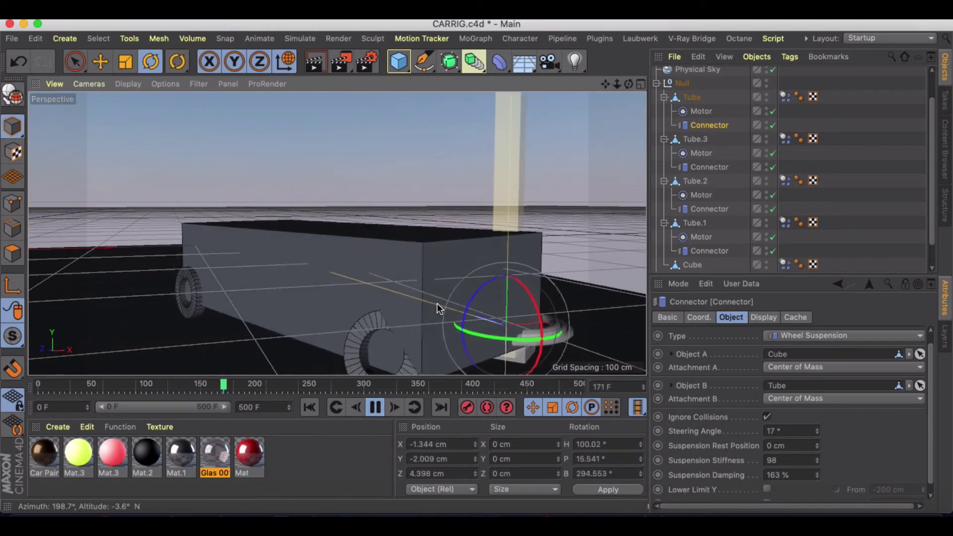
{"action": "left_click_drag", "start_coordinate": [473, 303], "coordinate": [436, 306], "text": "alt"}
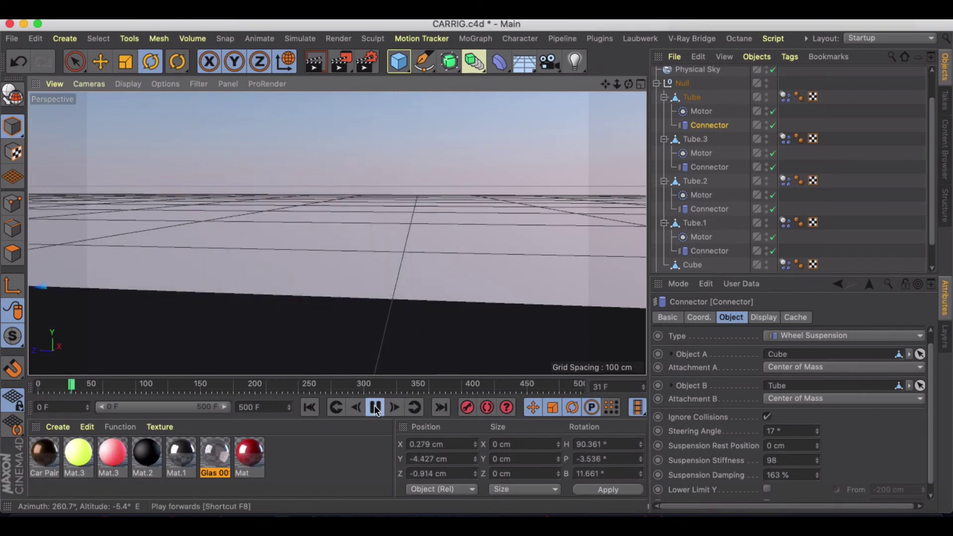
Step: Replay the rig simulation from frame 0, then stop and rewind
{"action": "left_click", "coordinate": [309, 408]}
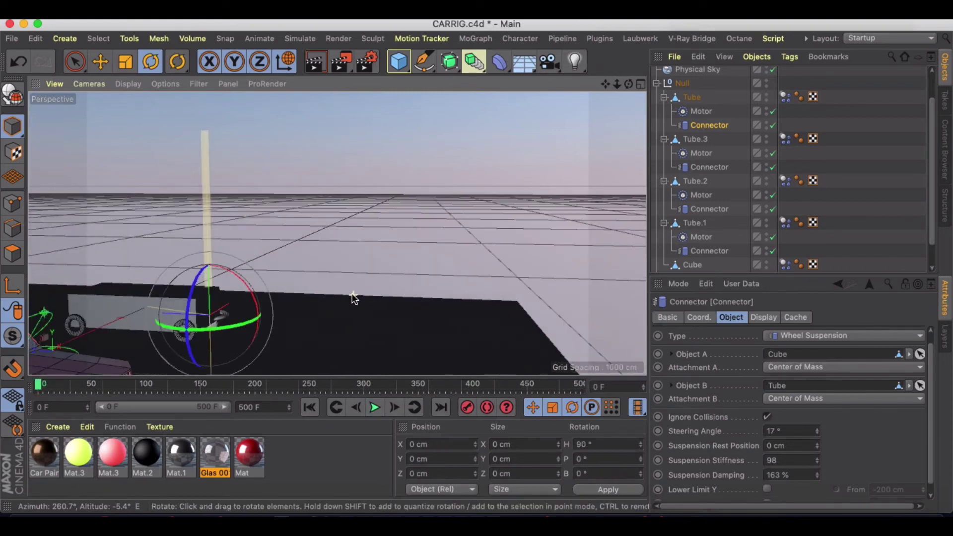
{"action": "mouse_move", "coordinate": [361, 331]}
{"action": "left_mouse_down", "text": "alt"}
{"action": "mouse_move", "coordinate": [357, 324]}
{"action": "mouse_move", "coordinate": [347, 330]}
{"action": "left_mouse_up", "text": "alt"}
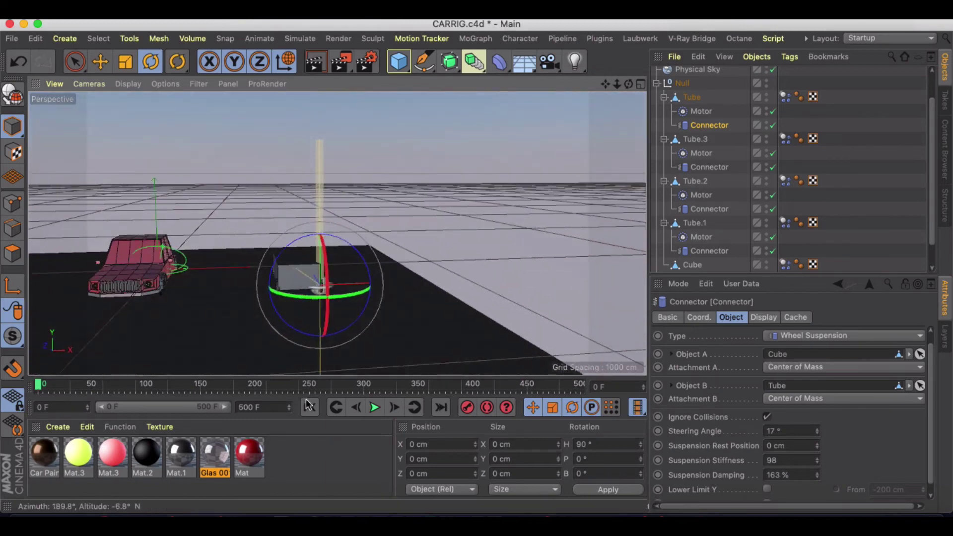
{"action": "left_click", "coordinate": [376, 408]}
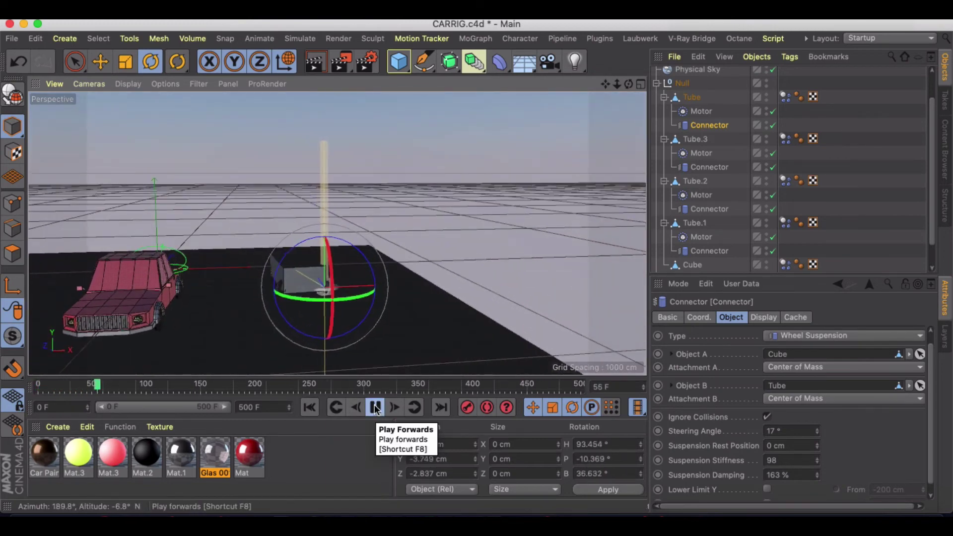
{"action": "left_click", "coordinate": [376, 408]}
{"action": "left_click", "coordinate": [309, 408]}
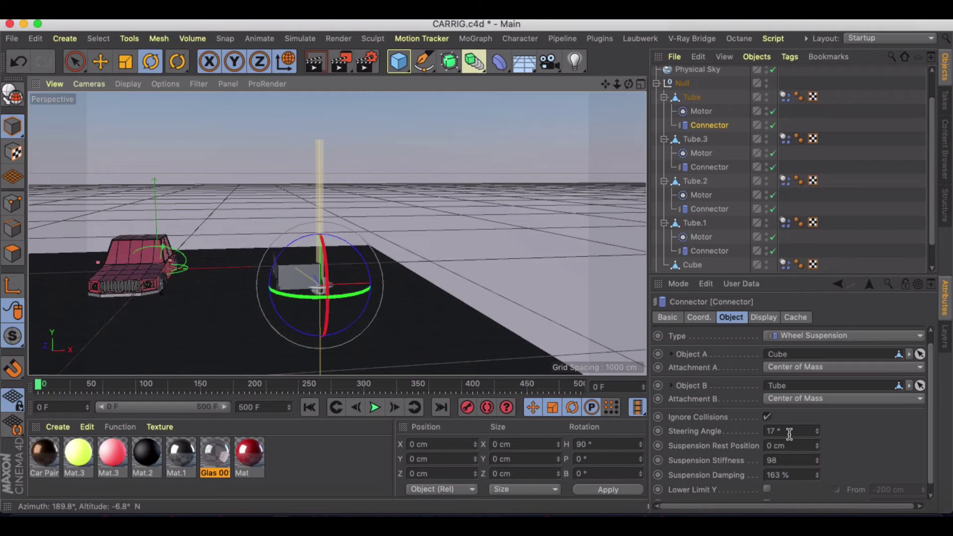
Step: Set Tube.3's connector steering angle to 8° and replay, viewing the wheel up close
{"action": "left_click_drag", "start_coordinate": [789, 435], "coordinate": [704, 436]}
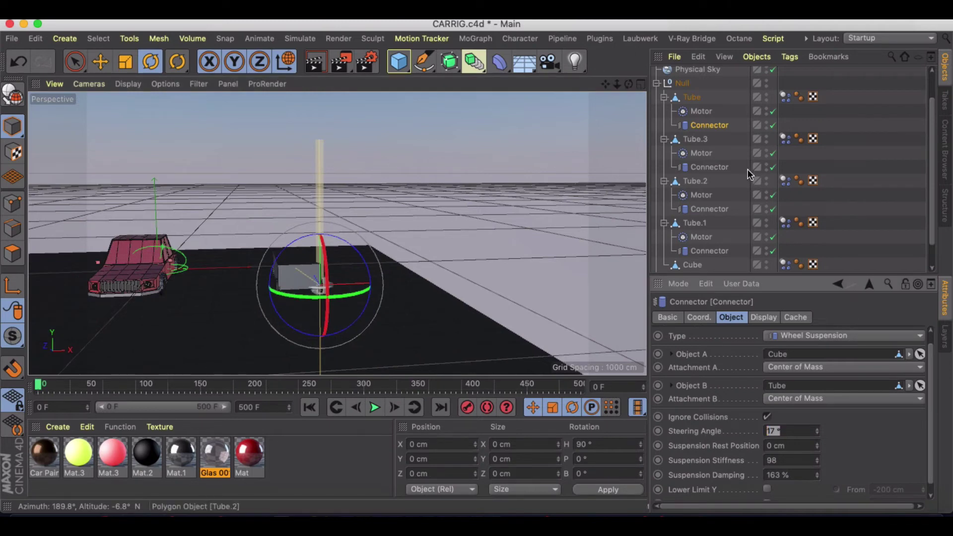
{"action": "left_click", "coordinate": [710, 167]}
{"action": "left_click_drag", "start_coordinate": [795, 431], "coordinate": [752, 428]}
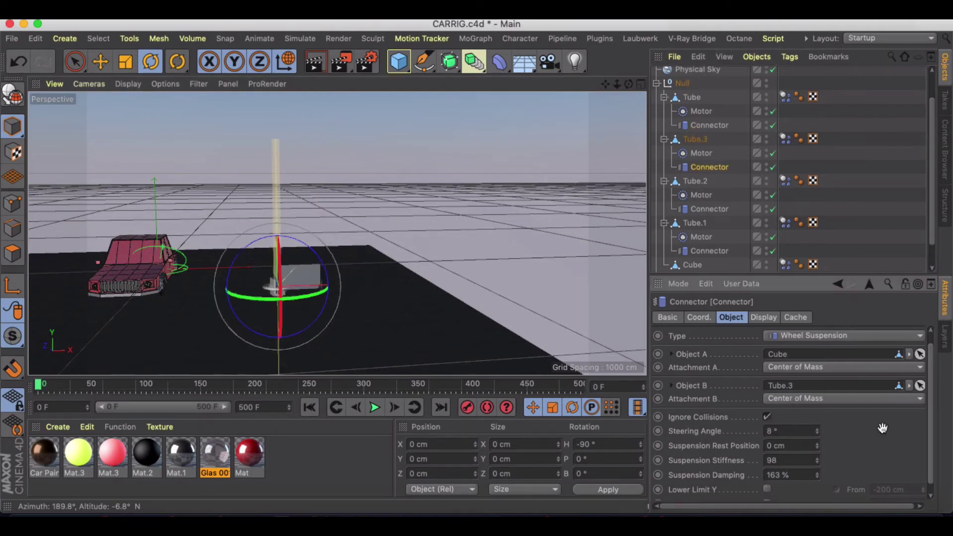
{"action": "left_click", "coordinate": [375, 407]}
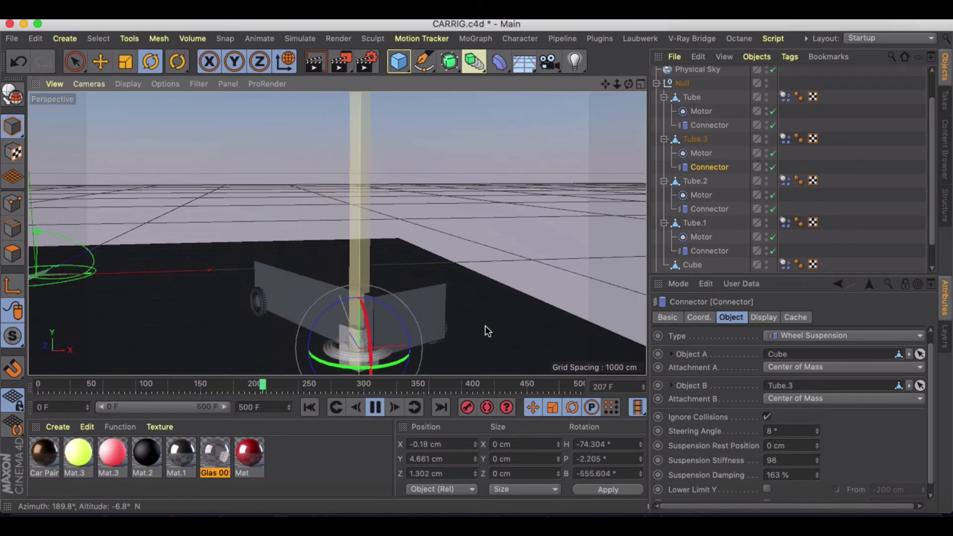
{"action": "scroll", "coordinate": [484, 325], "scroll_direction": "up", "scroll_amount": 5}
{"action": "left_click_drag", "start_coordinate": [487, 323], "coordinate": [594, 276], "text": "alt"}
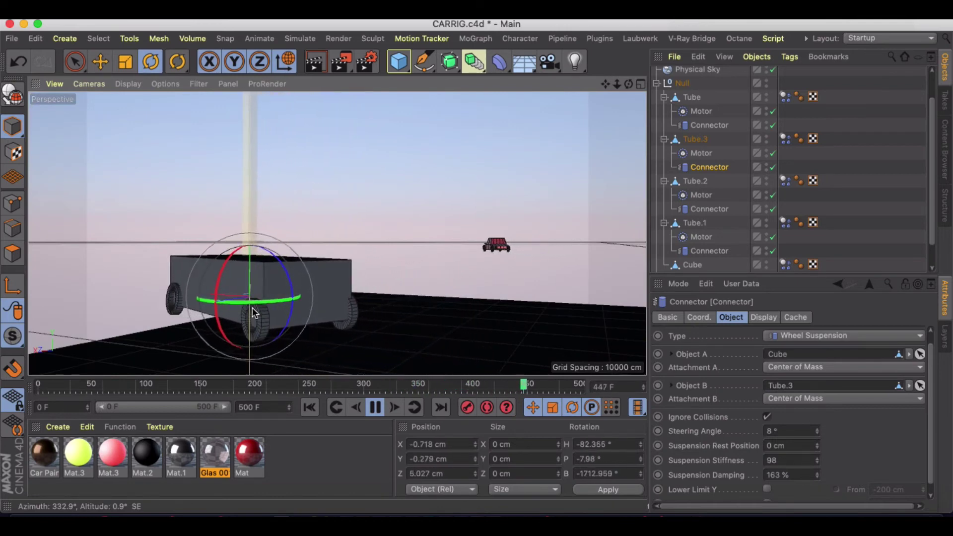
Step: Rewind, collapse the Null rig and hide it in the viewport, leaving the red car visible
{"action": "left_click", "coordinate": [303, 407]}
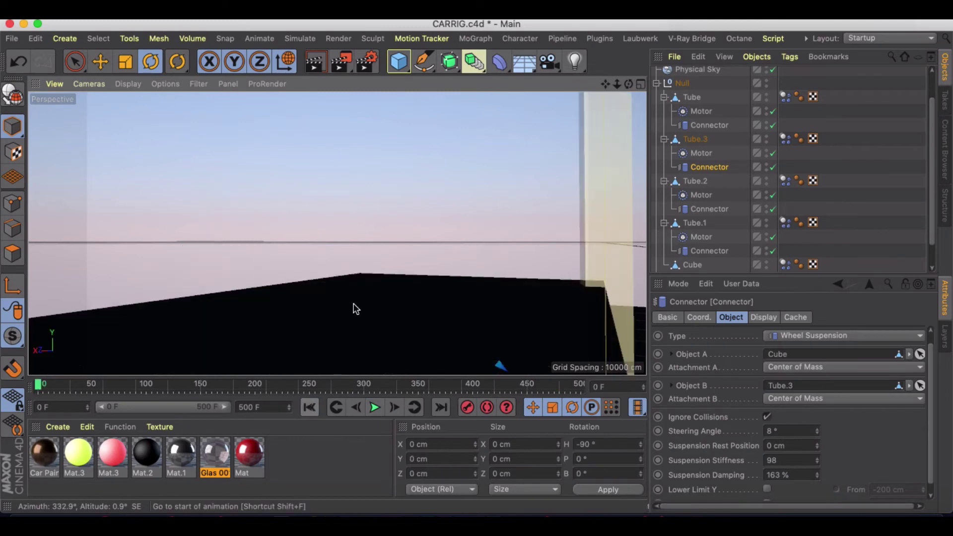
{"action": "left_click_drag", "start_coordinate": [262, 264], "coordinate": [268, 282], "text": "alt"}
{"action": "middle_click_drag", "start_coordinate": [376, 284], "coordinate": [370, 262], "text": "alt"}
{"action": "left_click", "coordinate": [657, 83]}
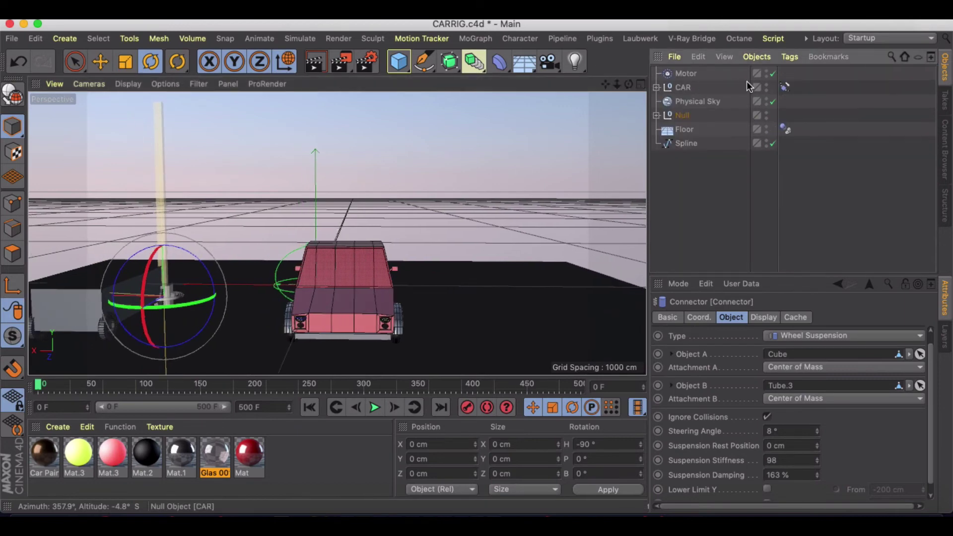
{"action": "left_click", "coordinate": [767, 115], "text": "ctrl"}
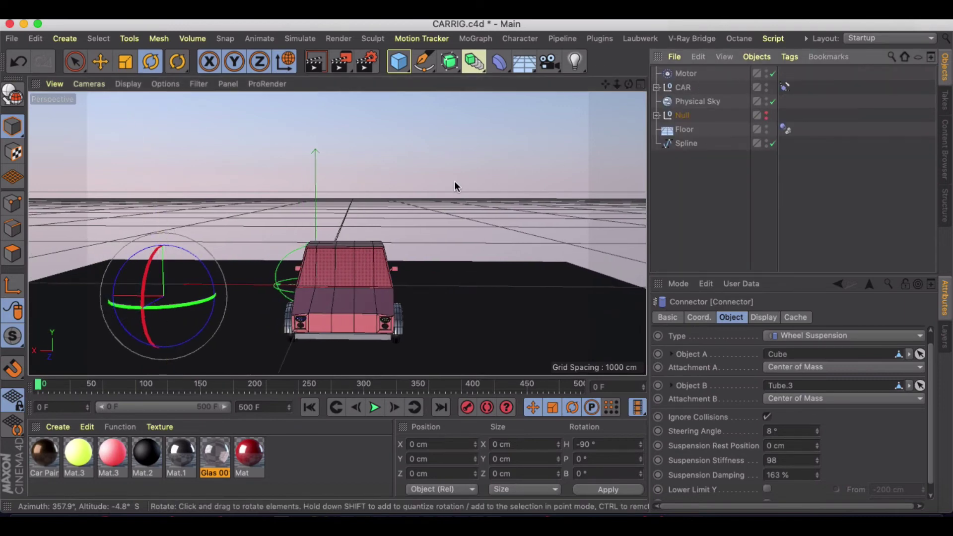
{"action": "left_click_drag", "start_coordinate": [454, 180], "coordinate": [460, 186], "text": "alt"}
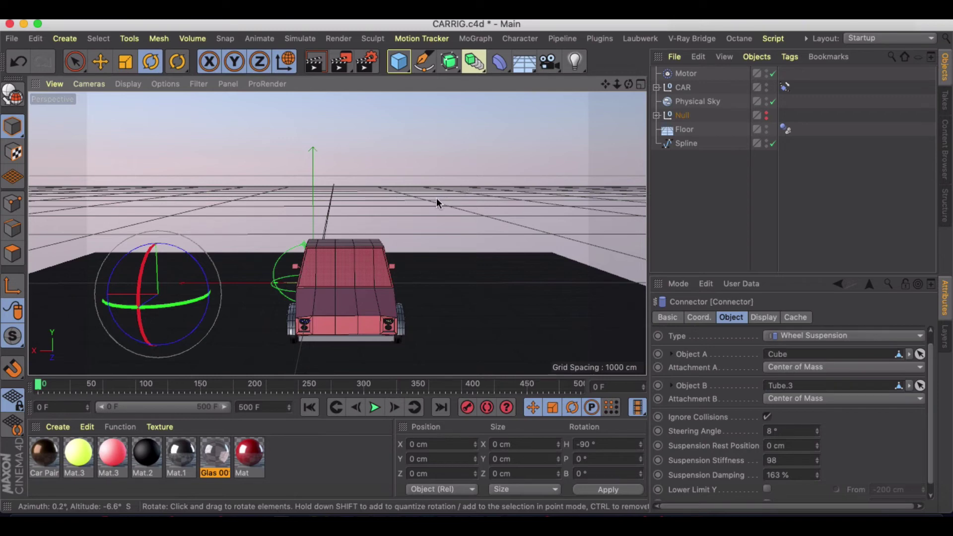
{"action": "left_click_drag", "start_coordinate": [359, 240], "coordinate": [360, 252], "text": "alt"}
Step: Add a Camera, look through it, and give it a Target tag
{"action": "left_click", "coordinate": [552, 68]}
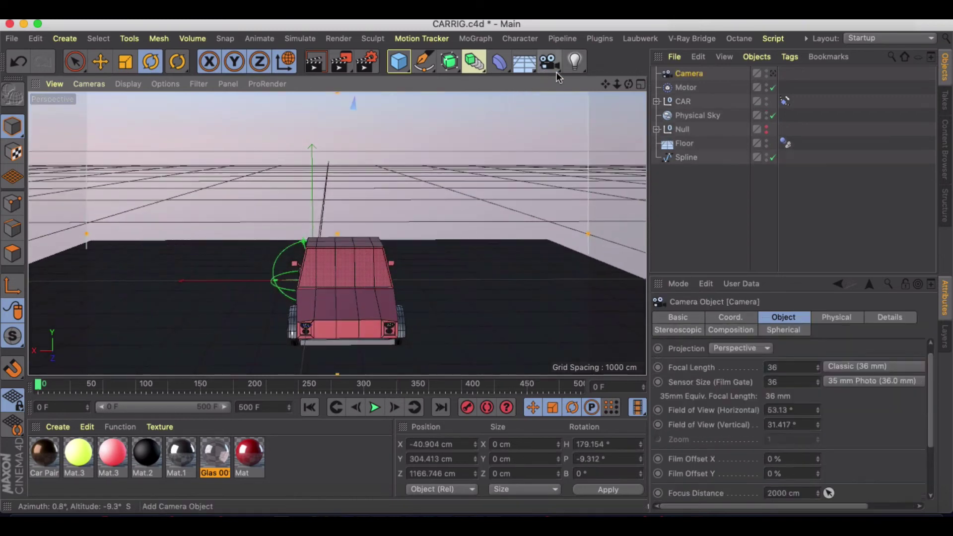
{"action": "left_click", "coordinate": [772, 74]}
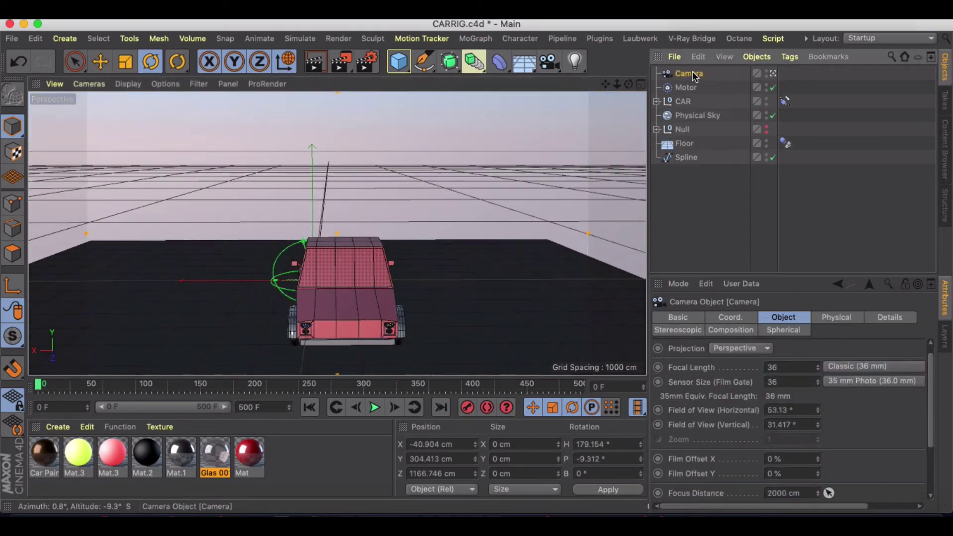
{"action": "right_click", "coordinate": [695, 73]}
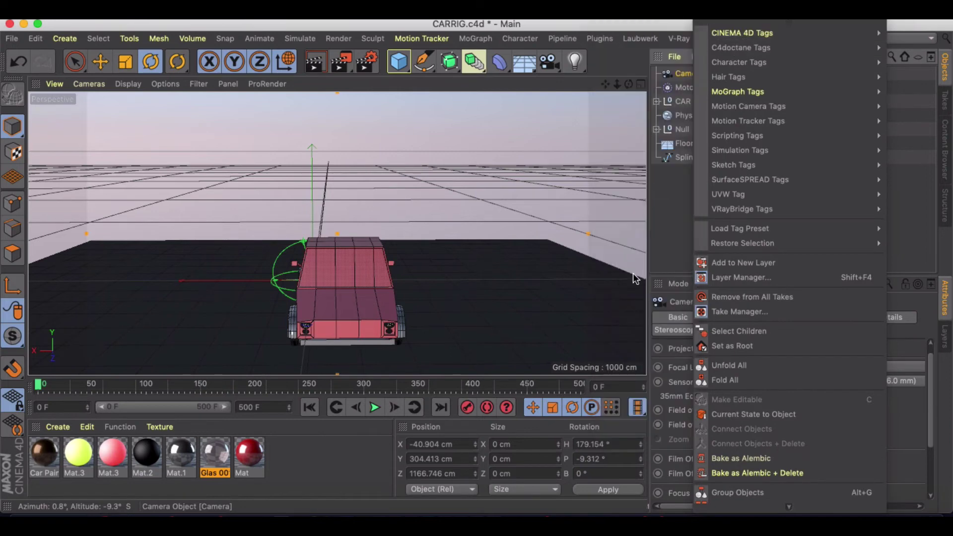
{"action": "mouse_move", "coordinate": [741, 33]}
{"action": "left_click", "coordinate": [626, 370]}
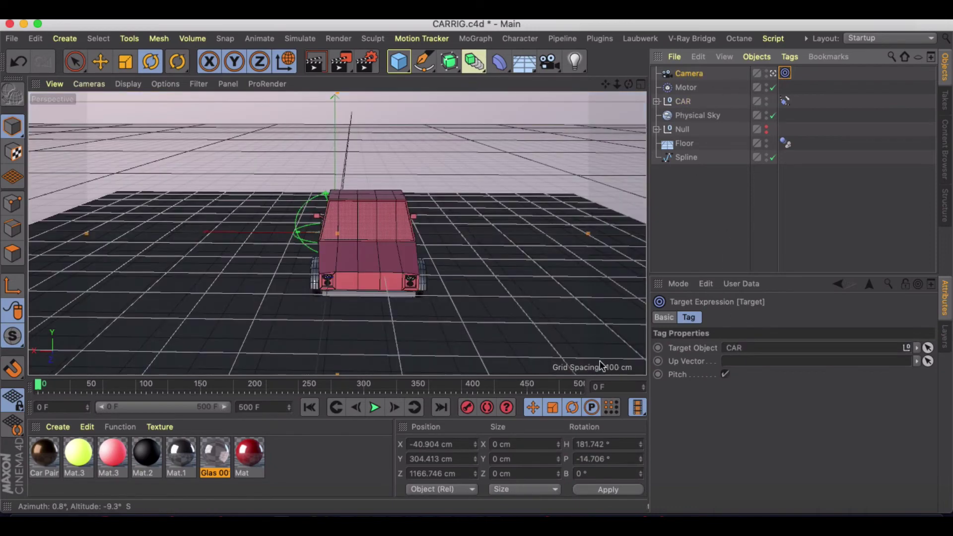
Step: Orbit the camera around to the car's side and show the Content Browser
{"action": "scroll", "coordinate": [389, 217], "scroll_direction": "down", "scroll_amount": 5}
{"action": "left_click_drag", "start_coordinate": [365, 232], "coordinate": [453, 235], "text": "alt"}
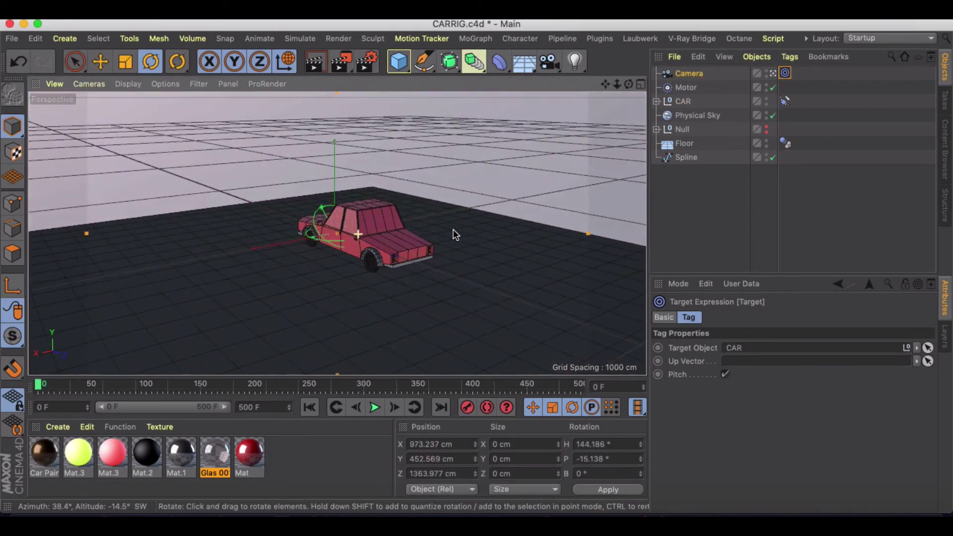
{"action": "left_click_drag", "start_coordinate": [335, 287], "coordinate": [378, 298], "text": "alt"}
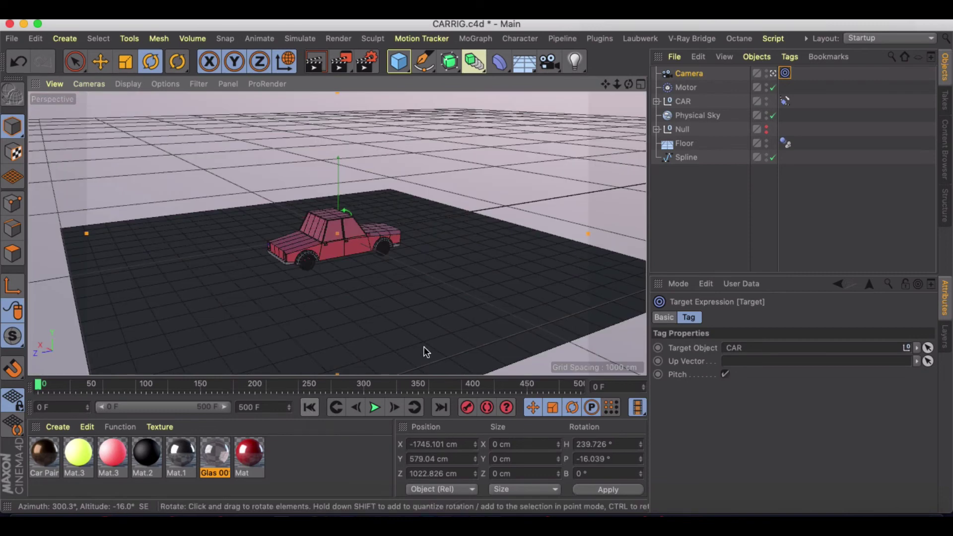
{"action": "left_click", "coordinate": [945, 155]}
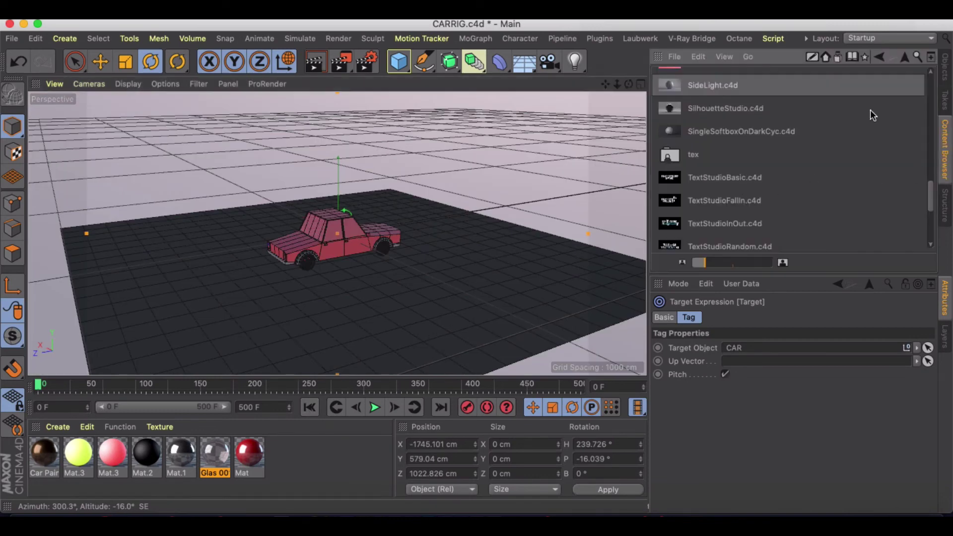
Step: Delete the Floor and add a Plane scaled up into a large ground surface
{"action": "left_click", "coordinate": [947, 63]}
{"action": "left_click", "coordinate": [707, 169]}
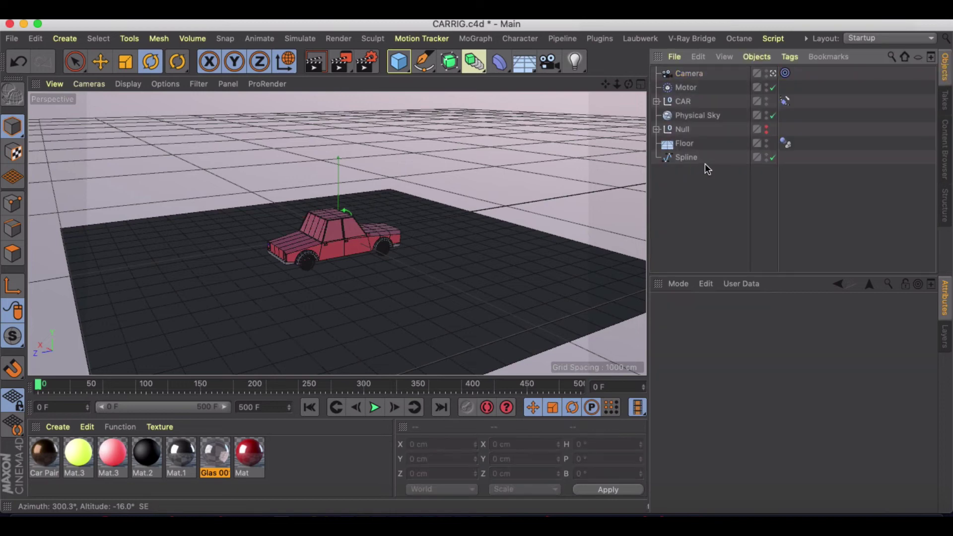
{"action": "key", "text": "Delete"}
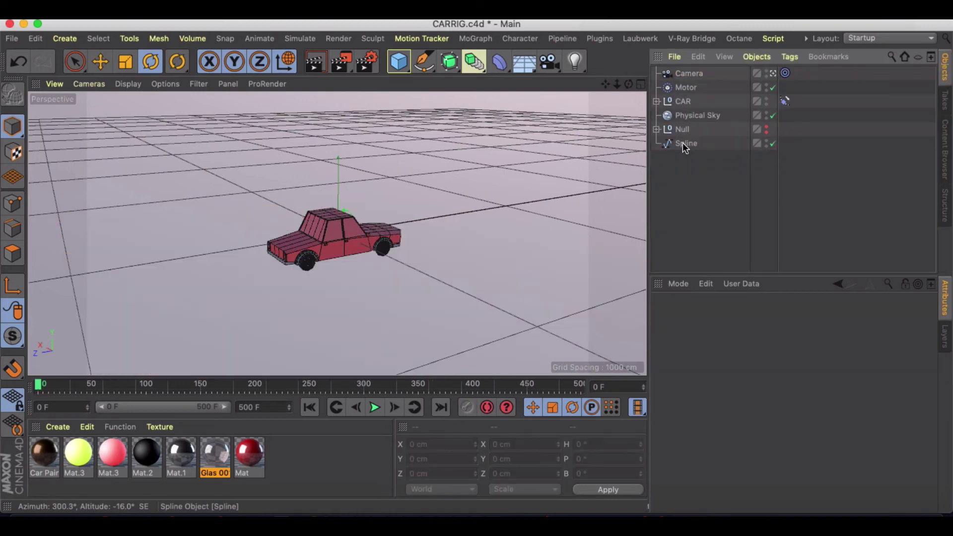
{"action": "left_click_drag", "start_coordinate": [400, 61], "coordinate": [533, 107]}
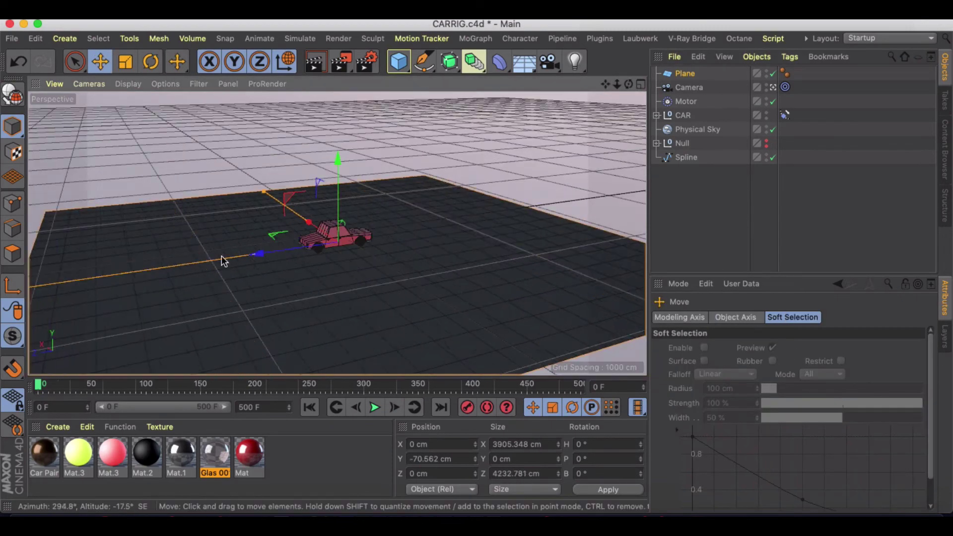
{"action": "left_click_drag", "start_coordinate": [221, 255], "coordinate": [723, 127], "text": "alt"}
Step: Paste the low-poly tree Null.7 and place it at X -1090 cm on the plane
{"action": "key", "text": "super+v"}
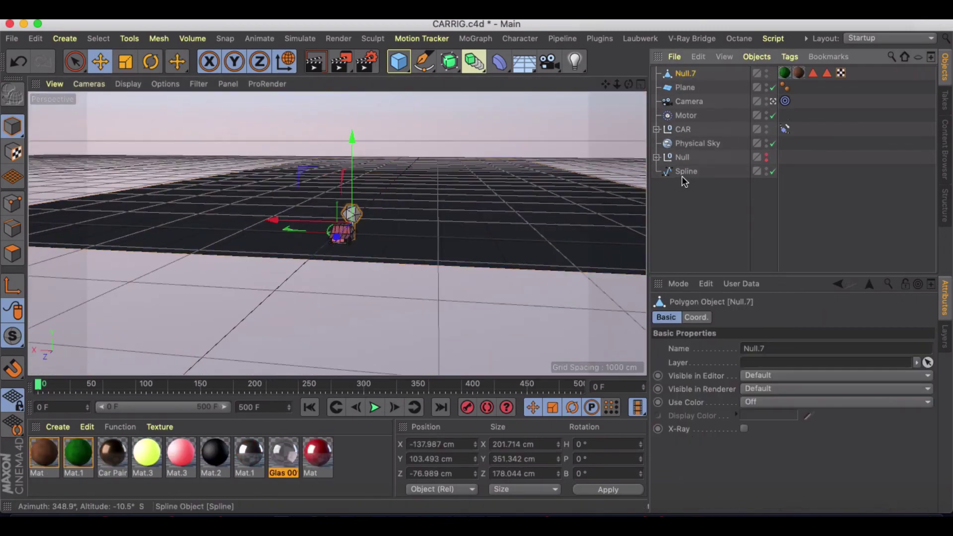
{"action": "left_click_drag", "start_coordinate": [276, 219], "coordinate": [369, 226]}
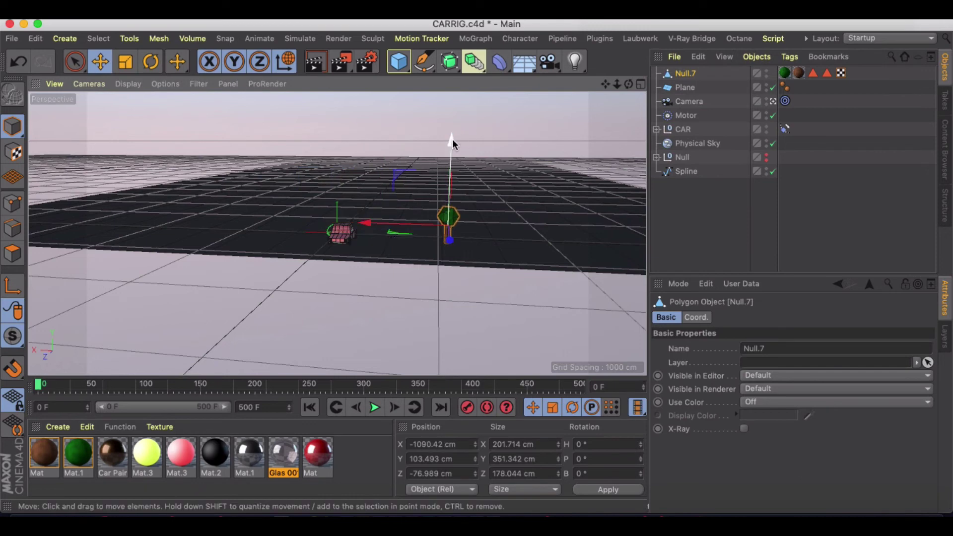
{"action": "left_click_drag", "start_coordinate": [452, 140], "coordinate": [448, 159]}
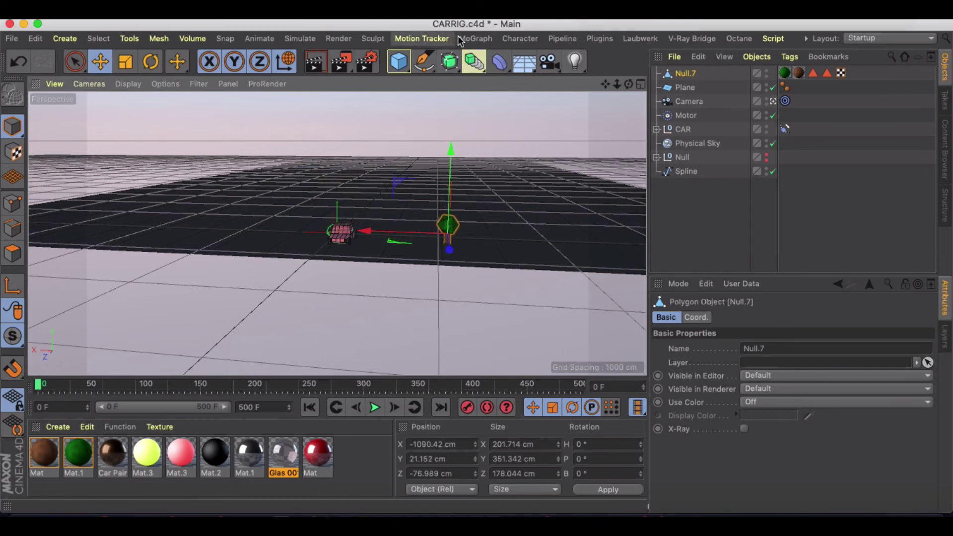
Step: Add a Cloner holding tree Null.7 in Object mode, distributing clones over the Plane's surface
{"action": "left_click", "coordinate": [476, 39]}
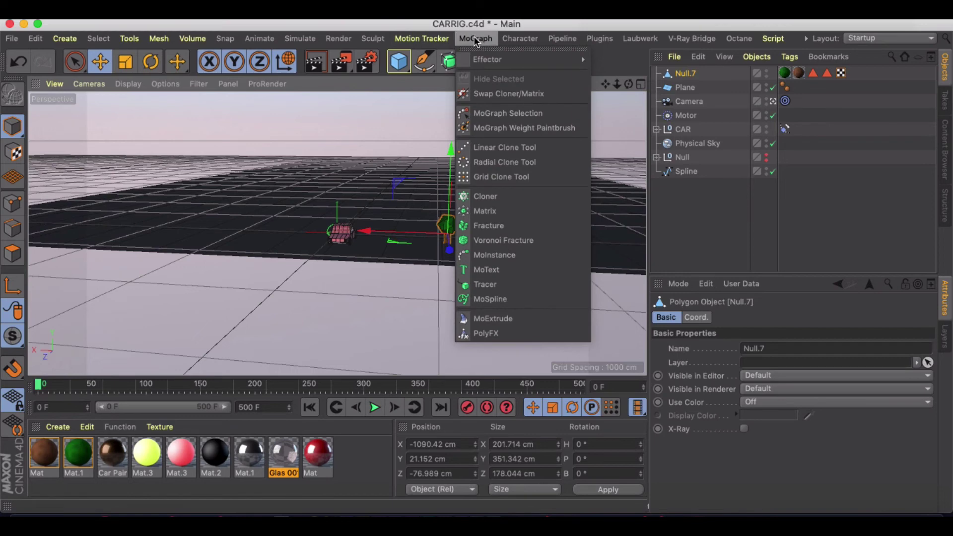
{"action": "left_click", "coordinate": [482, 196], "text": "alt"}
{"action": "left_click", "coordinate": [690, 83]}
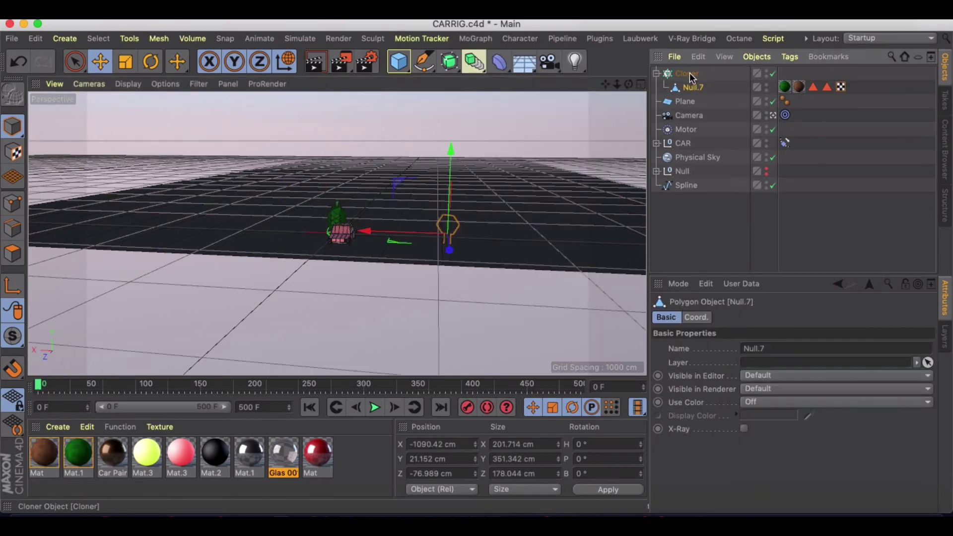
{"action": "left_click", "coordinate": [690, 73]}
{"action": "left_click", "coordinate": [749, 346]}
{"action": "left_click", "coordinate": [744, 360]}
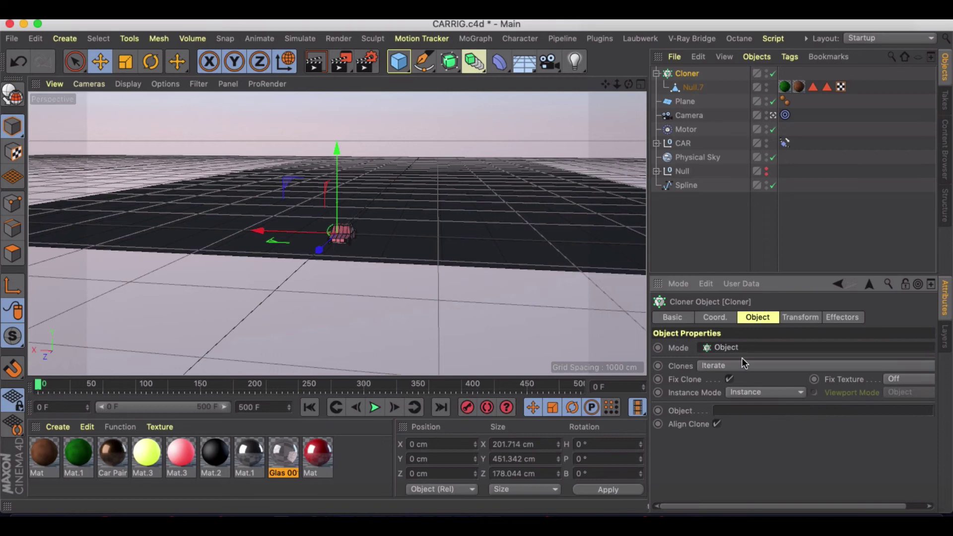
{"action": "left_click_drag", "start_coordinate": [686, 104], "coordinate": [736, 350]}
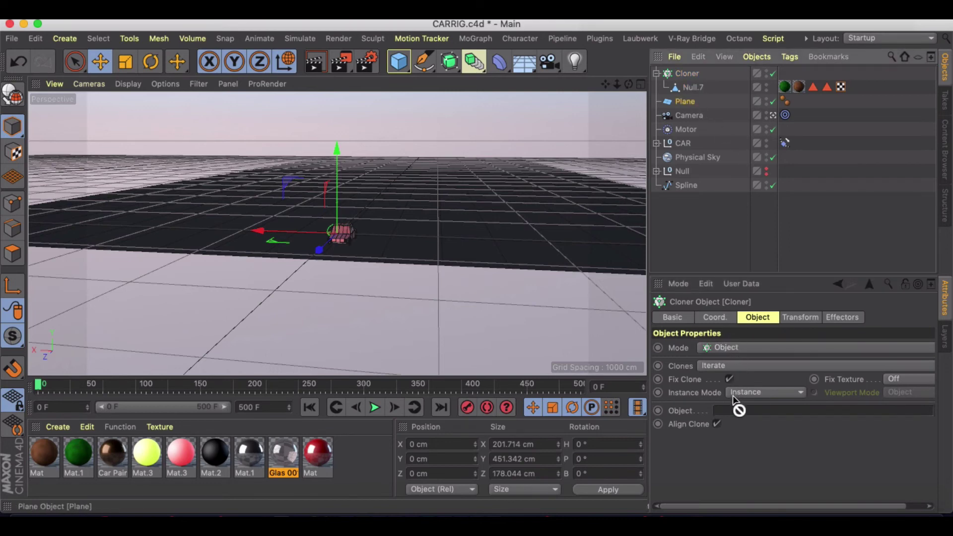
{"action": "left_click_drag", "start_coordinate": [737, 413], "coordinate": [737, 413]}
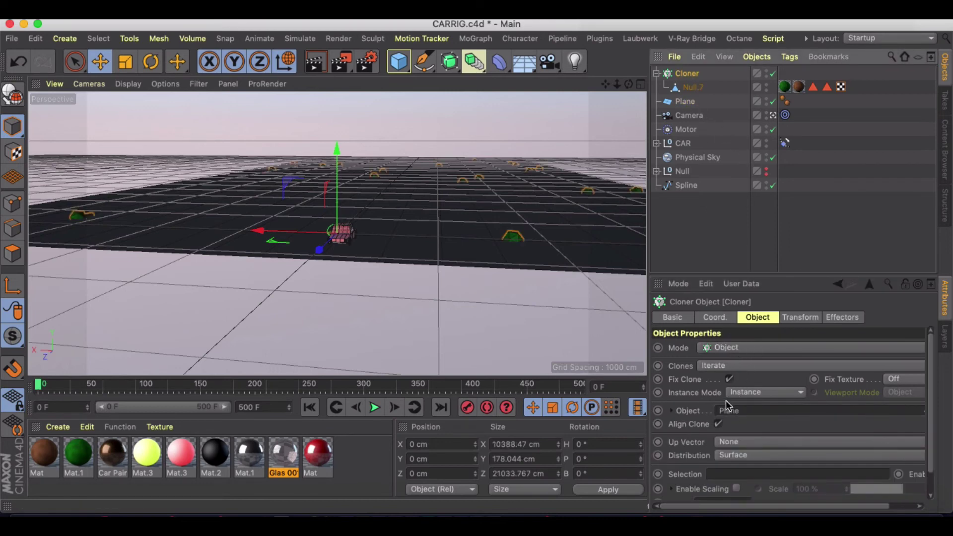
Step: Turn off Align Clone and adjust the height of the clones and source tree
{"action": "left_click", "coordinate": [718, 424]}
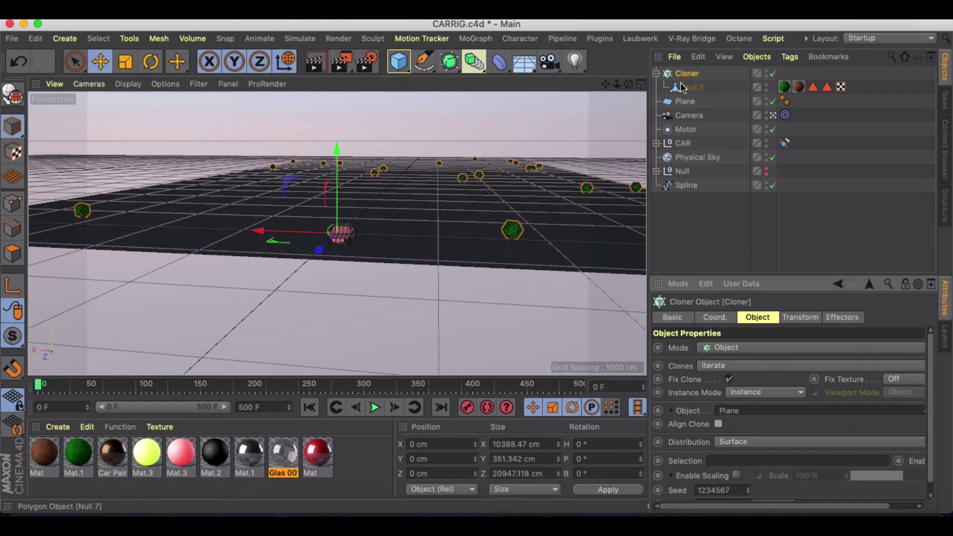
{"action": "left_click_drag", "start_coordinate": [343, 147], "coordinate": [338, 145]}
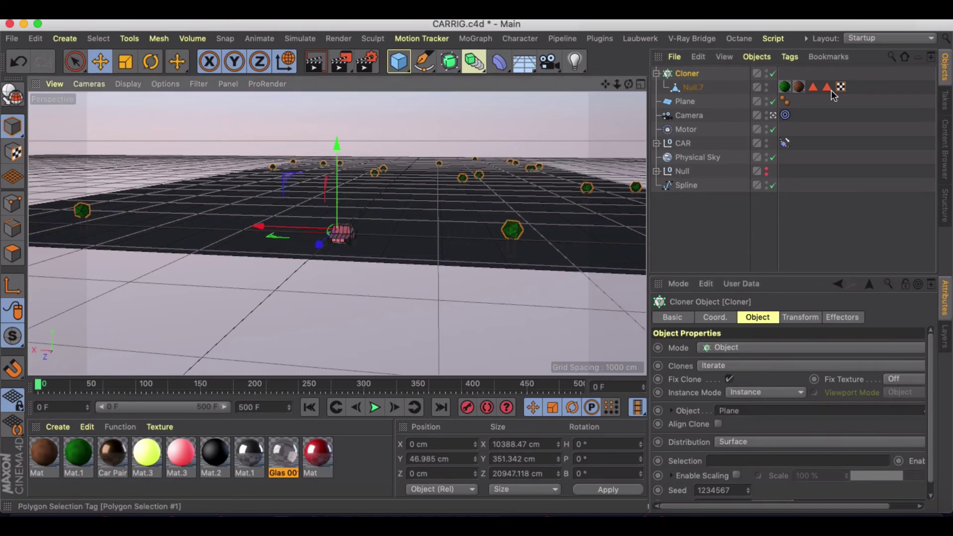
{"action": "left_click", "coordinate": [722, 88]}
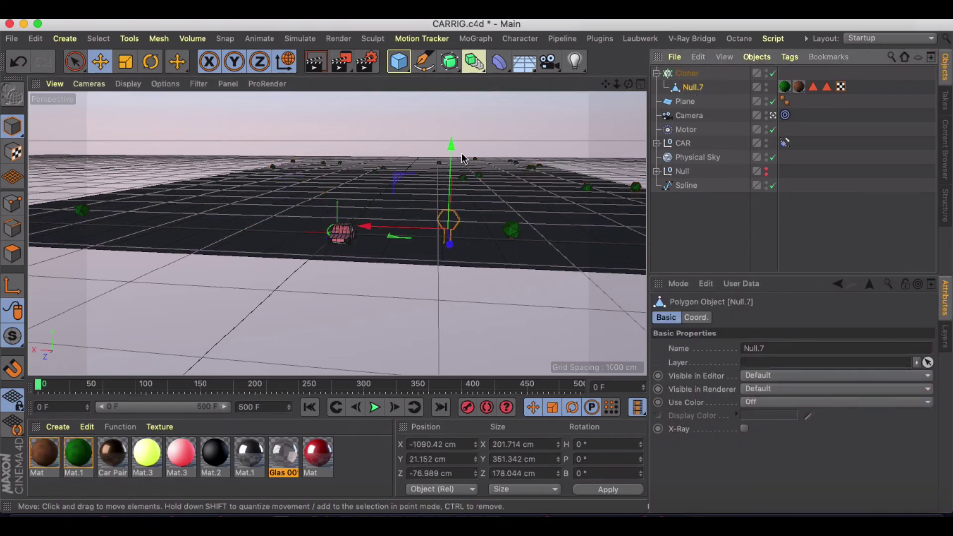
{"action": "left_click_drag", "start_coordinate": [462, 158], "coordinate": [453, 144]}
{"action": "left_click", "coordinate": [690, 74]}
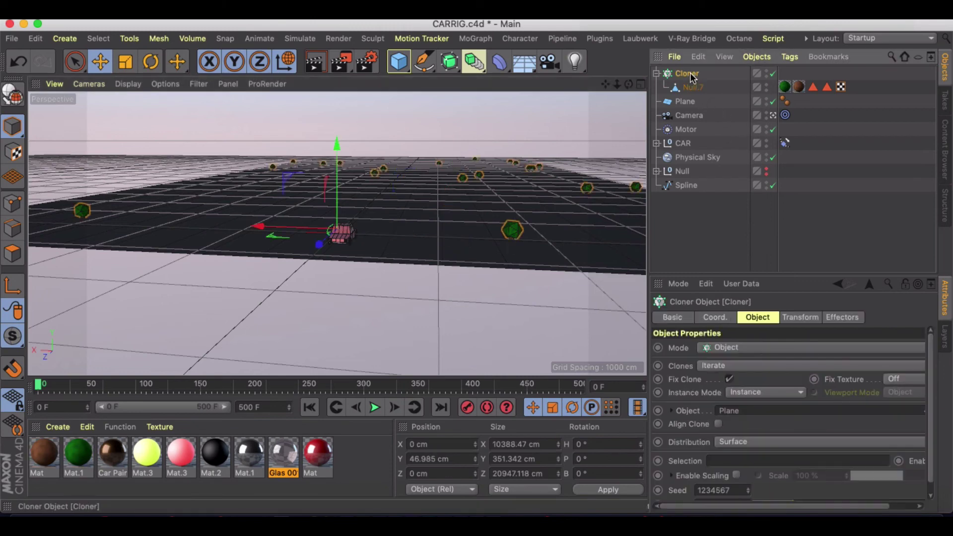
Step: Set the clone count to 61, lift clones to Y 128 cm, and apply green Mat.1 to the Plane
{"action": "scroll", "coordinate": [921, 450], "scroll_direction": "down", "scroll_amount": 1}
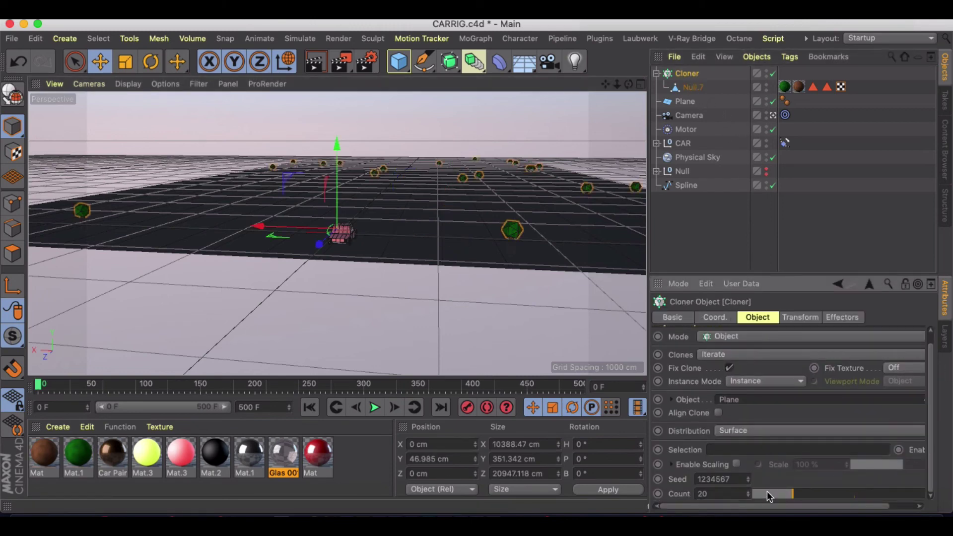
{"action": "left_click_drag", "start_coordinate": [796, 494], "coordinate": [877, 494]}
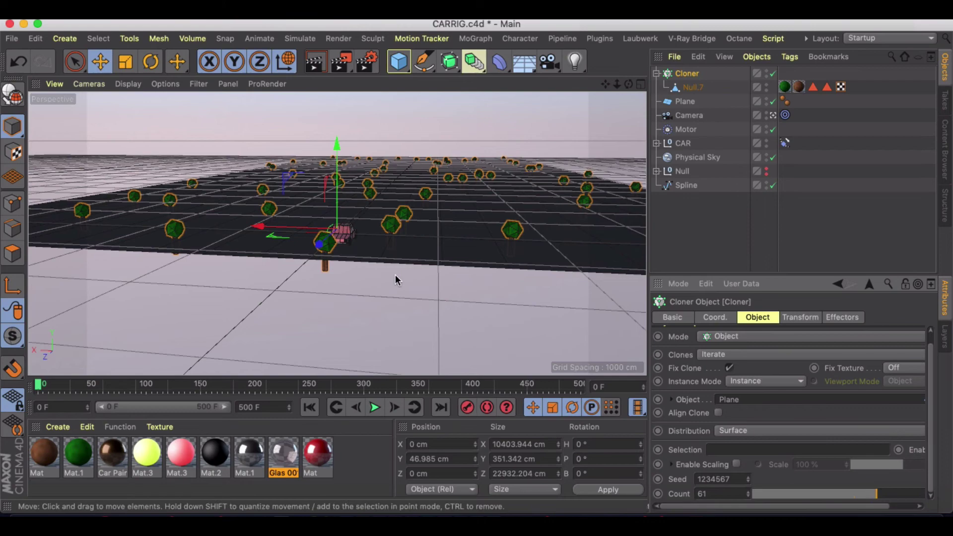
{"action": "left_click_drag", "start_coordinate": [376, 225], "coordinate": [420, 222], "text": "alt"}
{"action": "left_click", "coordinate": [800, 317]}
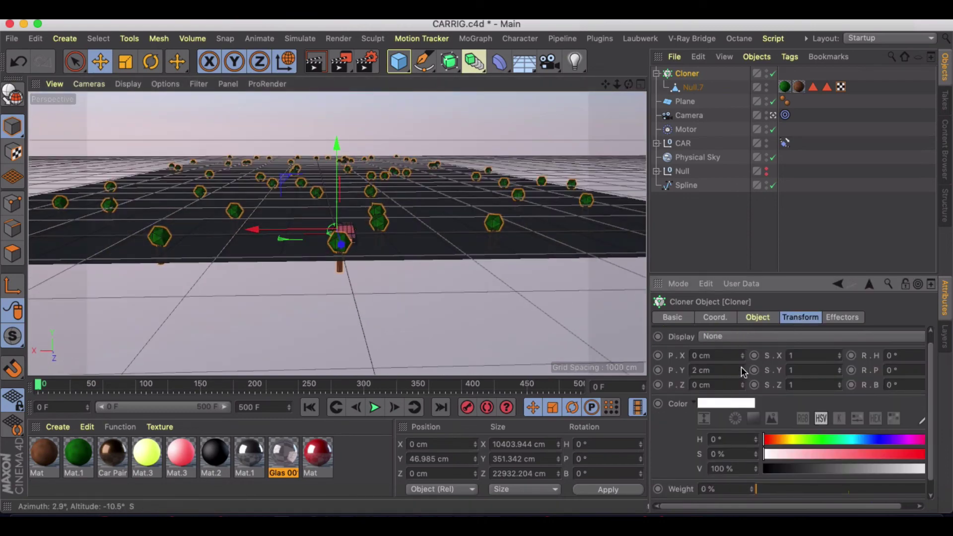
{"action": "left_click_drag", "start_coordinate": [743, 371], "coordinate": [743, 372]}
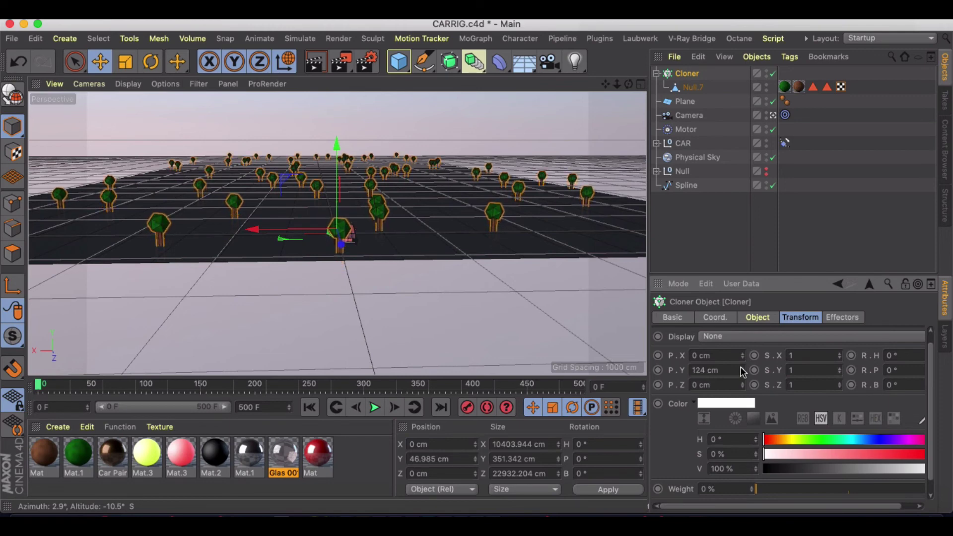
{"action": "left_click_drag", "start_coordinate": [82, 451], "coordinate": [470, 246]}
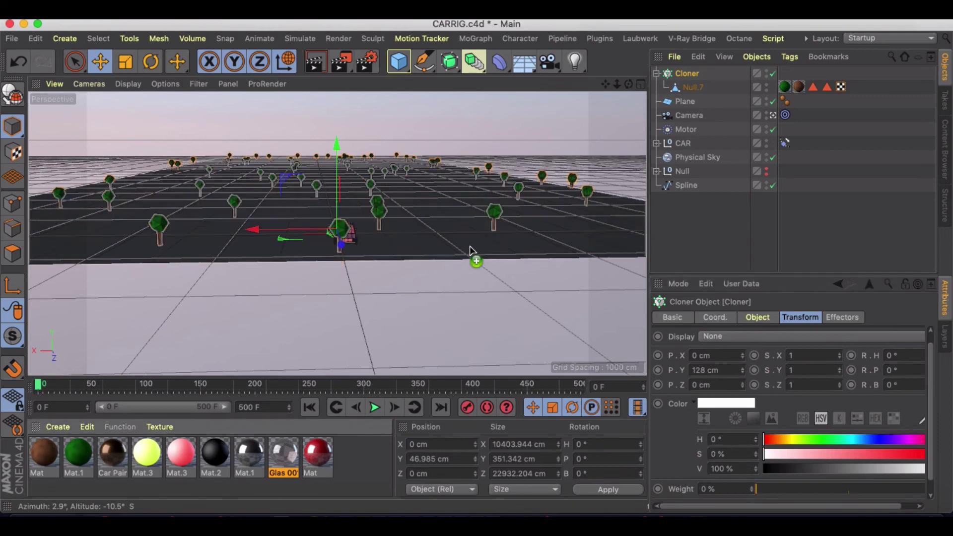
{"action": "scroll", "coordinate": [447, 234], "scroll_direction": "up", "scroll_amount": 5}
Step: Preview the car animation briefly, then rewind to the first frame
{"action": "scroll", "coordinate": [421, 218], "scroll_direction": "up", "scroll_amount": 2}
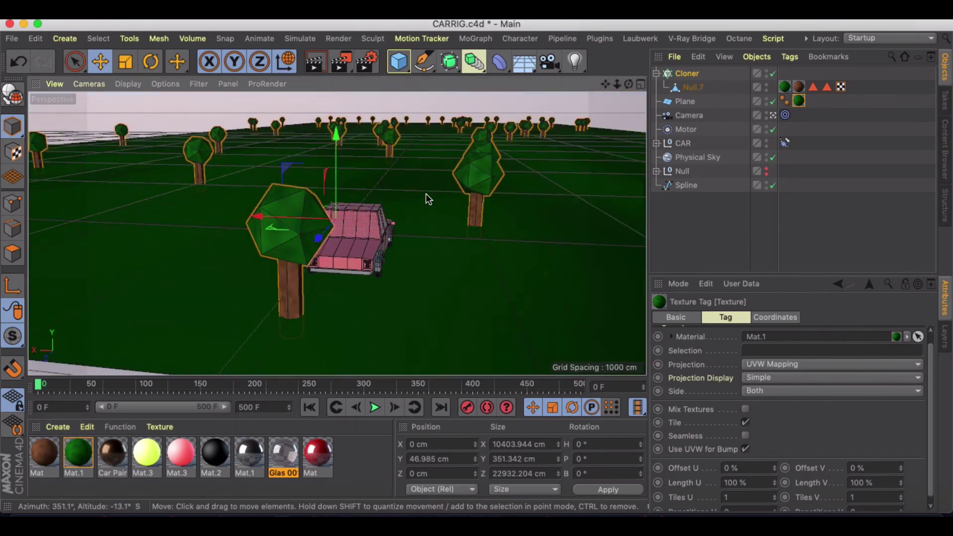
{"action": "left_click", "coordinate": [377, 407]}
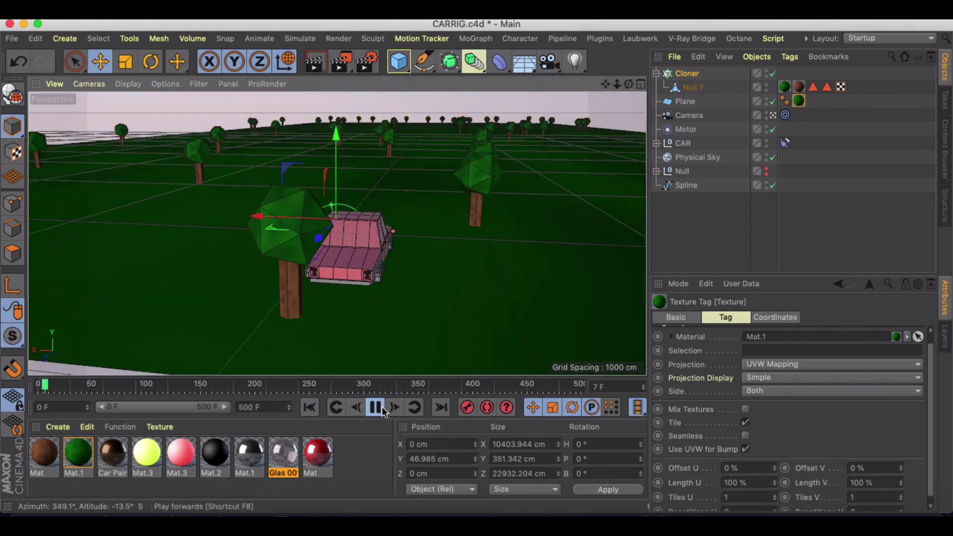
{"action": "left_click", "coordinate": [378, 407]}
{"action": "left_click", "coordinate": [310, 408]}
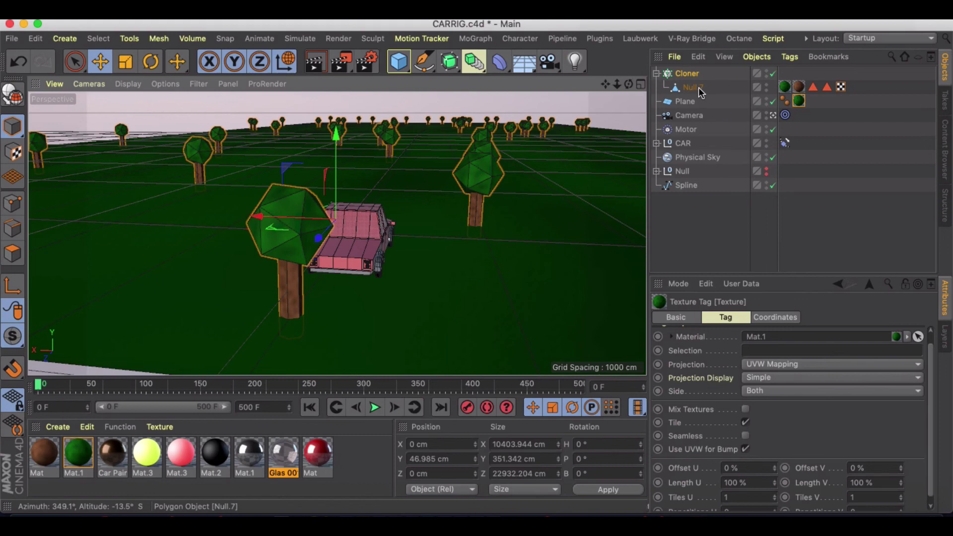
Step: Add a Collider Body tag to the Plane and review its collision settings
{"action": "right_click", "coordinate": [689, 101]}
{"action": "mouse_move", "coordinate": [746, 34]}
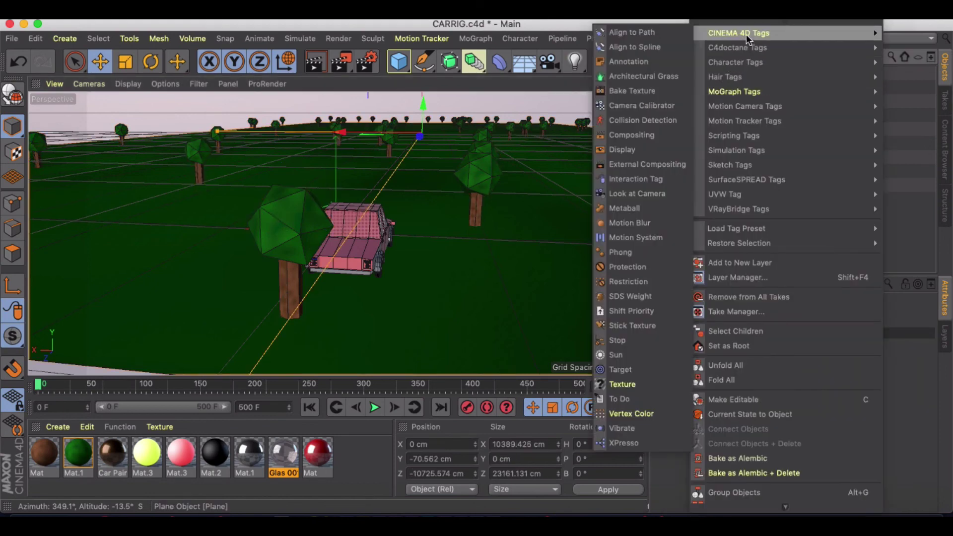
{"action": "mouse_move", "coordinate": [735, 150]}
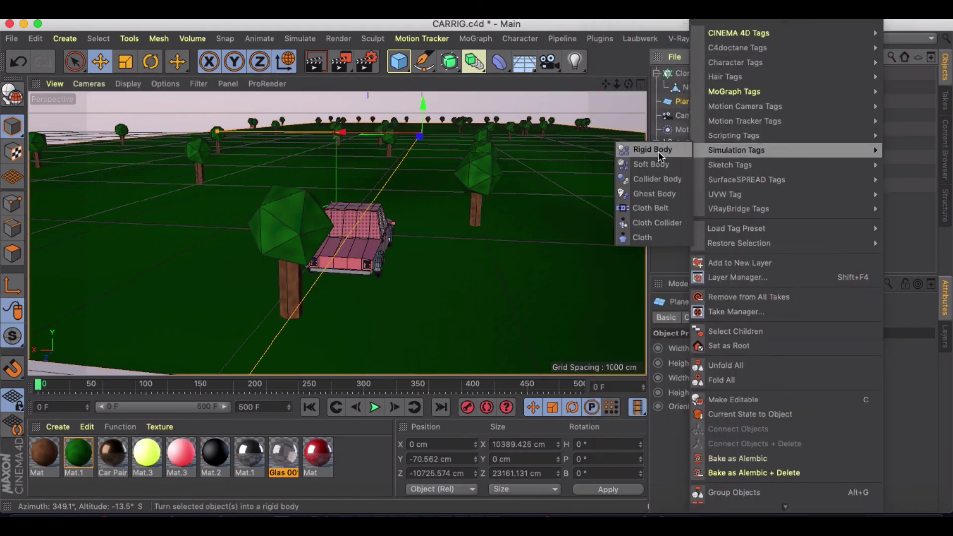
{"action": "left_click", "coordinate": [656, 179]}
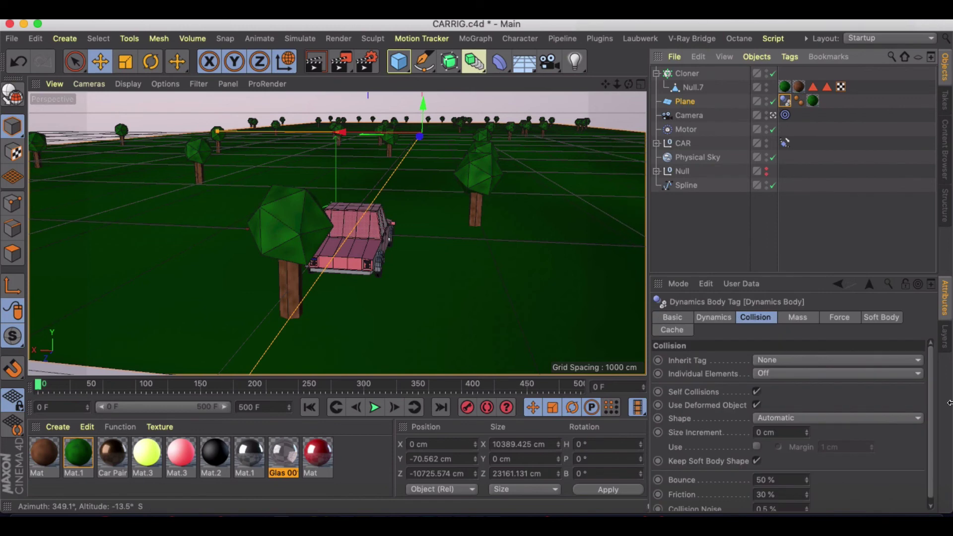
{"action": "scroll", "coordinate": [931, 393], "scroll_direction": "down", "scroll_amount": 1}
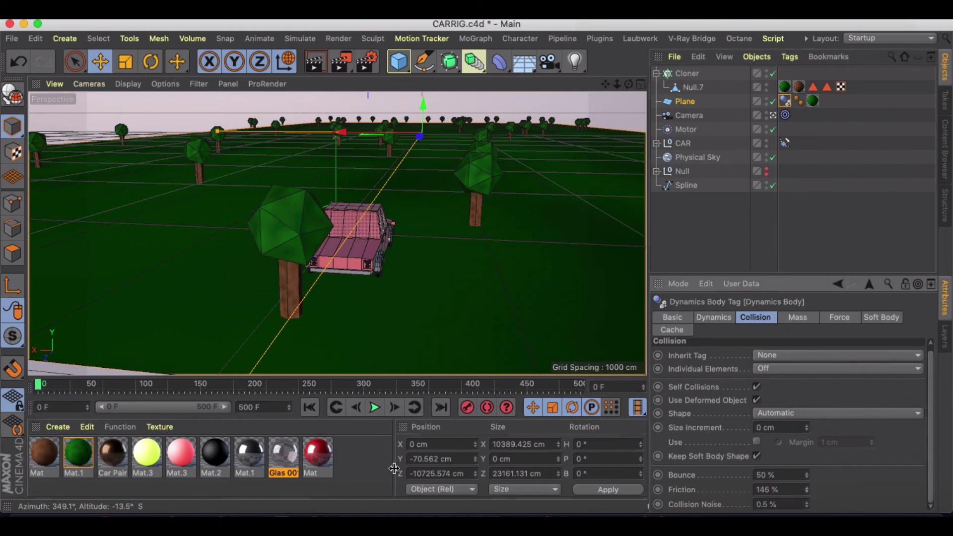
Step: Play the simulation to frame 341, leave the scene camera, and orbit around the tree-covered plane
{"action": "left_click", "coordinate": [375, 408]}
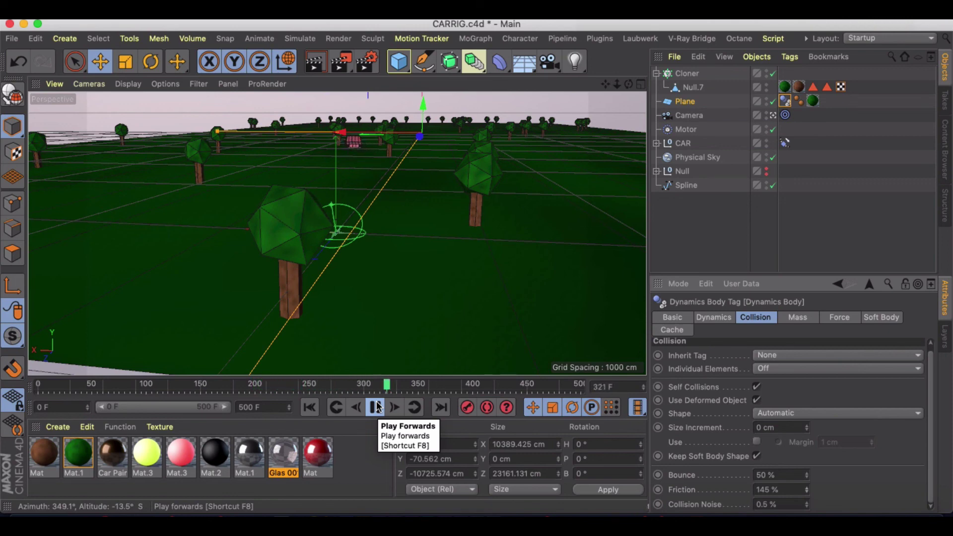
{"action": "left_click", "coordinate": [375, 407]}
{"action": "left_click_drag", "start_coordinate": [376, 225], "coordinate": [419, 155], "text": "alt"}
{"action": "scroll", "coordinate": [388, 142], "scroll_direction": "up", "scroll_amount": 5}
{"action": "left_click", "coordinate": [774, 115]}
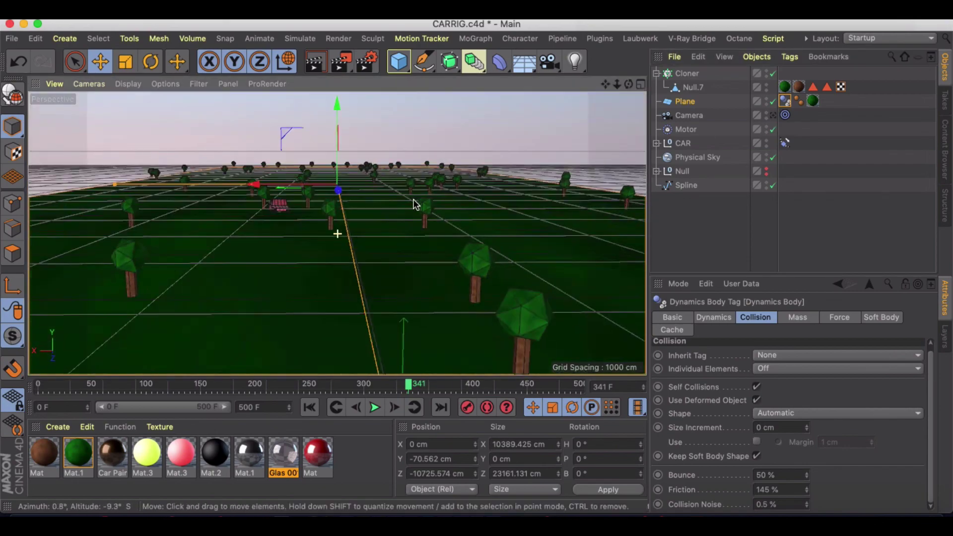
{"action": "left_click_drag", "start_coordinate": [443, 317], "coordinate": [198, 301], "text": "alt"}
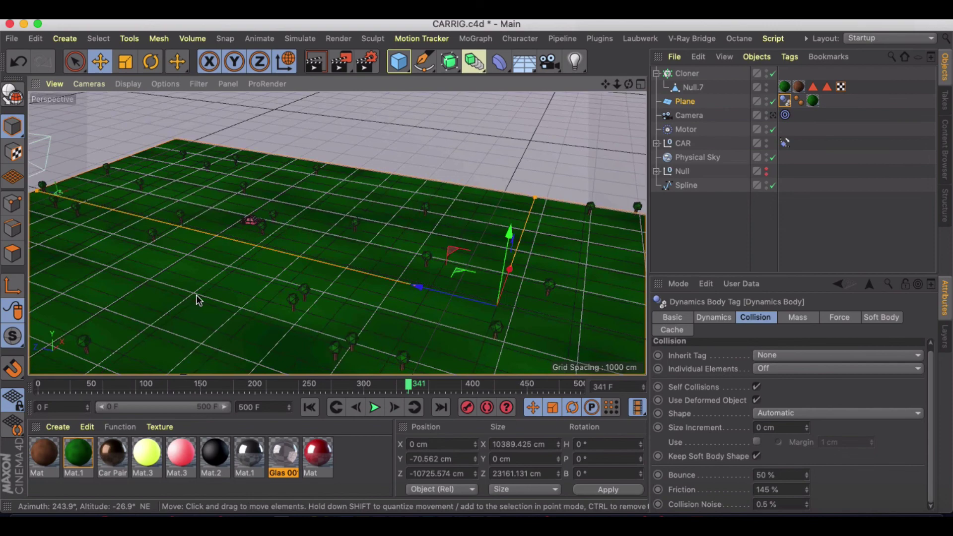
{"action": "left_click_drag", "start_coordinate": [277, 257], "coordinate": [132, 239], "text": "alt"}
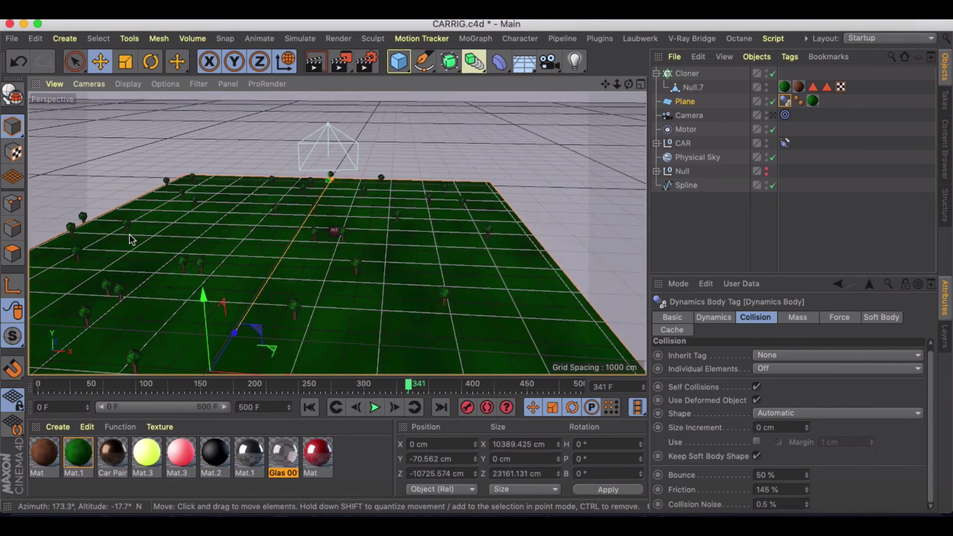